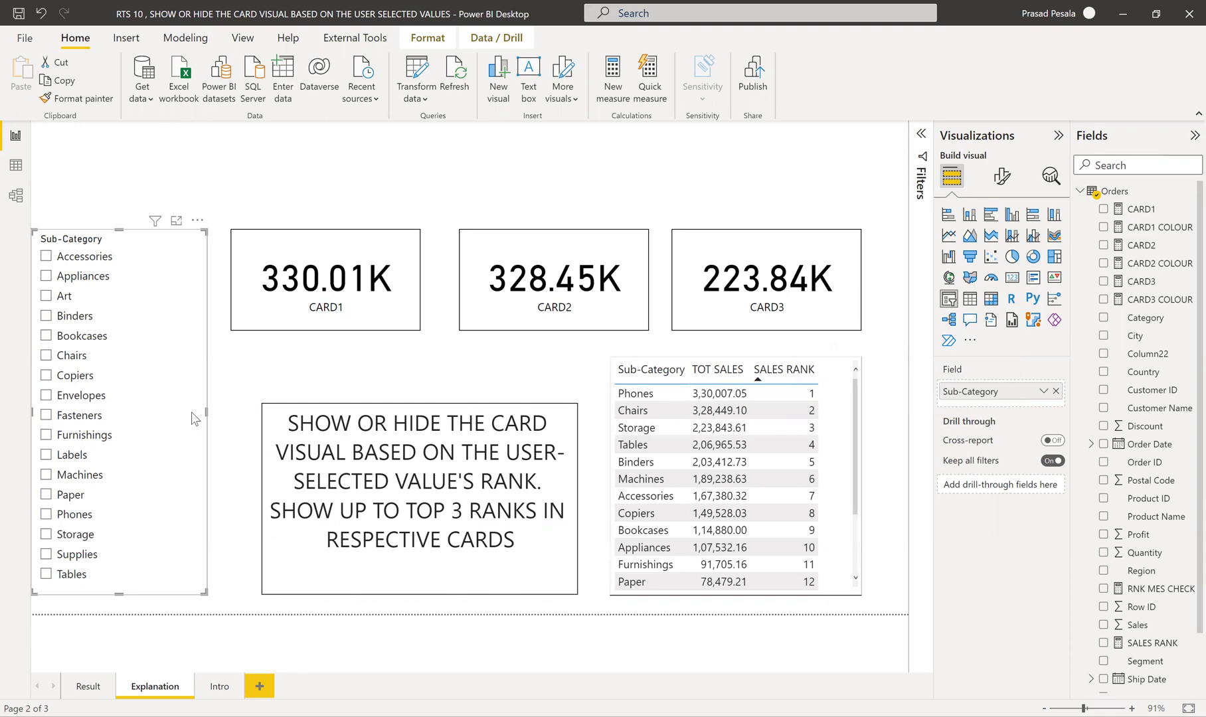
# - Select Envelopes, Fasteners, Furnishings, Labels, Machines, Chairs, Paper and Phones in the Sub-Category slicer
pyautogui.click(45, 396)
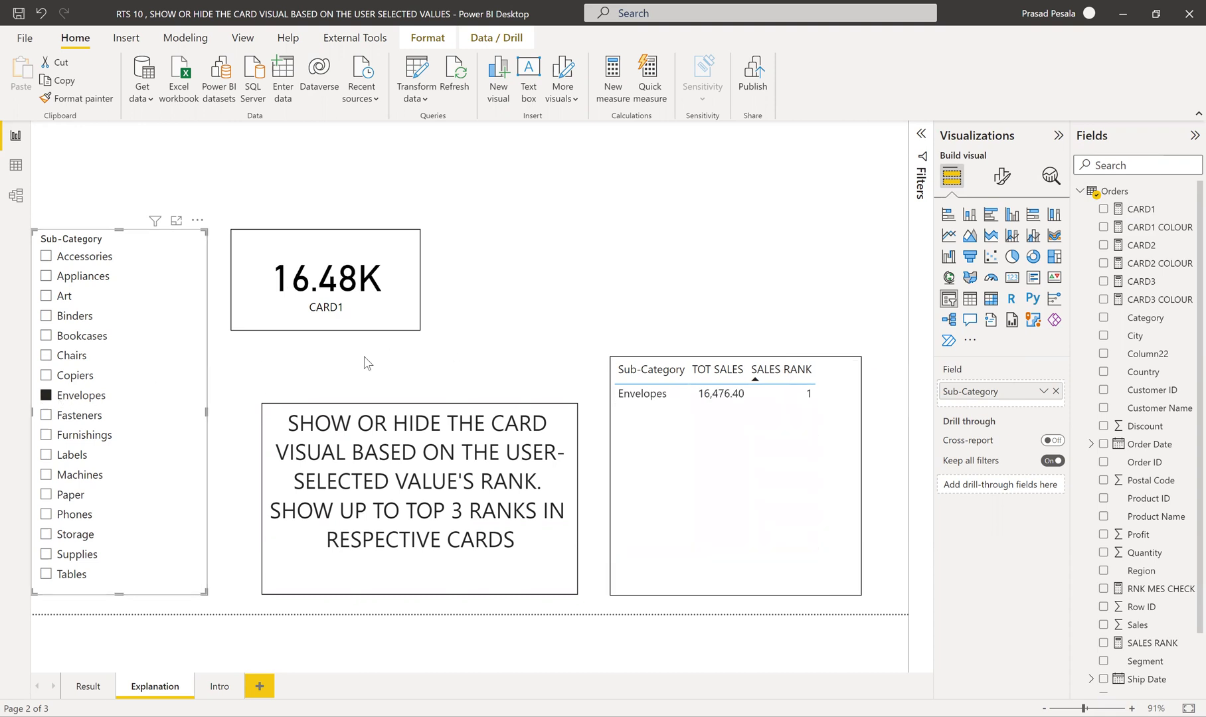
pyautogui.click(46, 415)
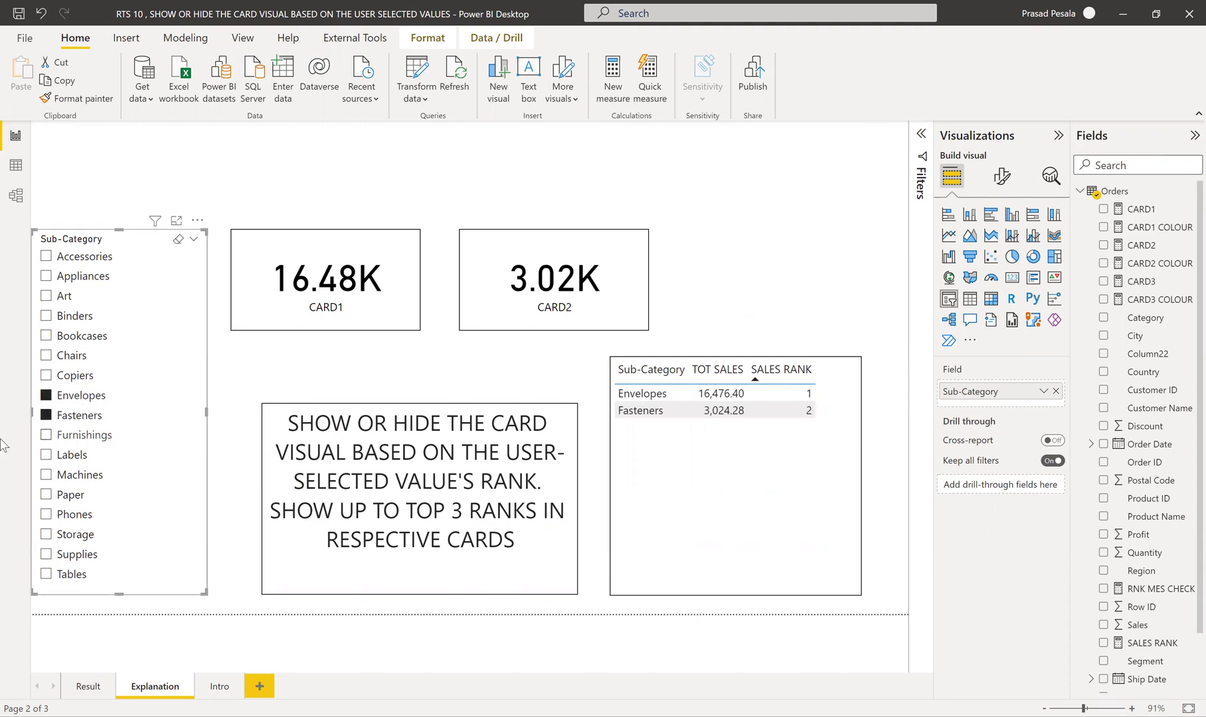
pyautogui.click(46, 435)
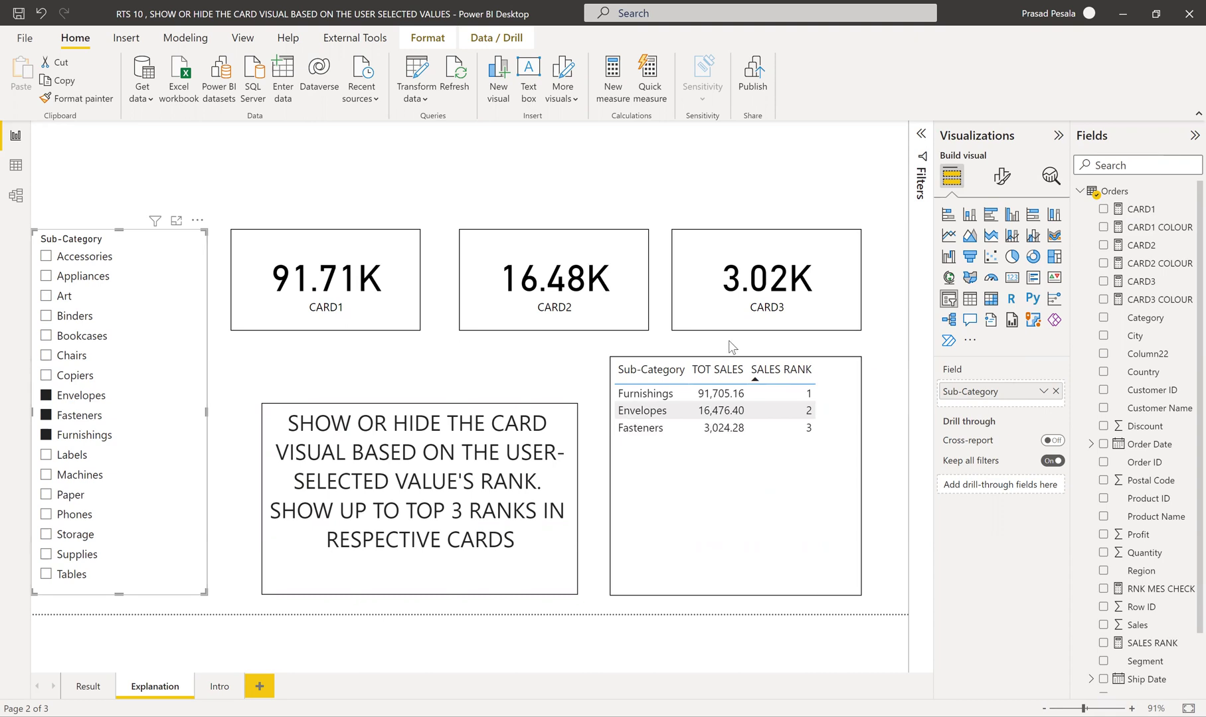
pyautogui.click(46, 455)
pyautogui.click(46, 475)
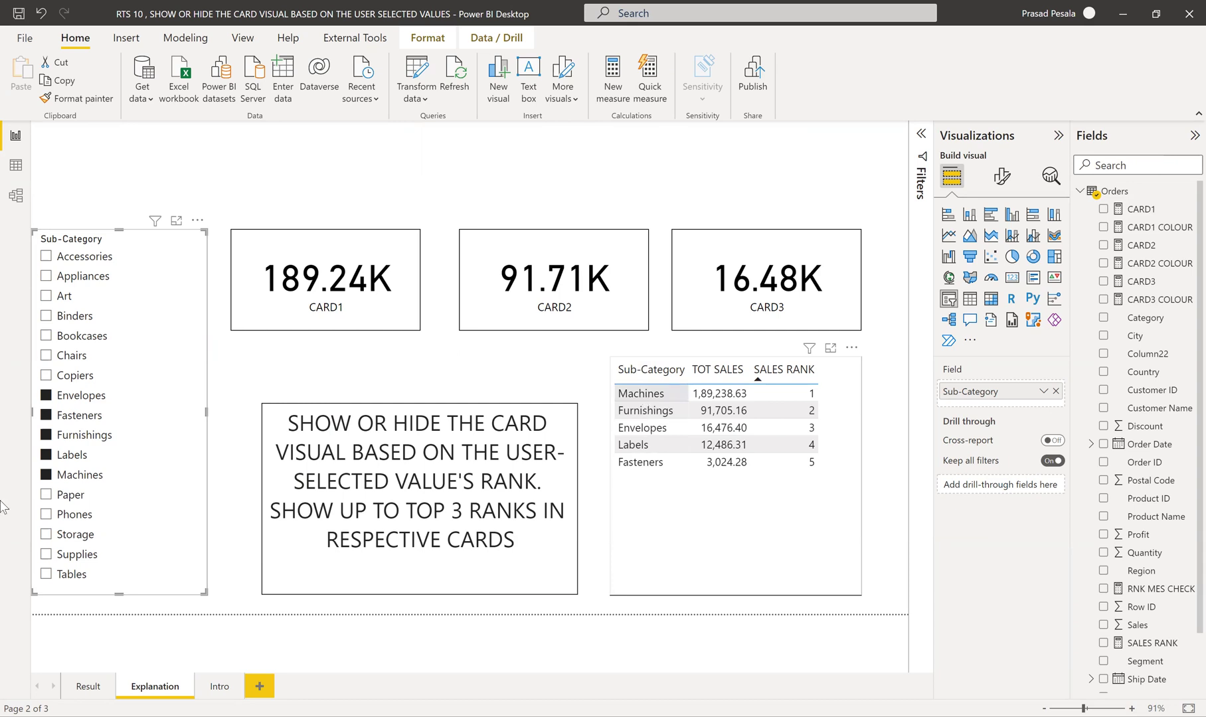
pyautogui.click(46, 356)
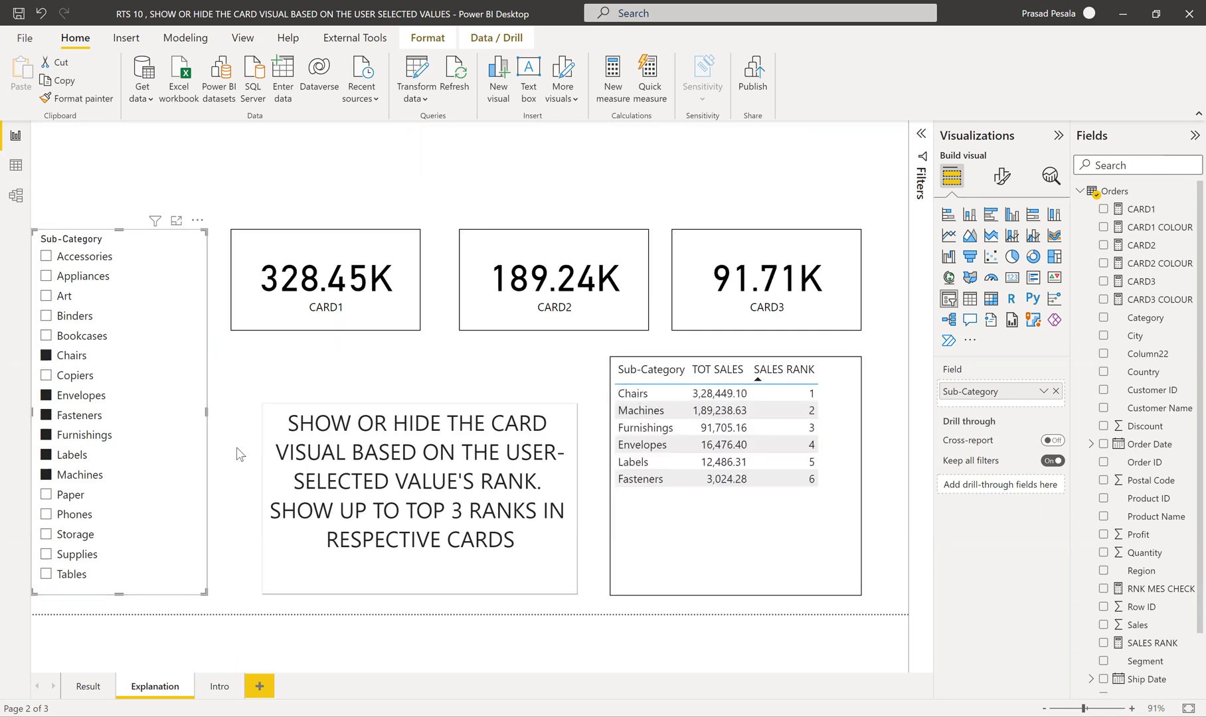
pyautogui.click(46, 495)
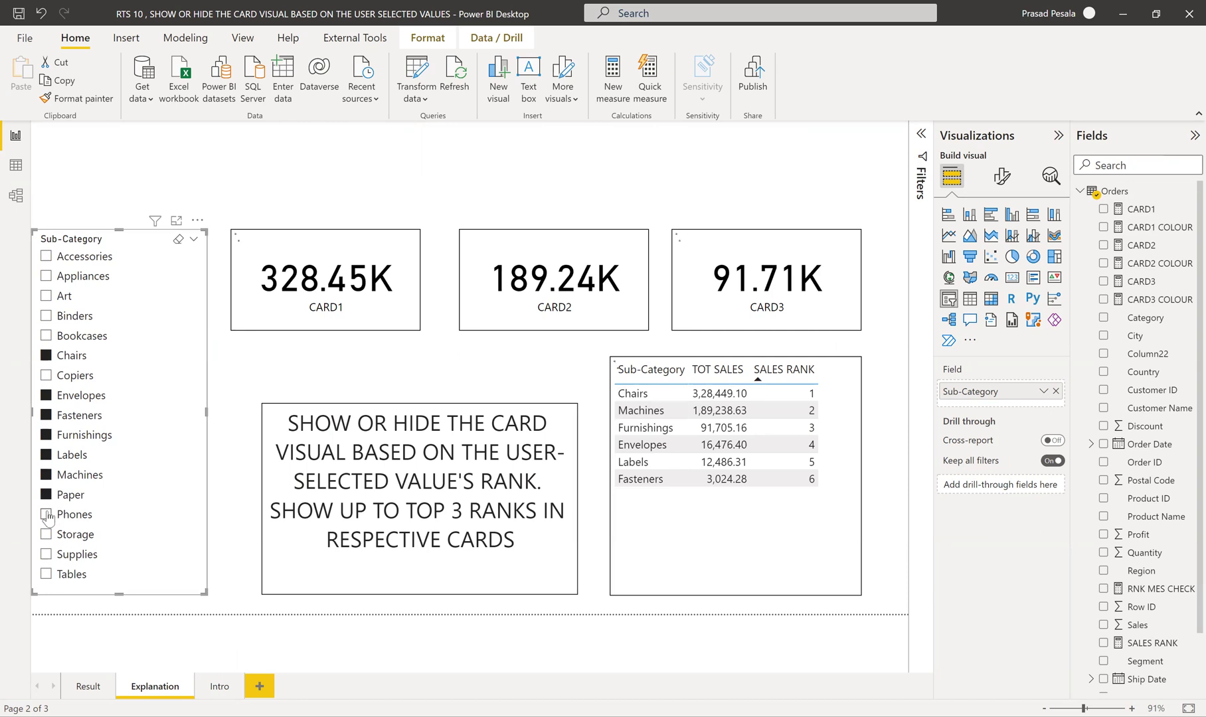
pyautogui.click(46, 514)
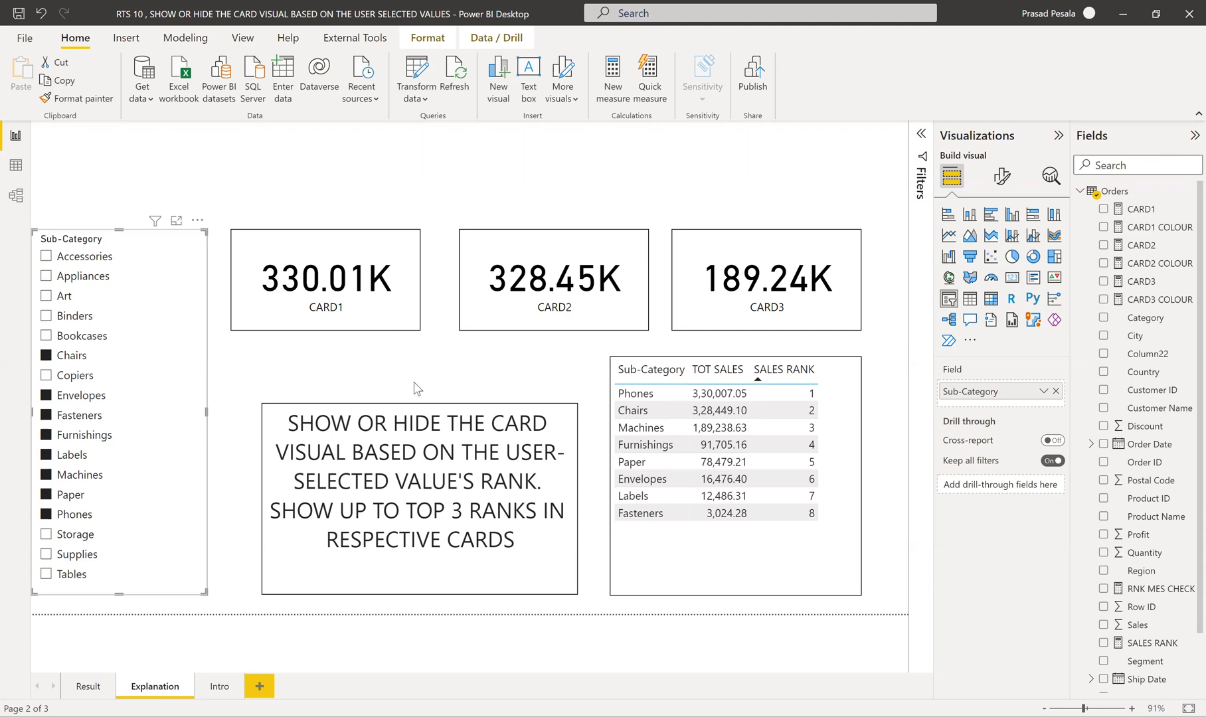
pyautogui.click(219, 688)
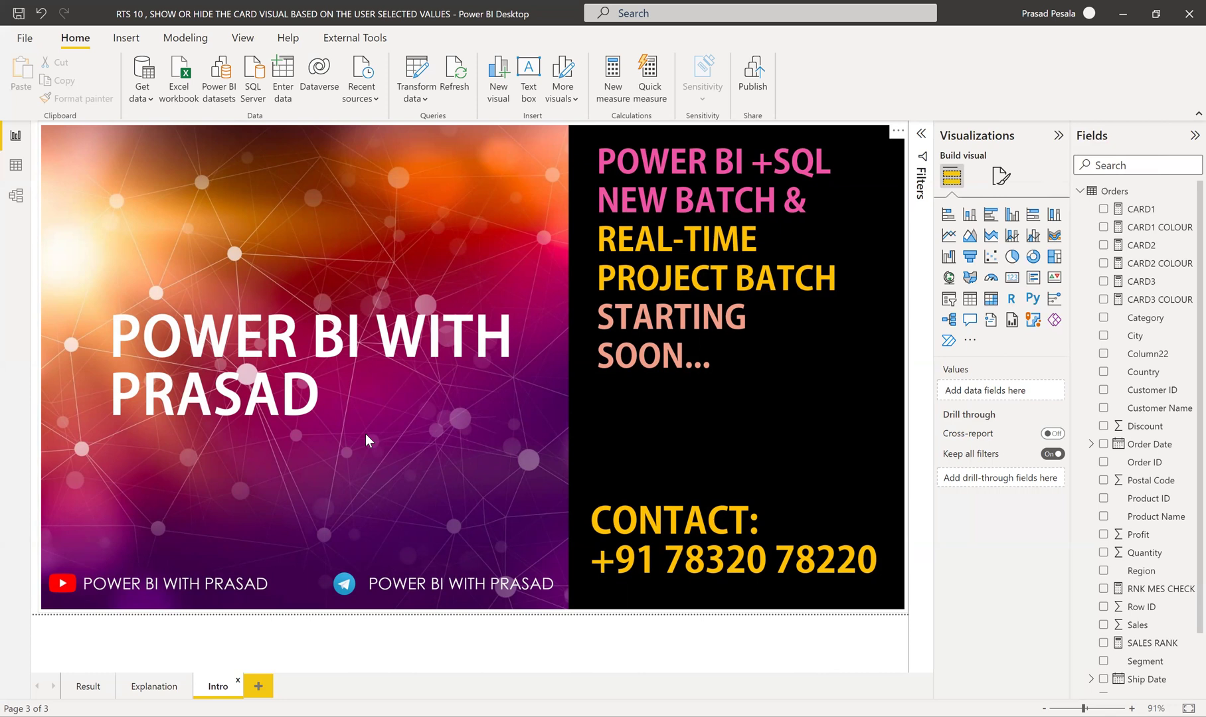
pyautogui.click(154, 688)
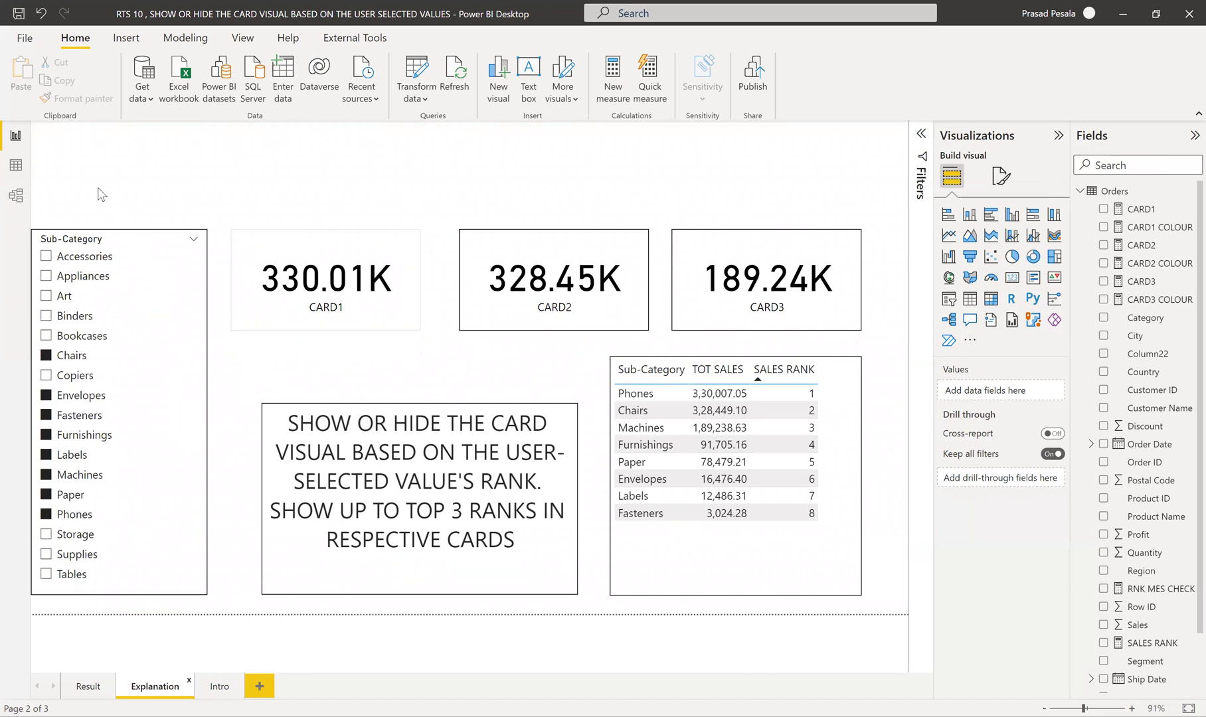
# - Examine the Orders table's data across its columns, from Row ID through Sub-Category and Sales to Profit
pyautogui.click(16, 166)
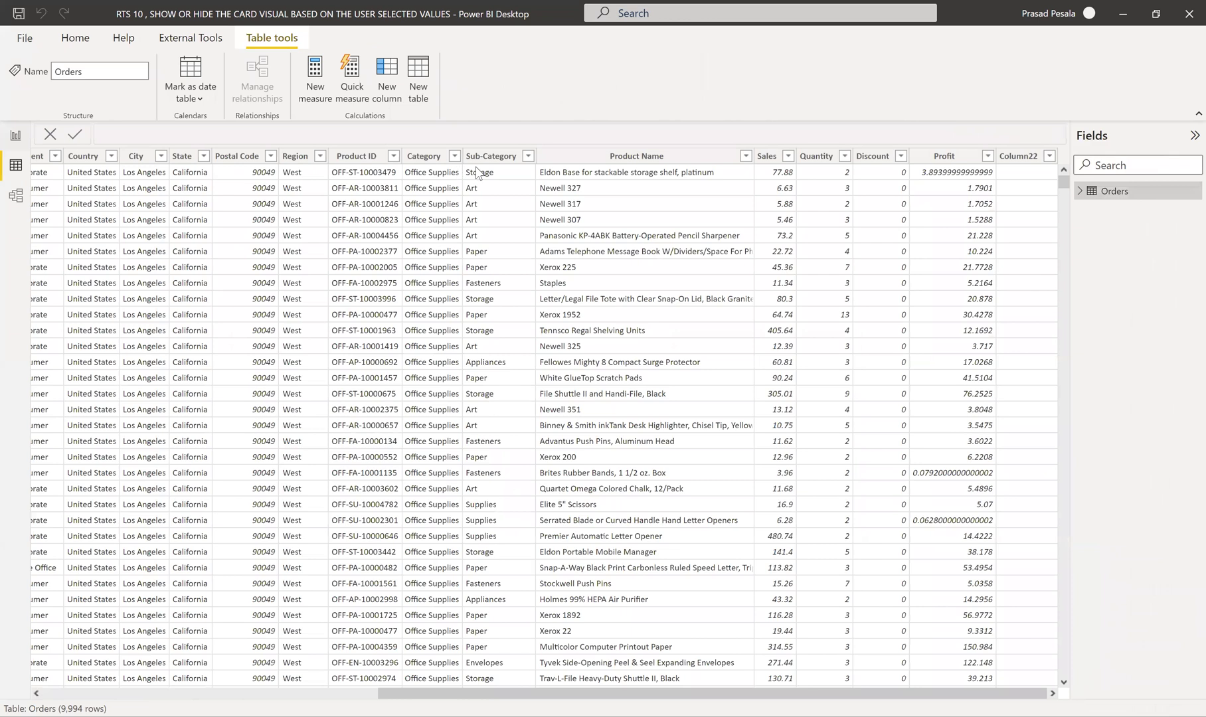
pyautogui.hscroll(-10, 476, 174)
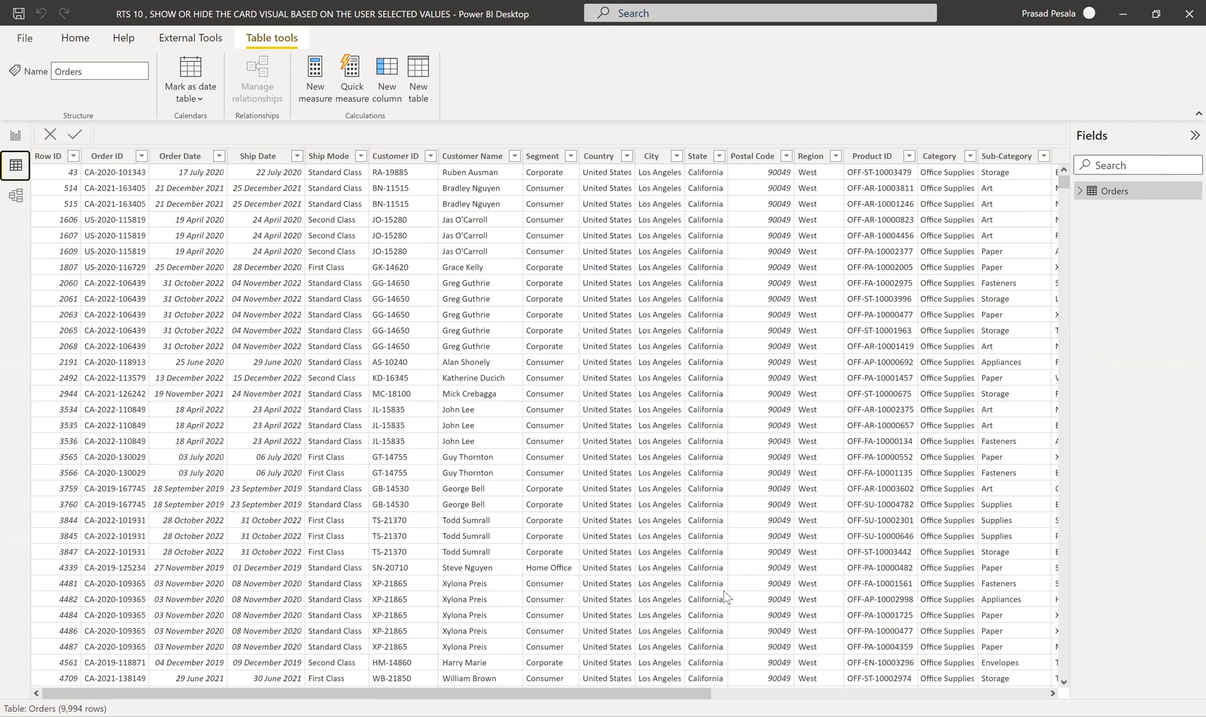
pyautogui.hscroll(6, 868, 688)
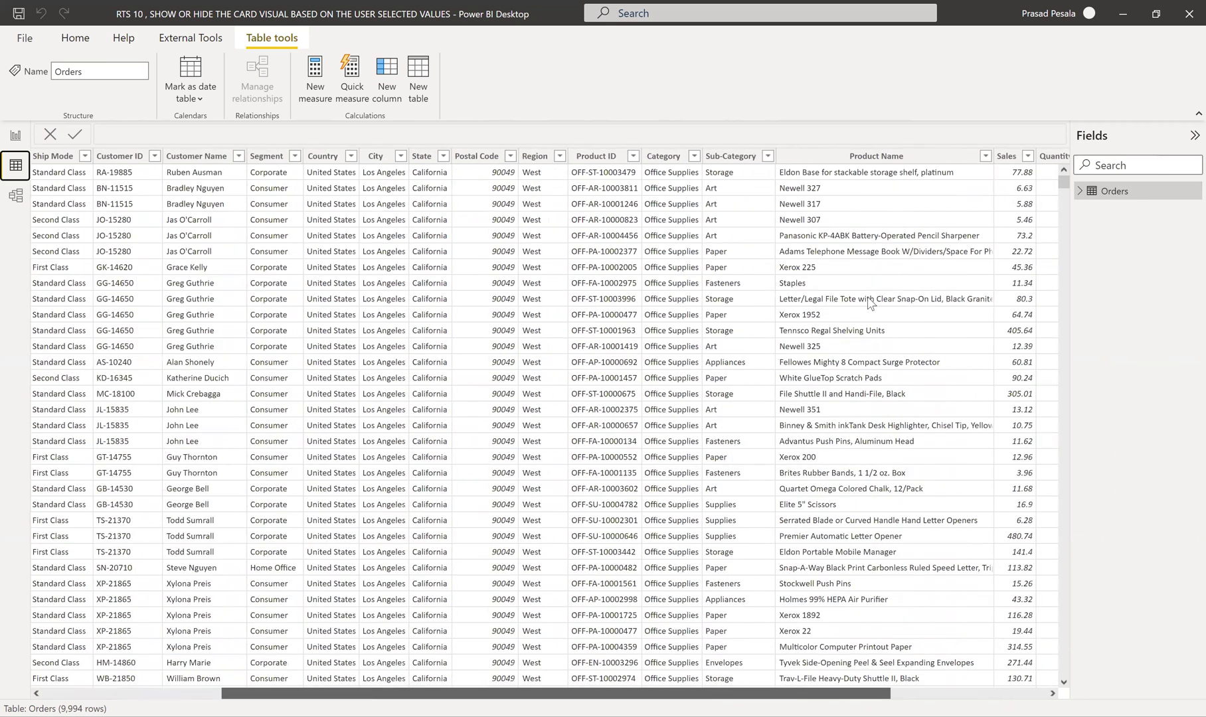
pyautogui.hscroll(5, 998, 287)
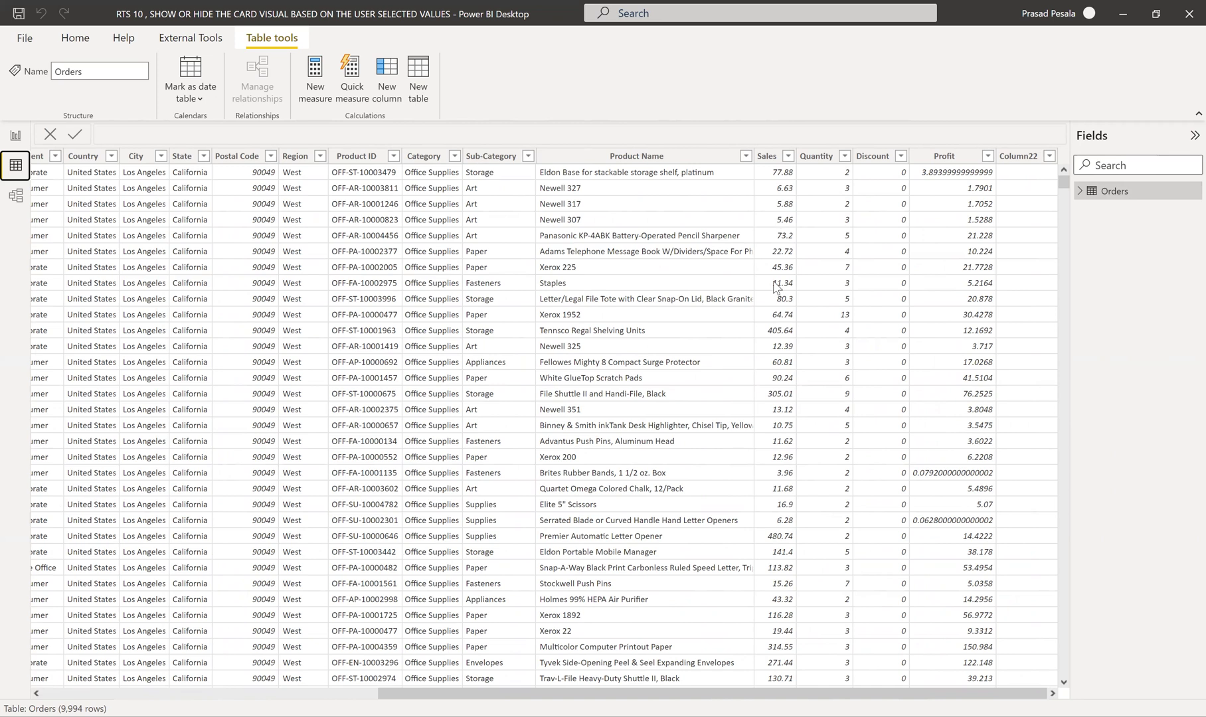
# - Return to the report's Explanation page and display the formula of the TOT SALES measure
pyautogui.click(16, 137)
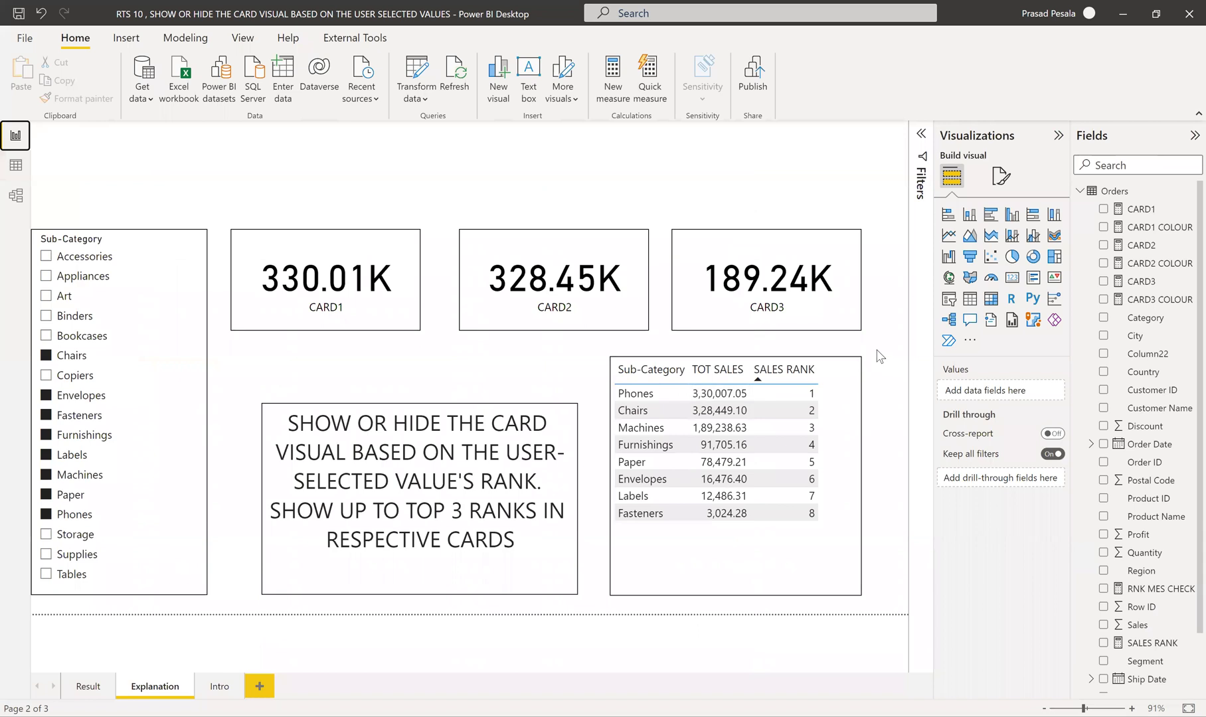
pyautogui.scroll(-2, 1120, 557)
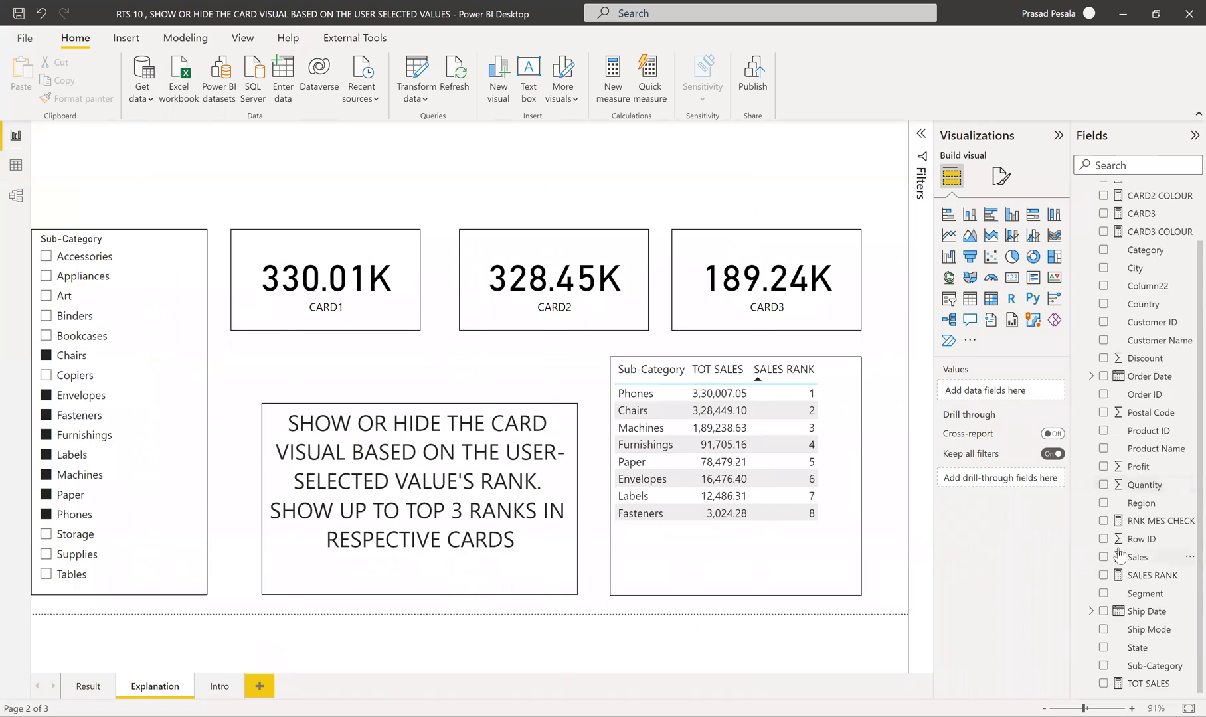
pyautogui.click(1127, 689)
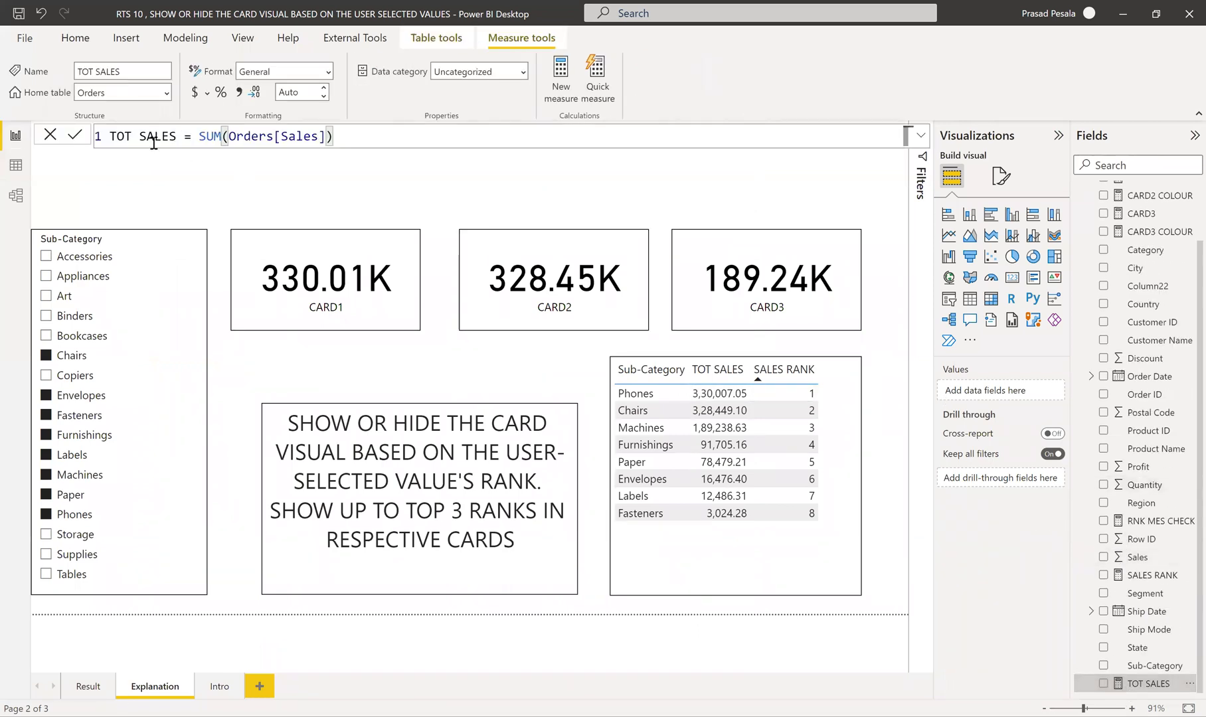
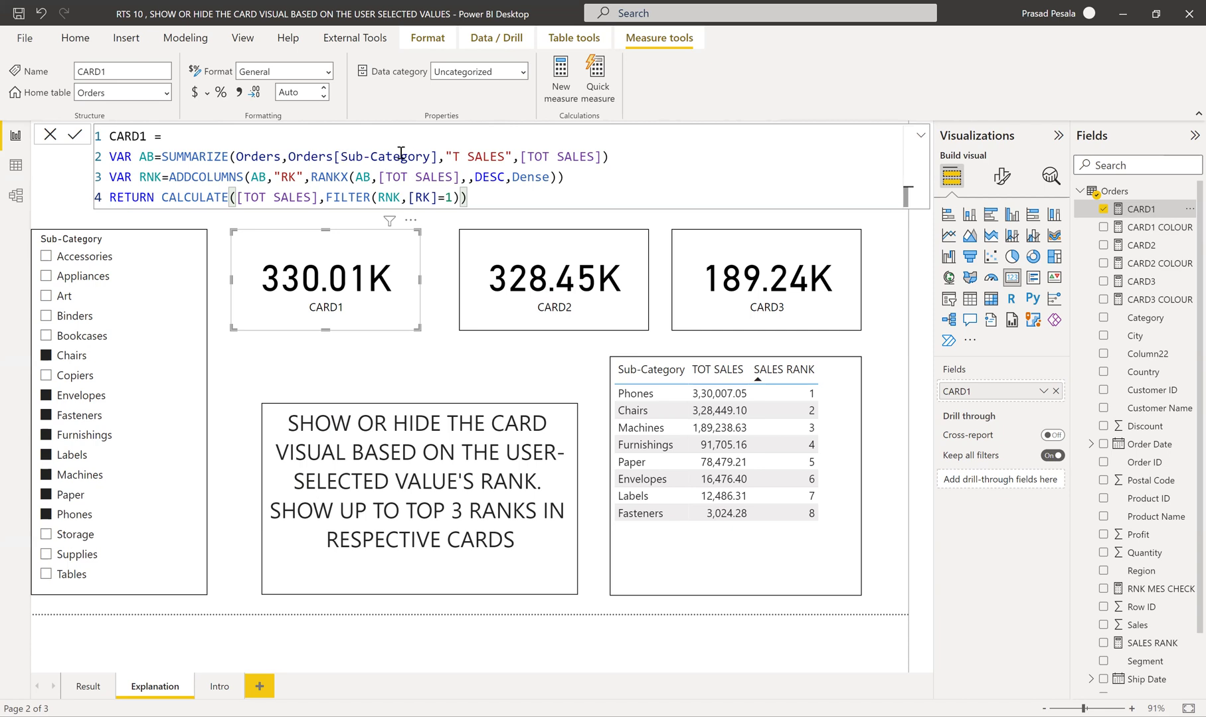
# - Examine the AB variable in the CARD1 measure, highlighting SUMMARIZE's Sub-Category grouping, the "T SALES" column name and the TOT SALES expression
pyautogui.moveTo(438, 159); pyautogui.dragTo(289, 159)
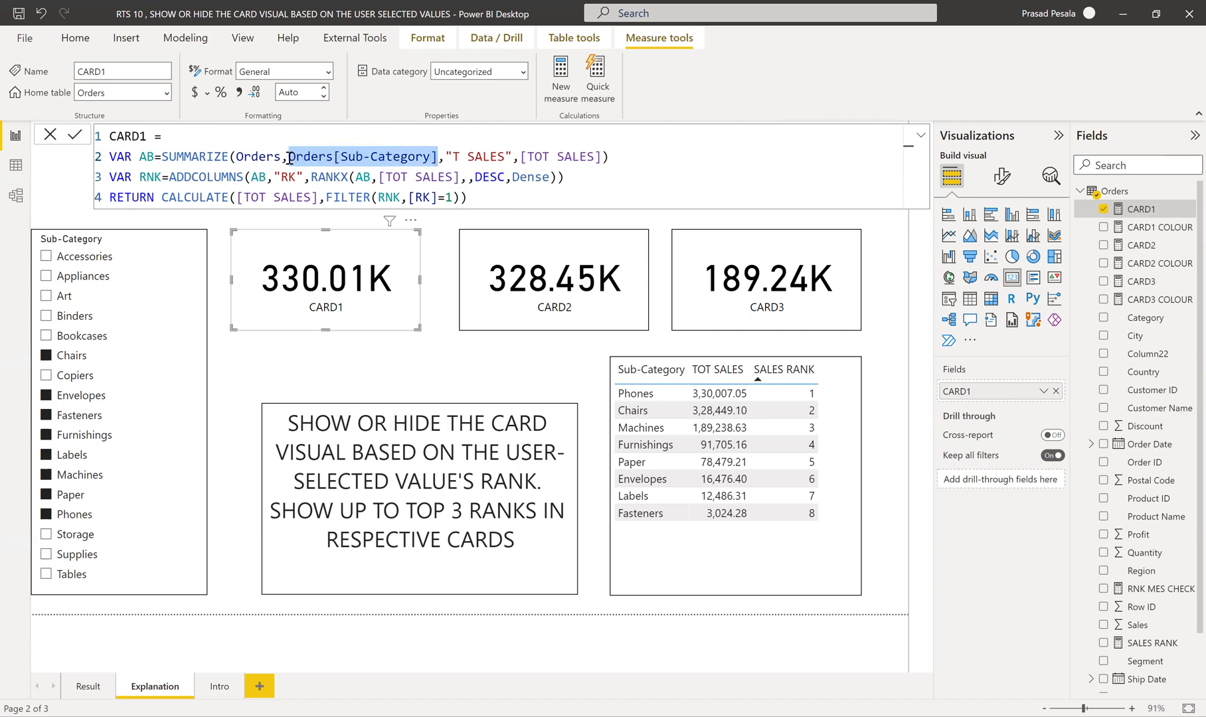
pyautogui.click(608, 157)
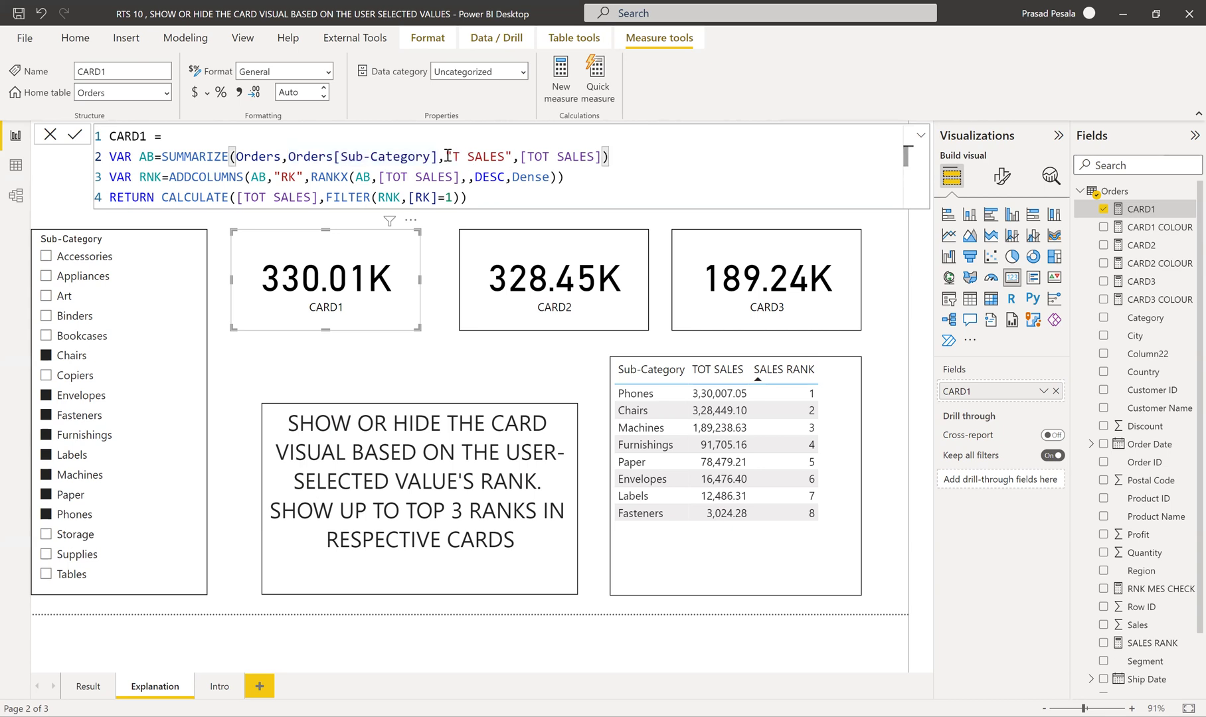
pyautogui.moveTo(447, 157); pyautogui.dragTo(602, 156)
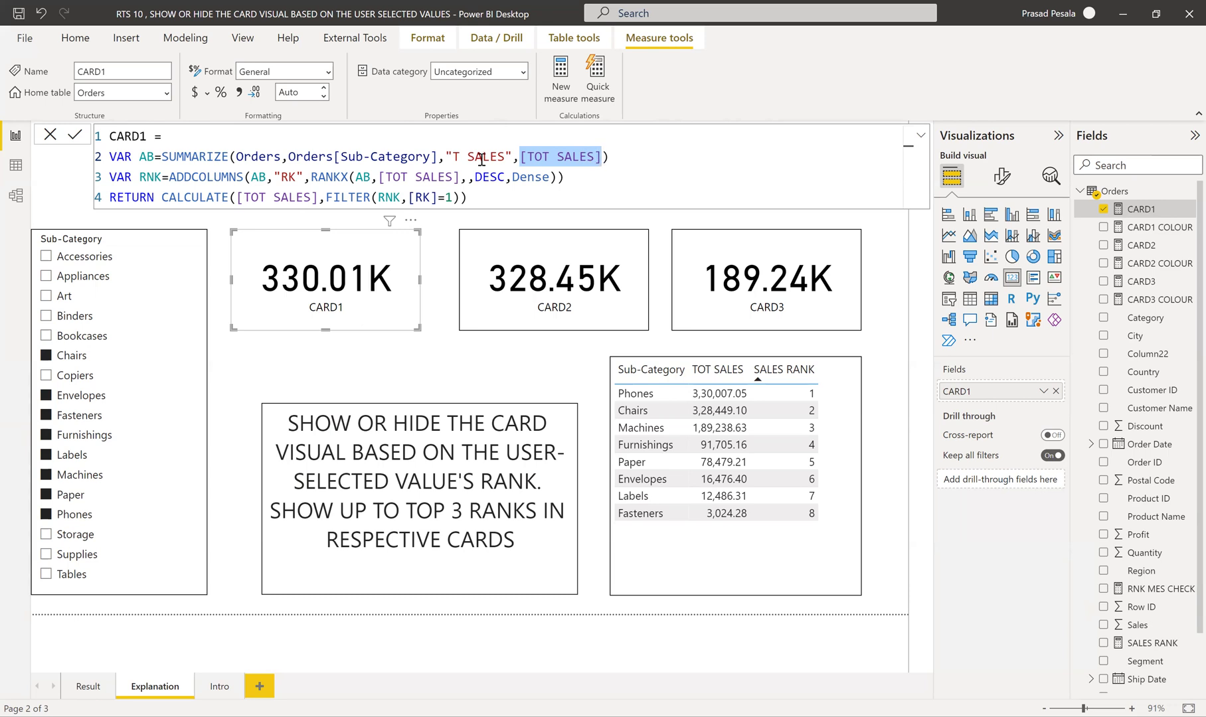
pyautogui.moveTo(446, 156); pyautogui.dragTo(512, 157)
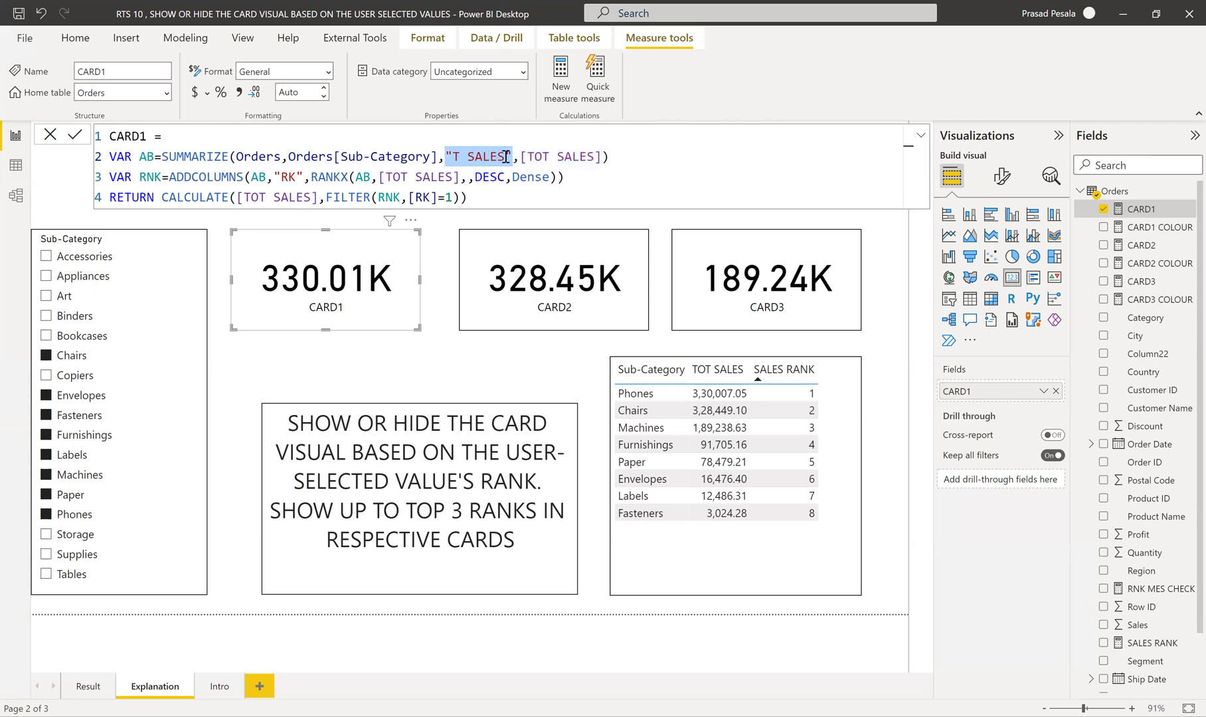
pyautogui.moveTo(520, 156); pyautogui.dragTo(601, 157)
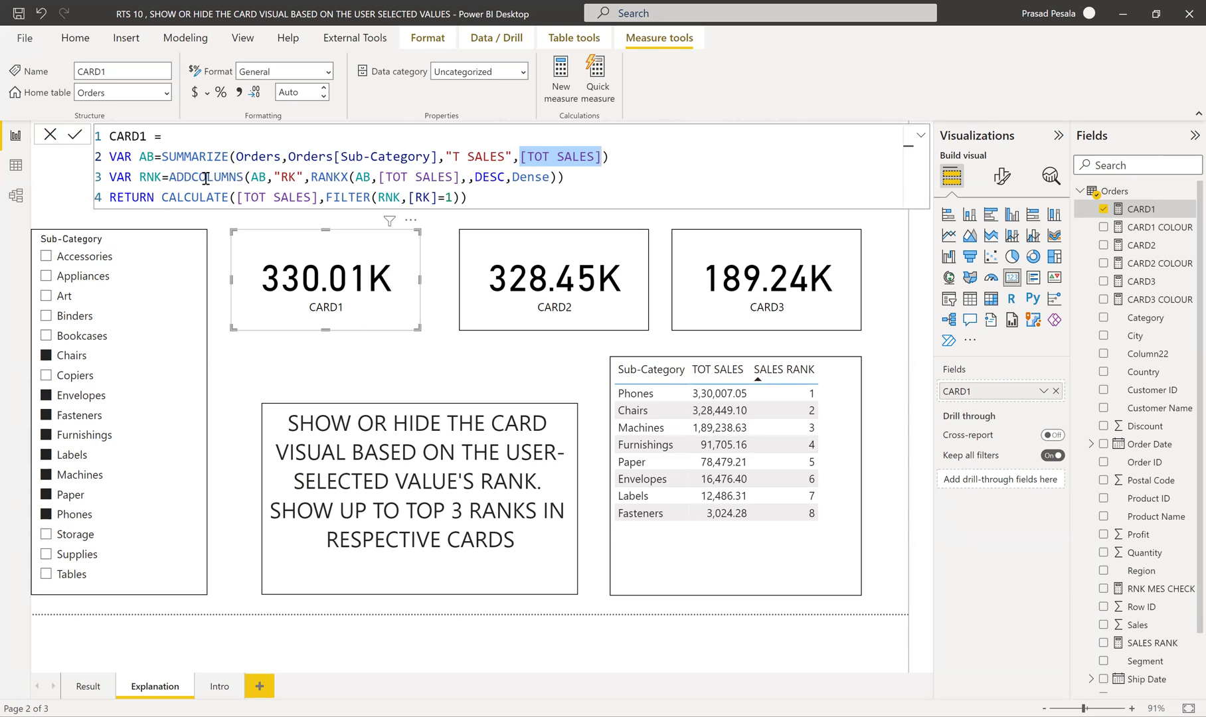
pyautogui.doubleClick(146, 157)
# - Examine the RNK variable in the CARD1 measure, highlighting the "RK" column and RANKX's AB table, TOT SALES expression, order and Dense arguments
pyautogui.doubleClick(258, 177)
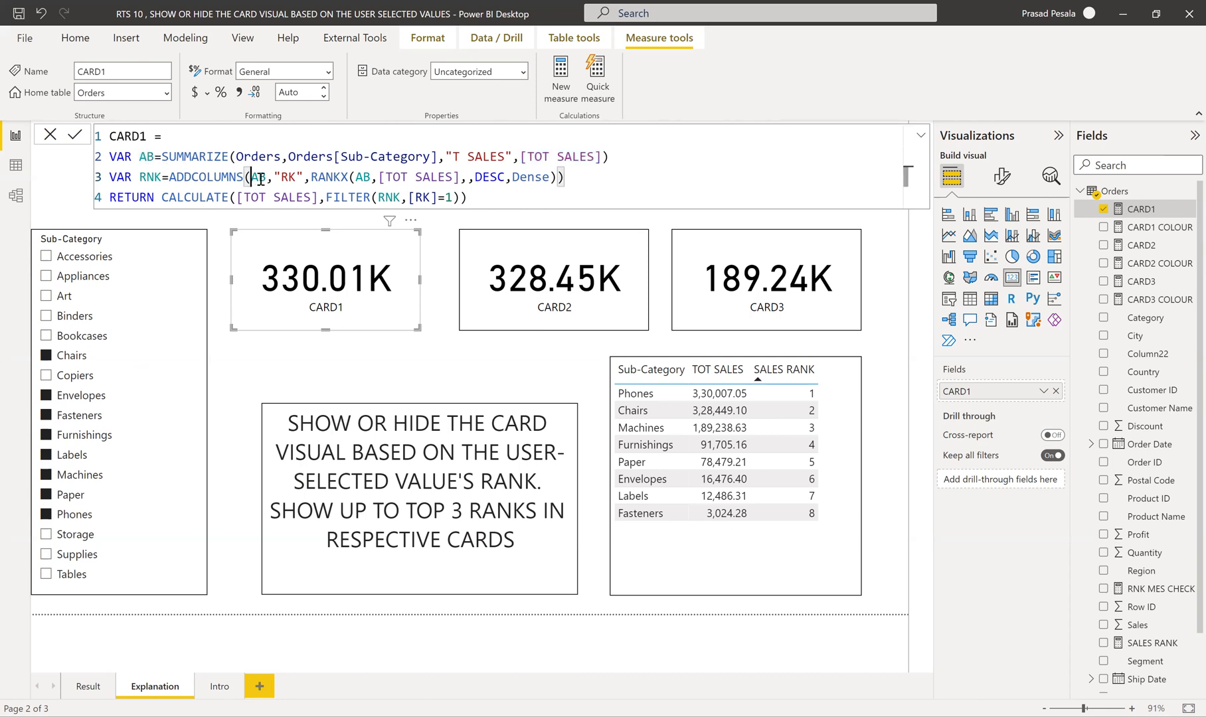
pyautogui.doubleClick(284, 177)
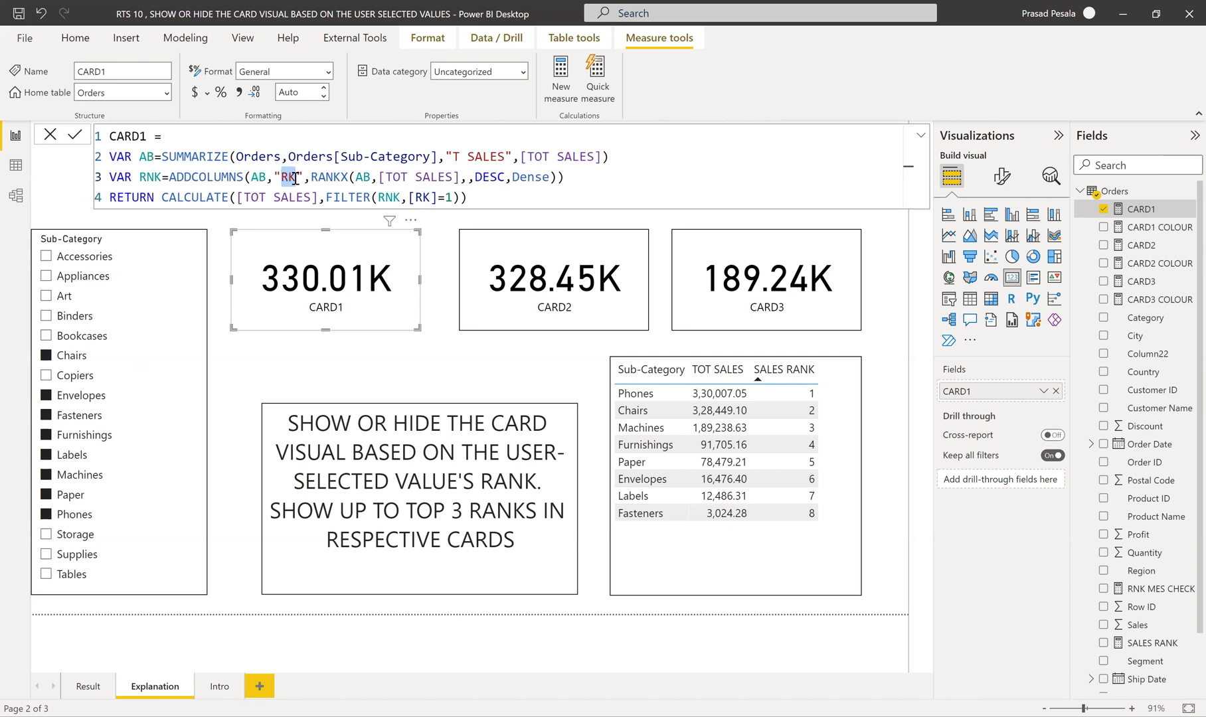
pyautogui.click(310, 177)
pyautogui.moveTo(310, 176); pyautogui.dragTo(350, 178)
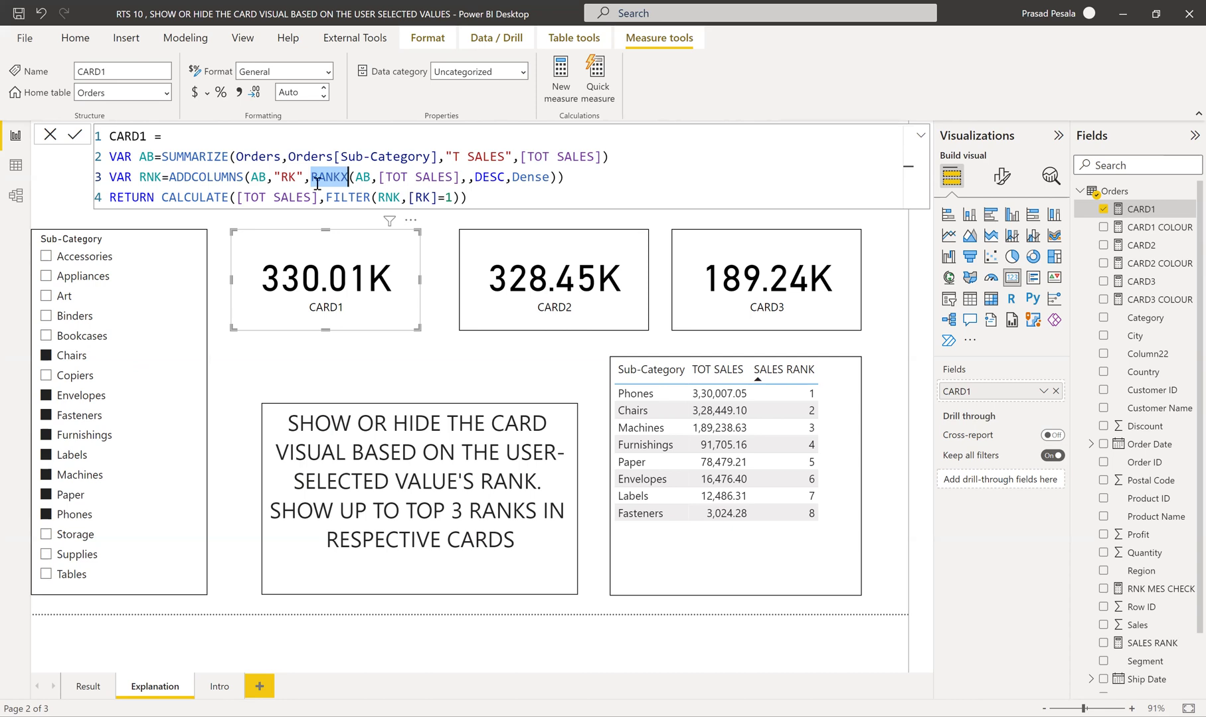
pyautogui.moveTo(355, 176); pyautogui.dragTo(370, 176)
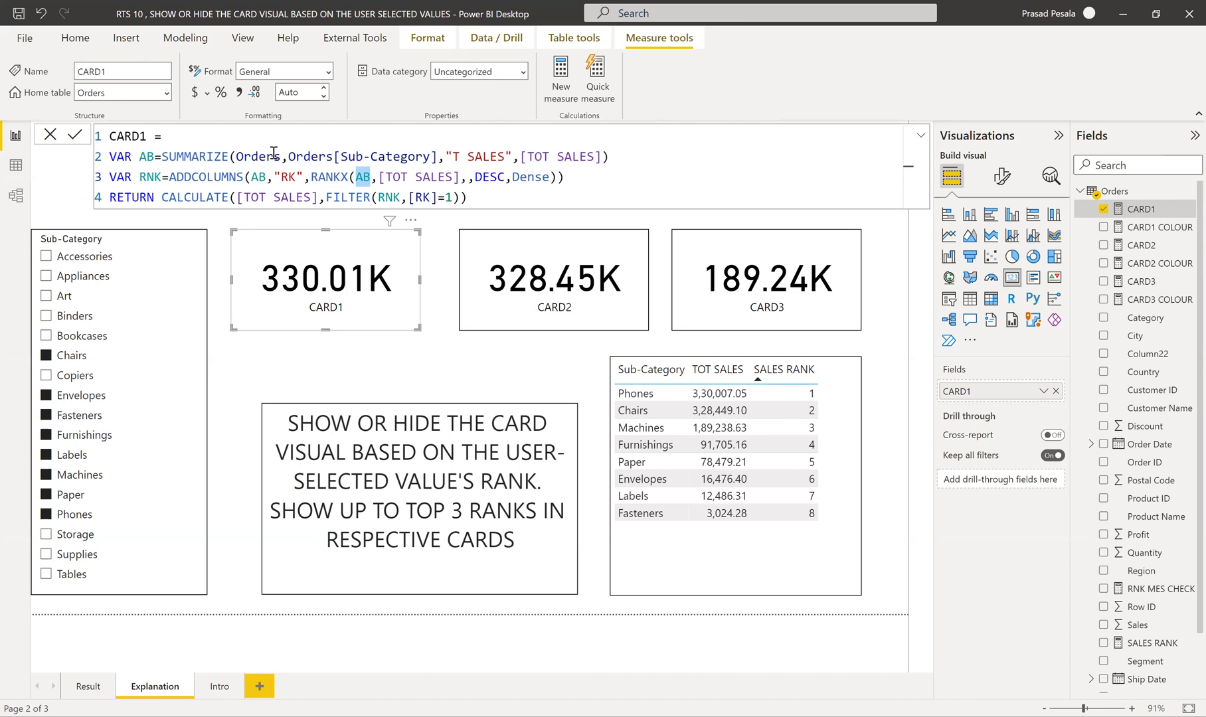
pyautogui.moveTo(380, 178); pyautogui.dragTo(460, 181)
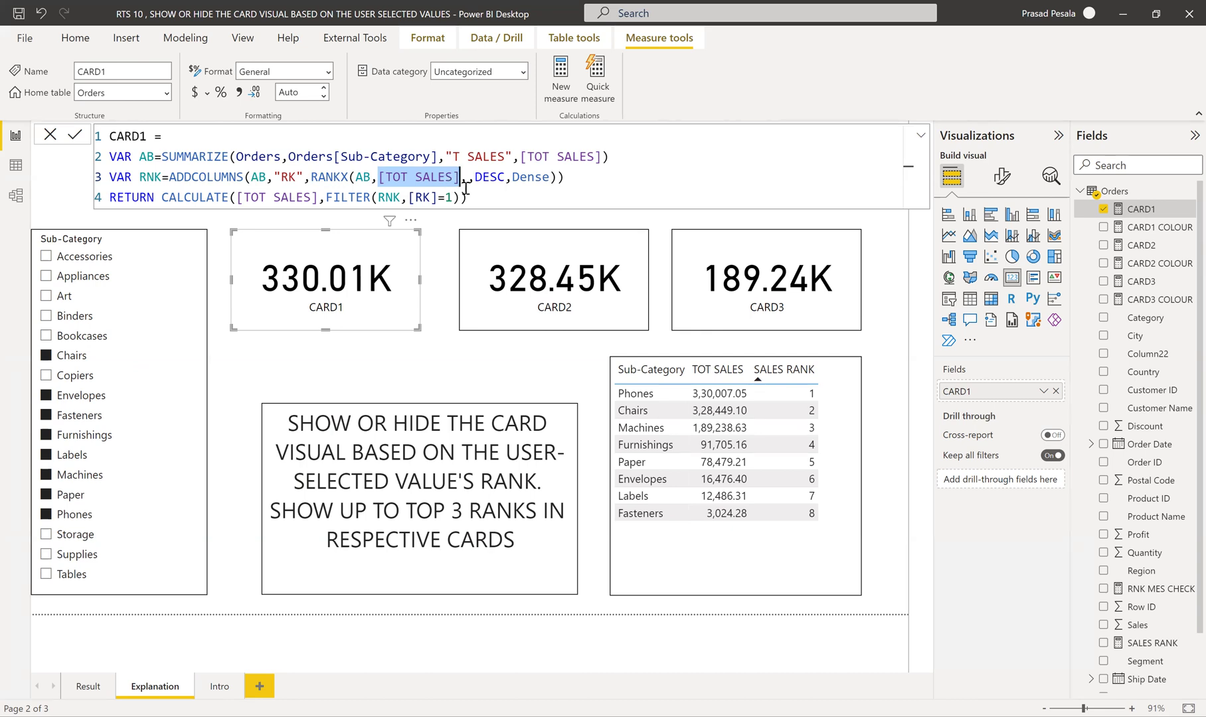
pyautogui.moveTo(474, 178); pyautogui.dragTo(550, 181)
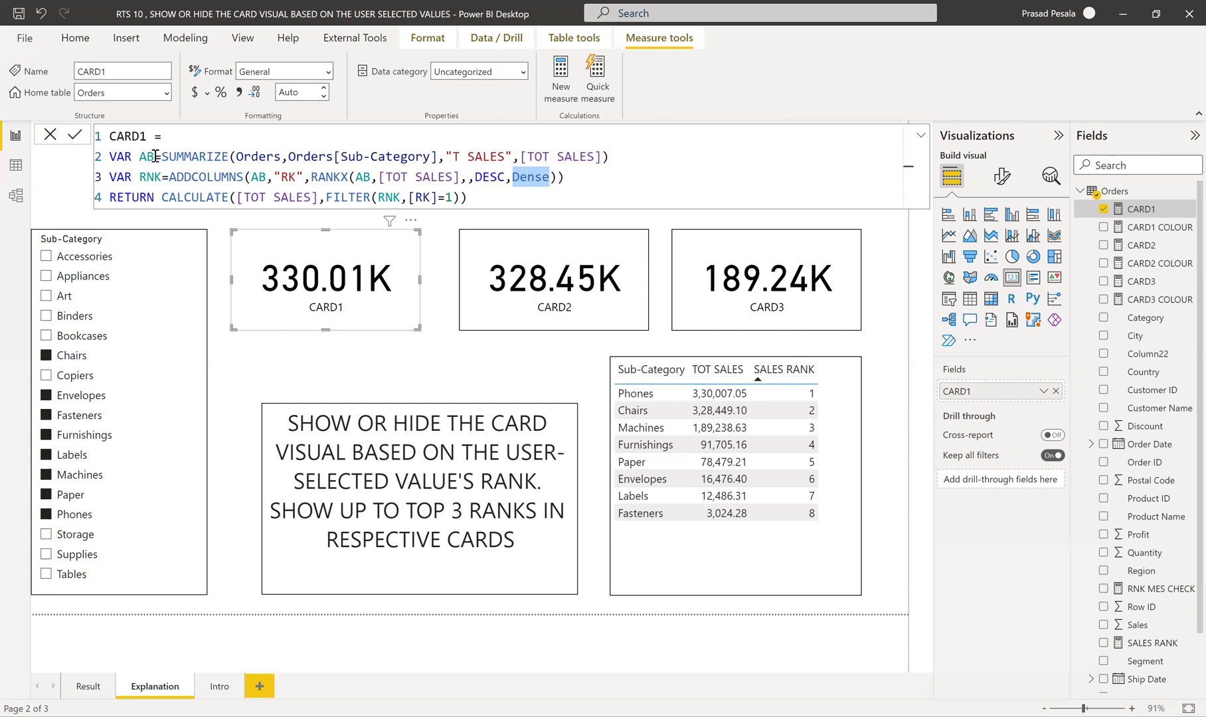
pyautogui.doubleClick(154, 176)
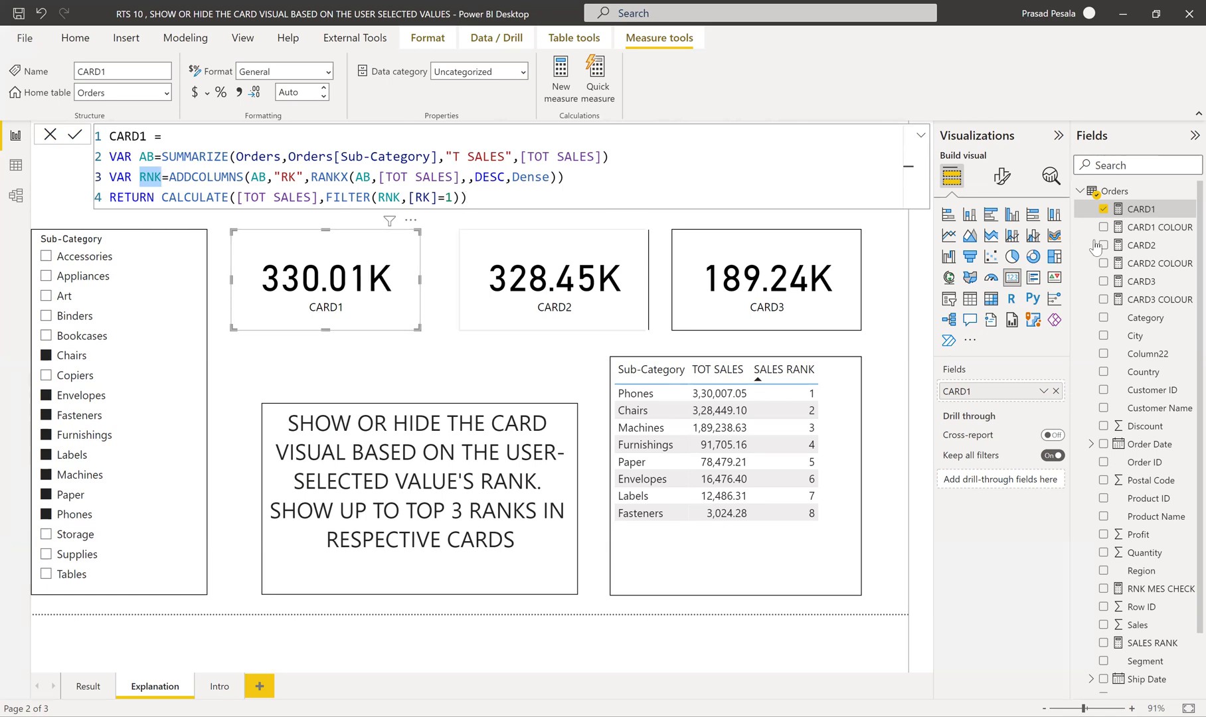
# - Review the CARD2 and CARD3 measure formulas to compare their rank filters, and close the formula view
pyautogui.click(1142, 249)
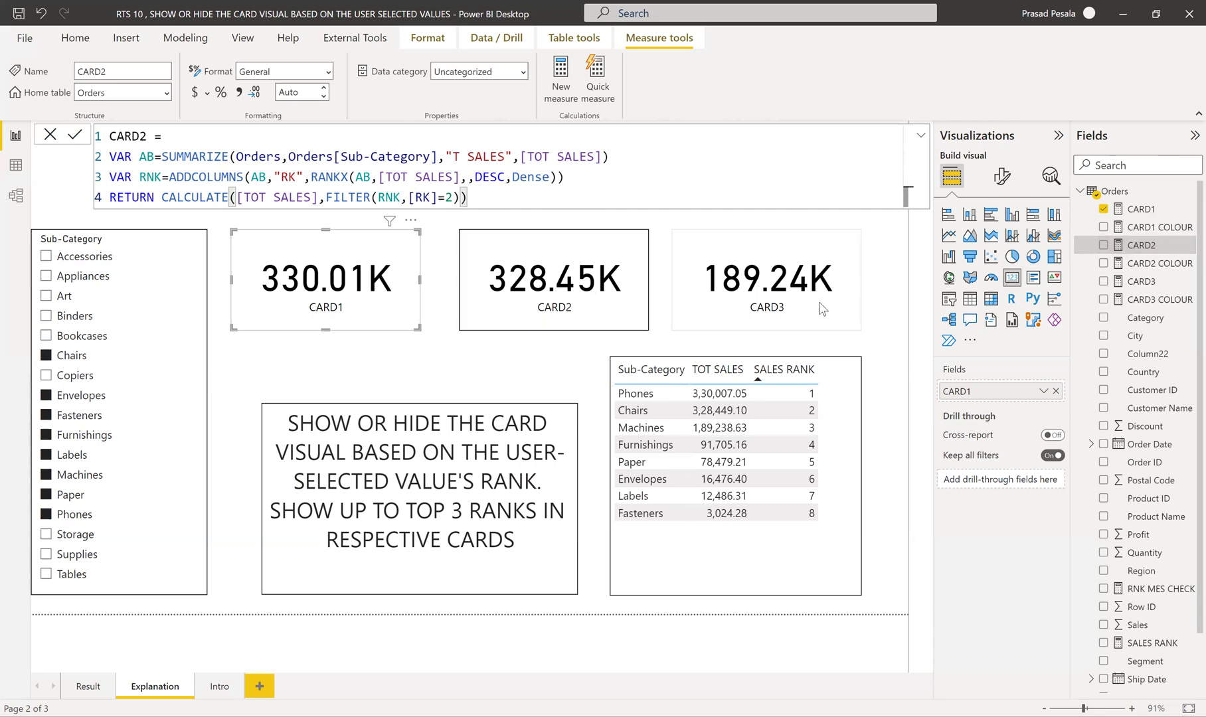
pyautogui.click(1130, 284)
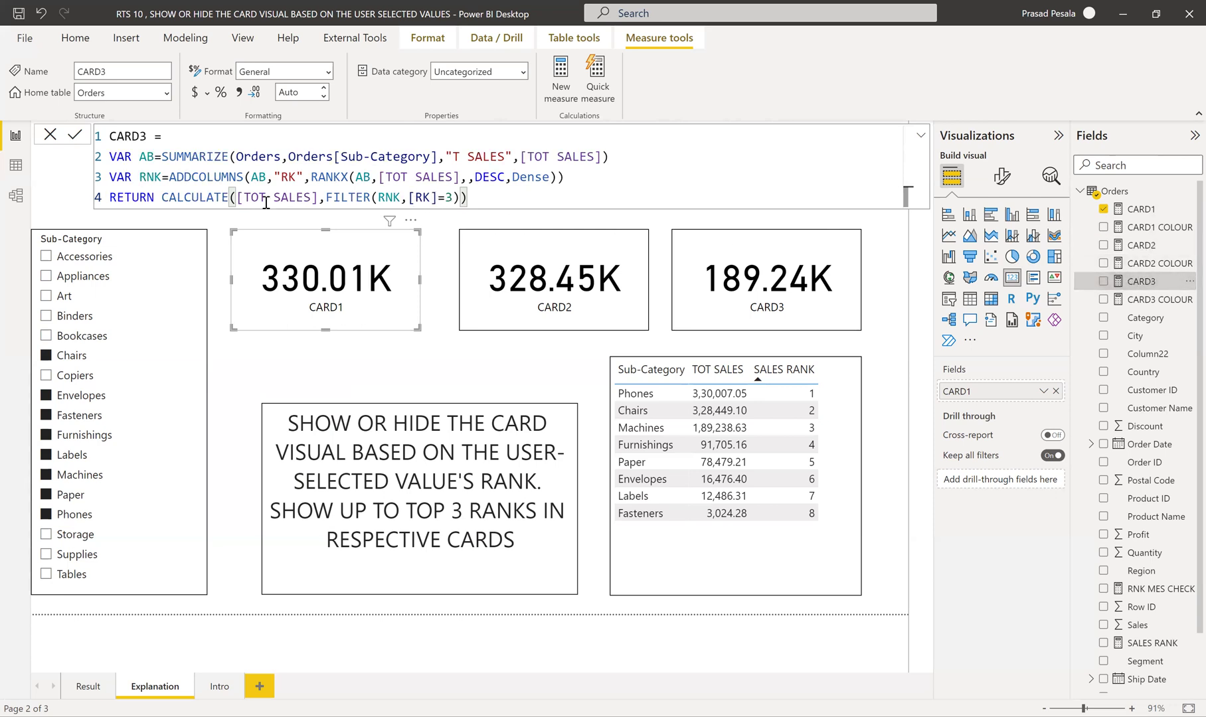
pyautogui.click(519, 364)
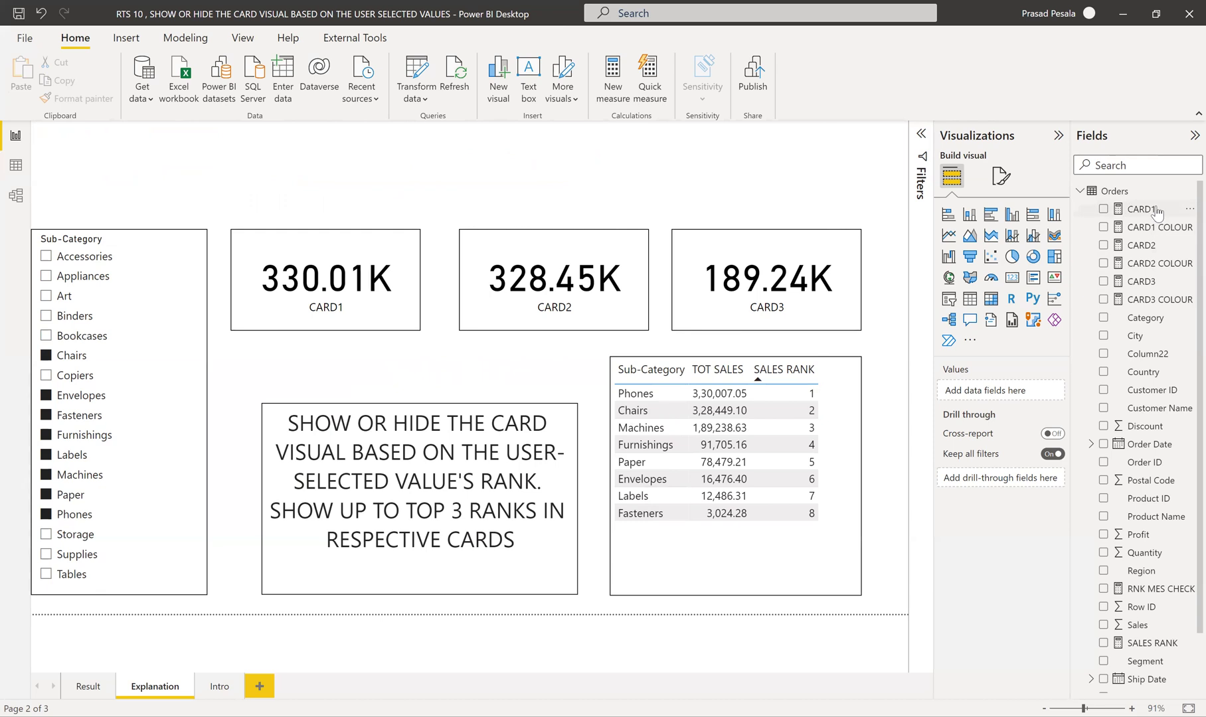
# - Review the CARD1 COLOUR and CARD2 COLOUR measure formulas, checking the CARD2 visual and its measure in between
pyautogui.click(1129, 228)
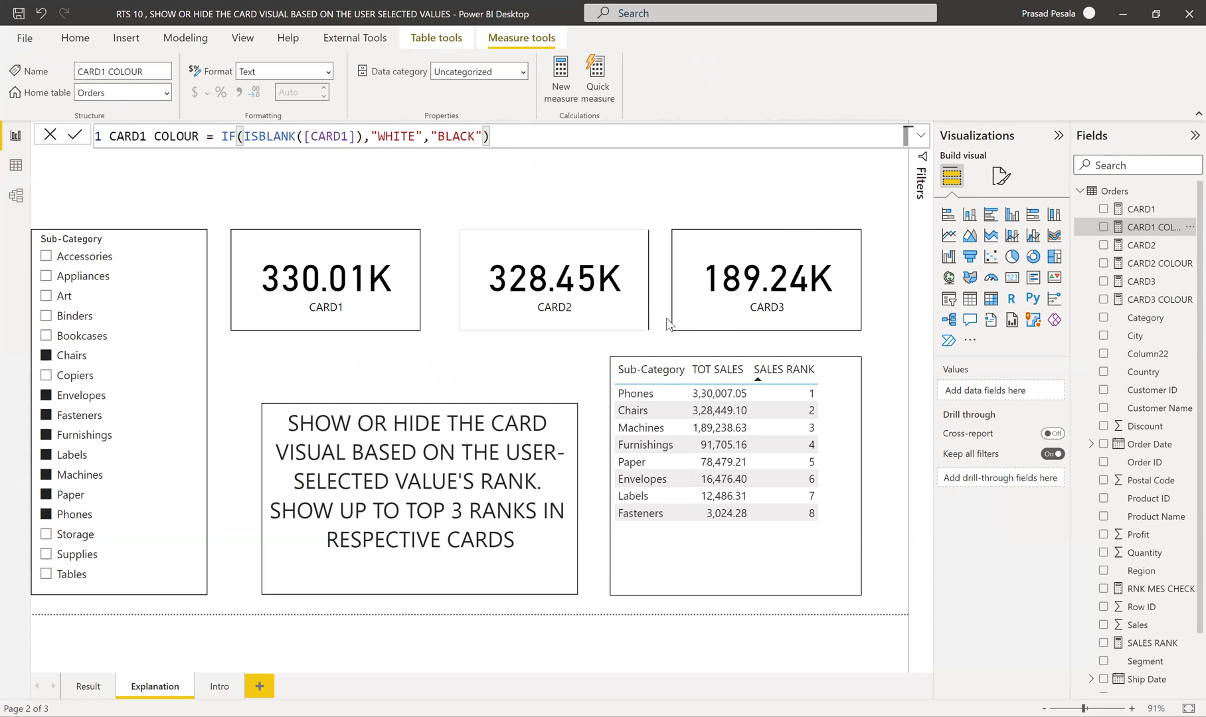
pyautogui.click(639, 316)
pyautogui.click(1139, 247)
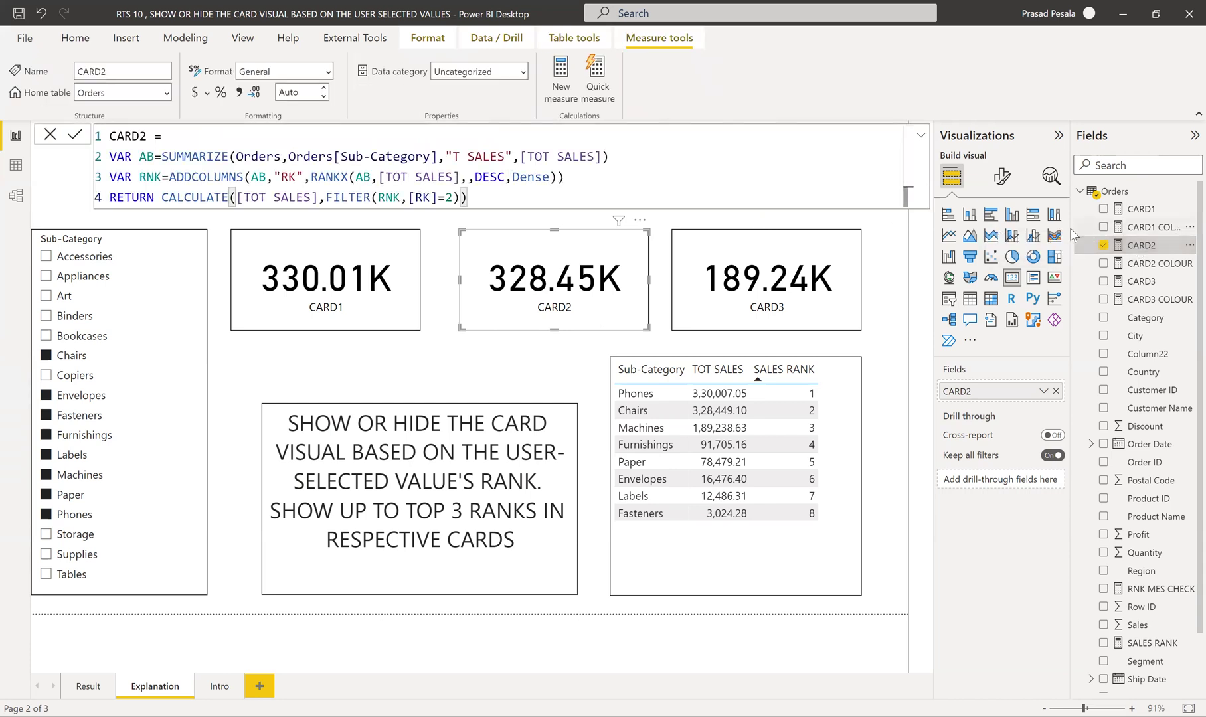
pyautogui.click(1154, 264)
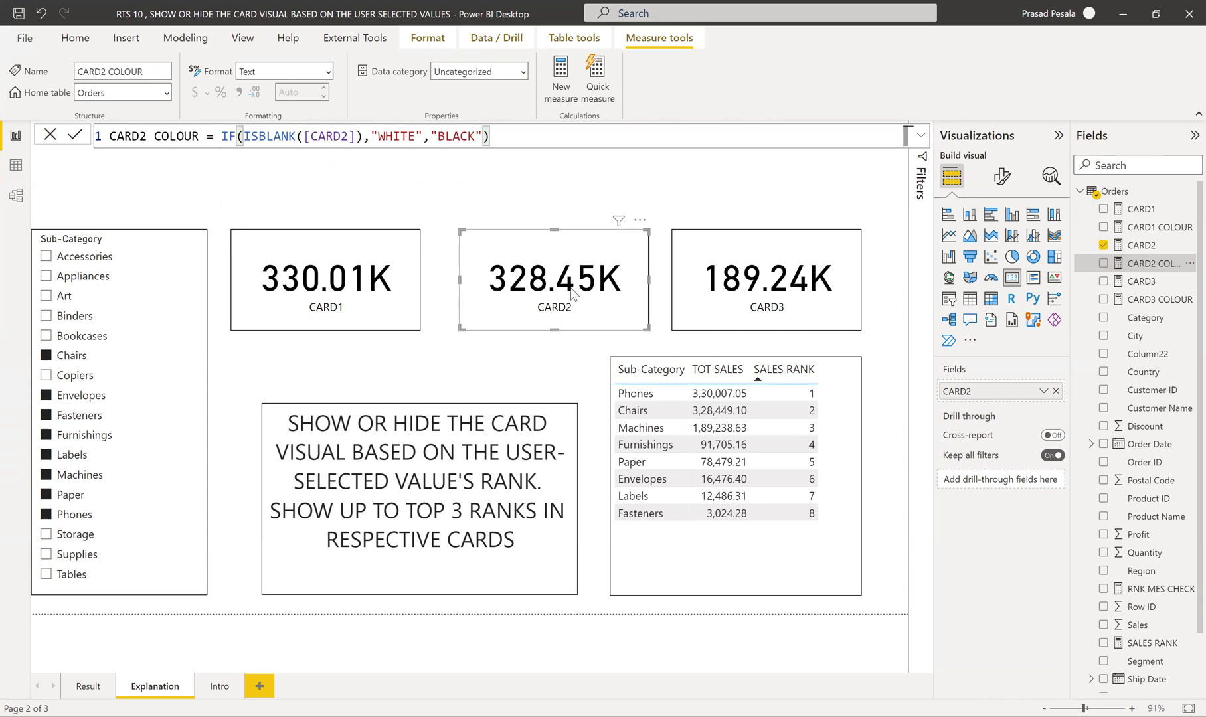
# - Apply conditional formatting to the CARD3 card's callout value colour, using the Field value style based on CARD3 COLOUR
pyautogui.click(682, 203)
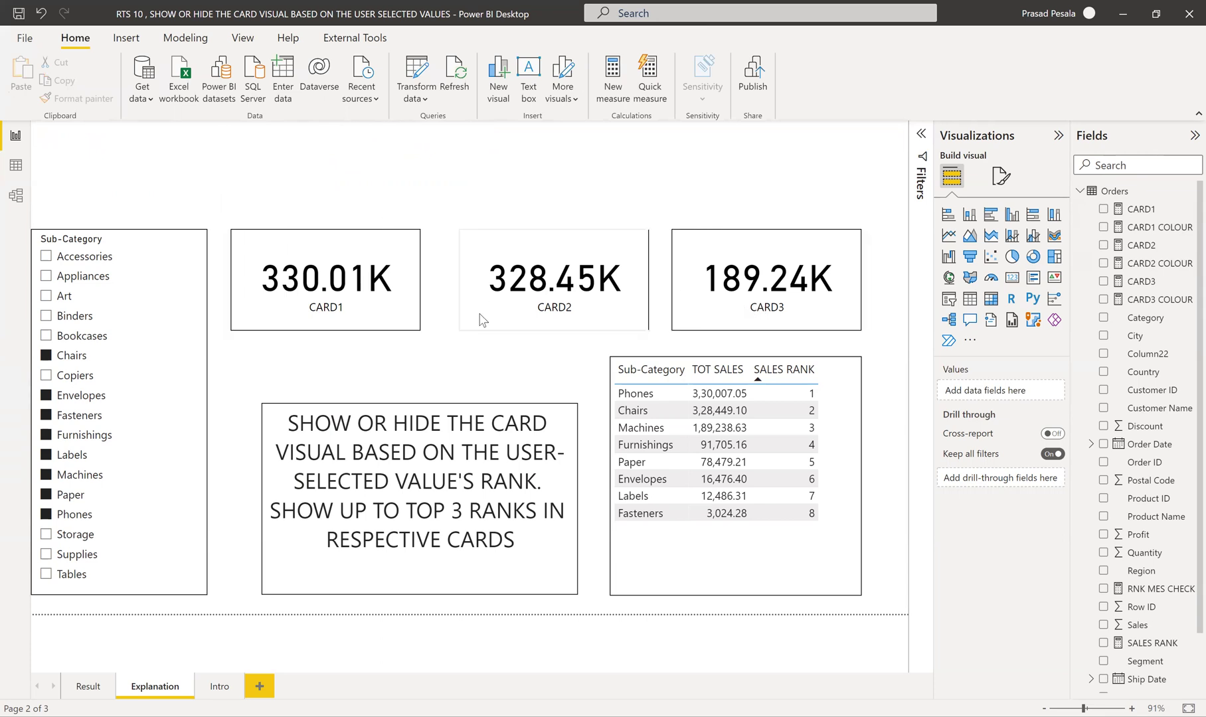
pyautogui.click(687, 317)
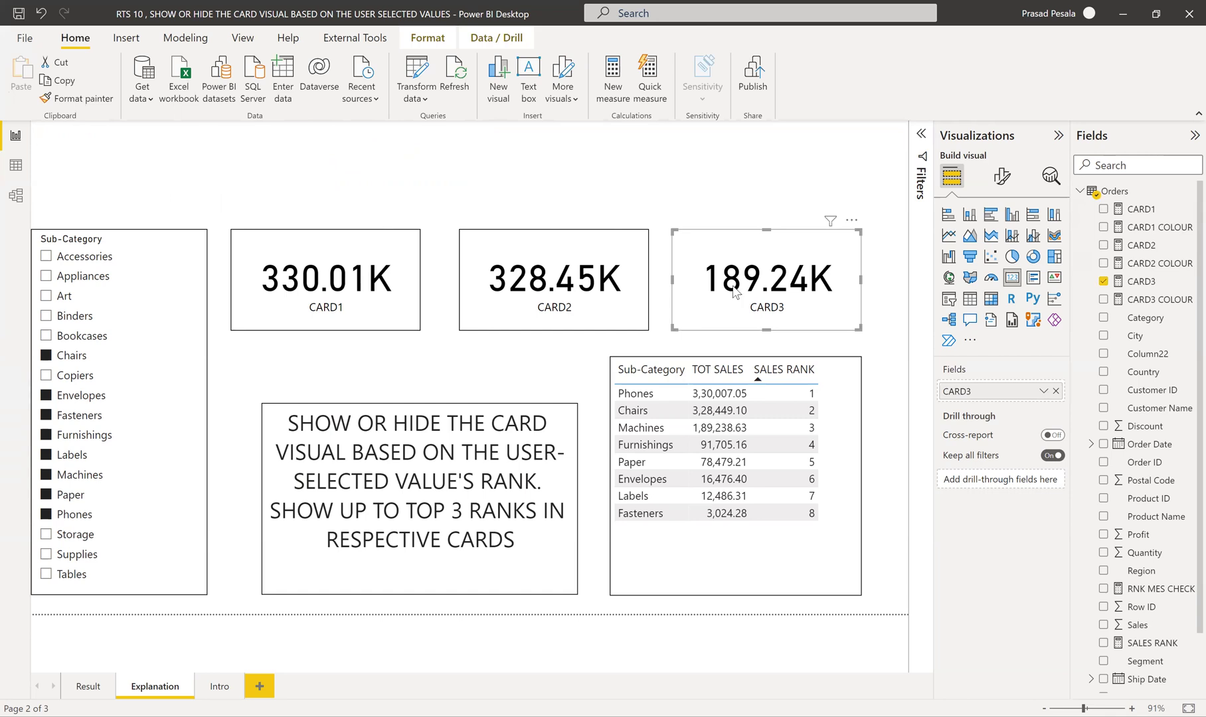
pyautogui.click(999, 182)
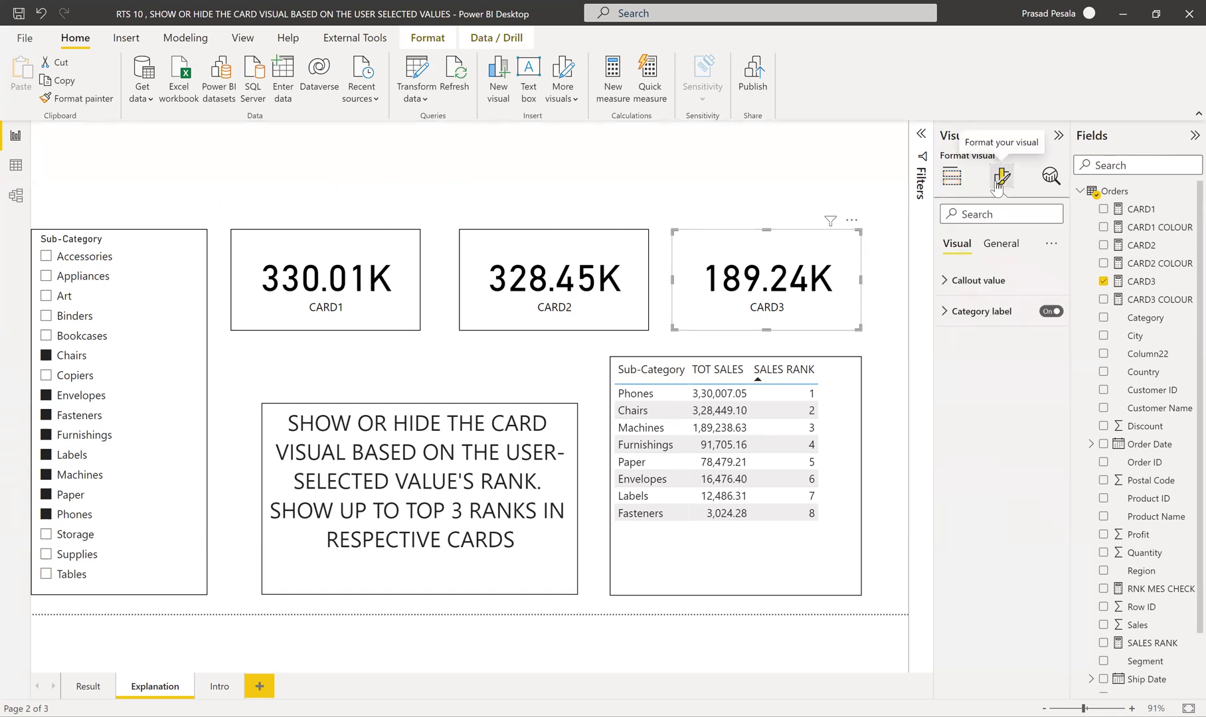
pyautogui.click(946, 284)
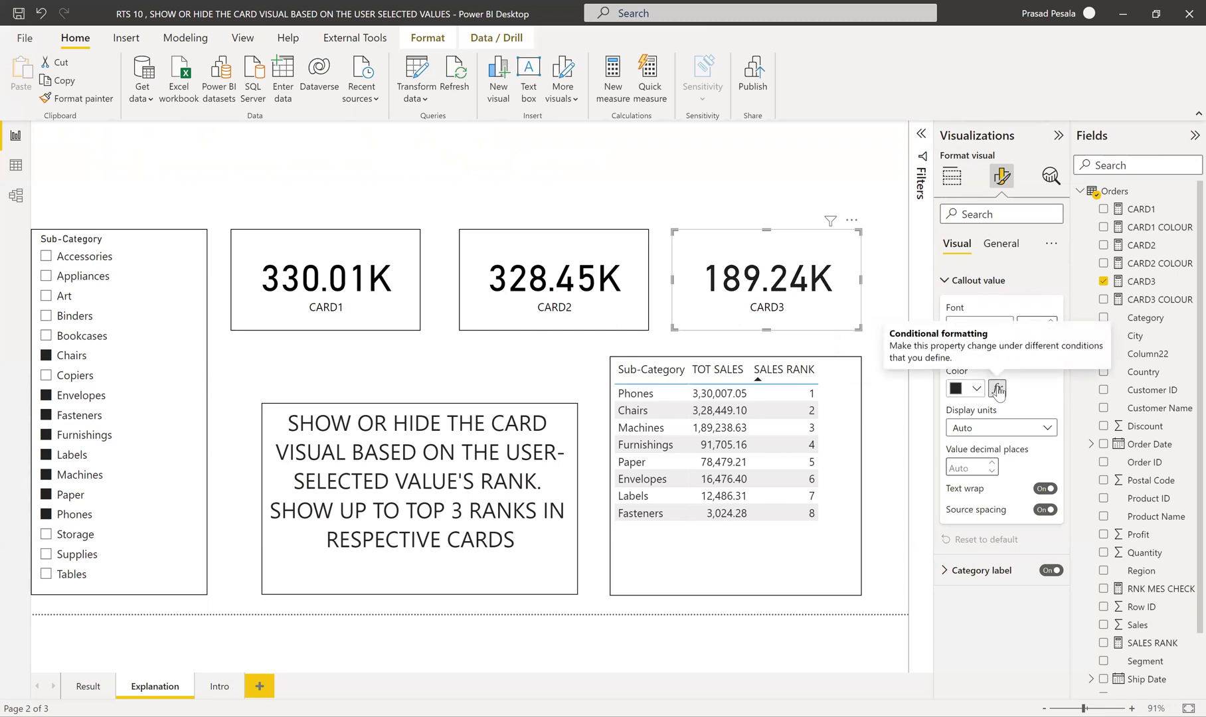
pyautogui.click(997, 389)
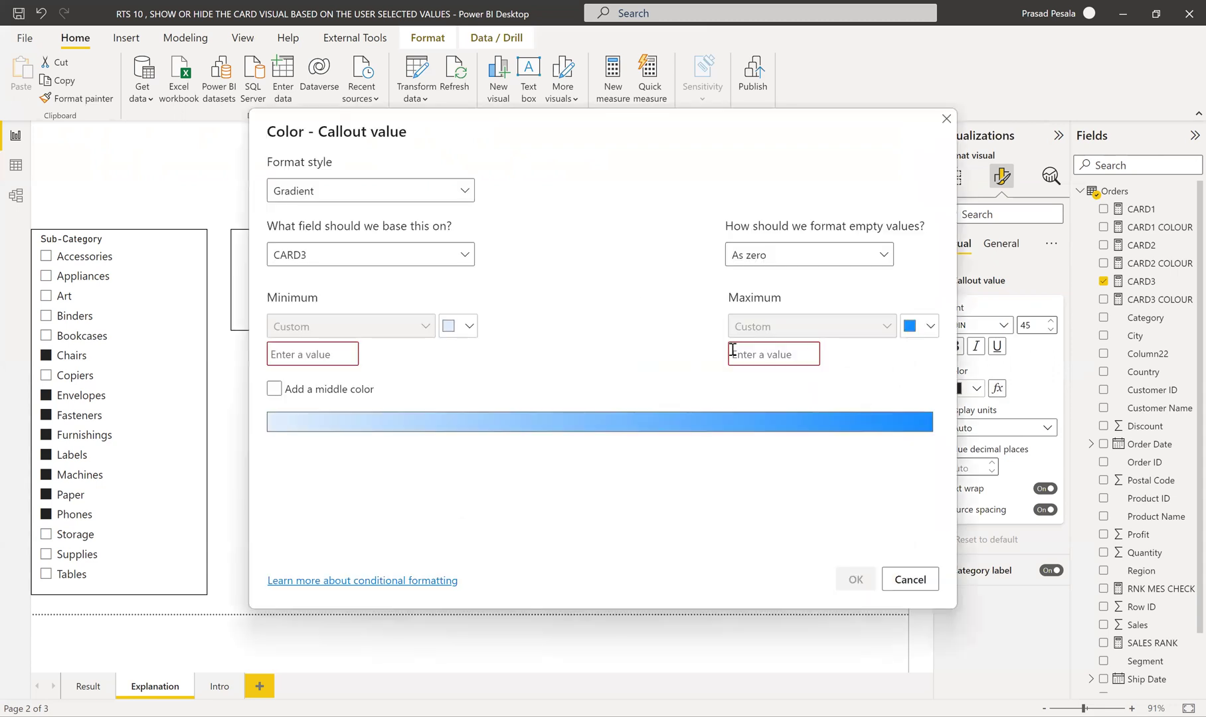
pyautogui.click(350, 197)
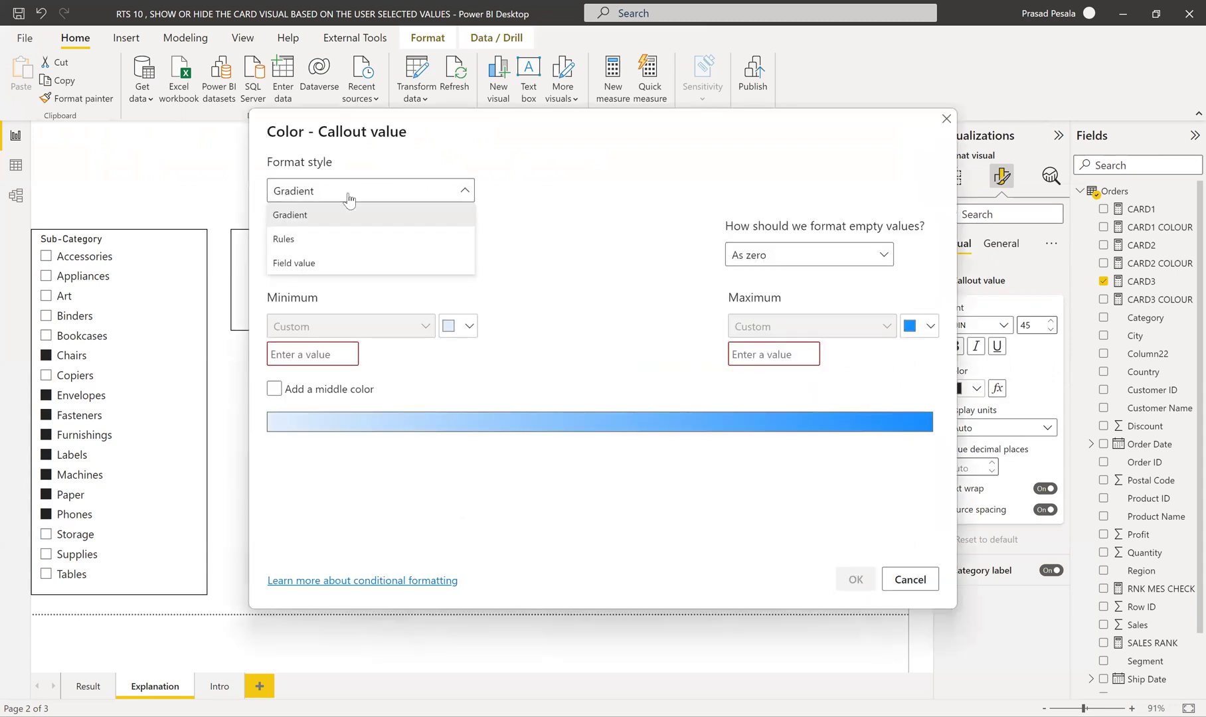
pyautogui.click(306, 263)
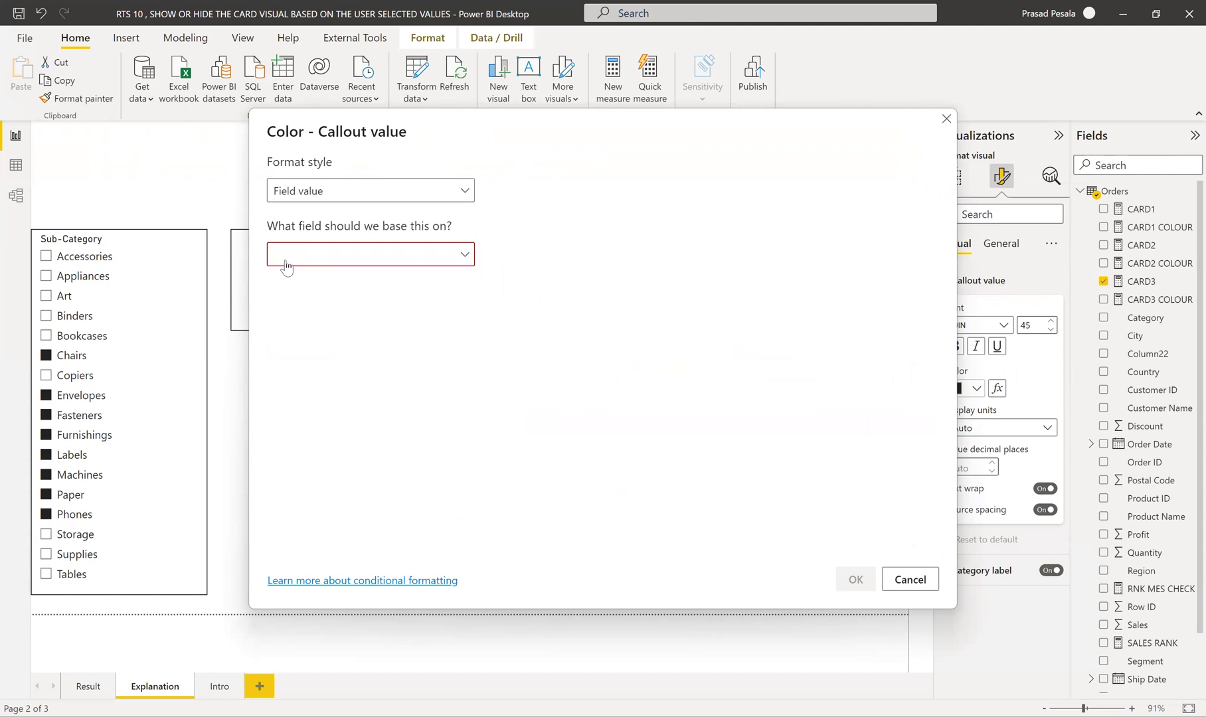
pyautogui.click(281, 258)
pyautogui.click(280, 308)
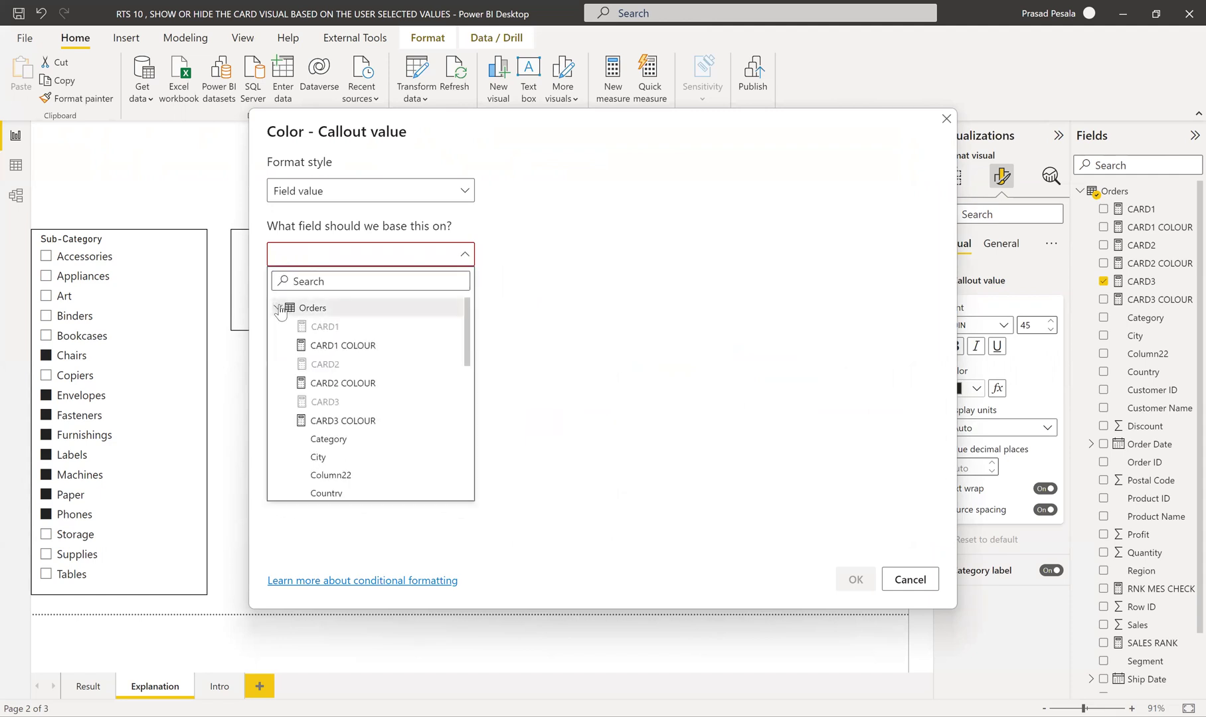
pyautogui.click(358, 422)
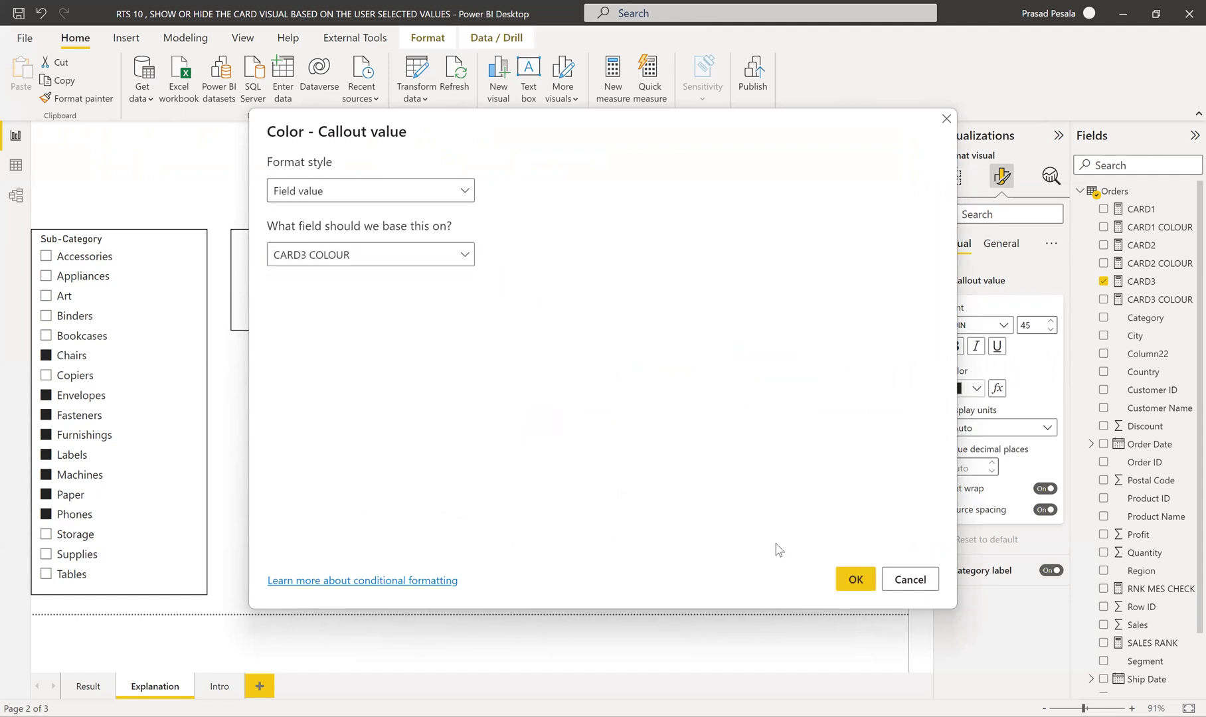
pyautogui.click(853, 579)
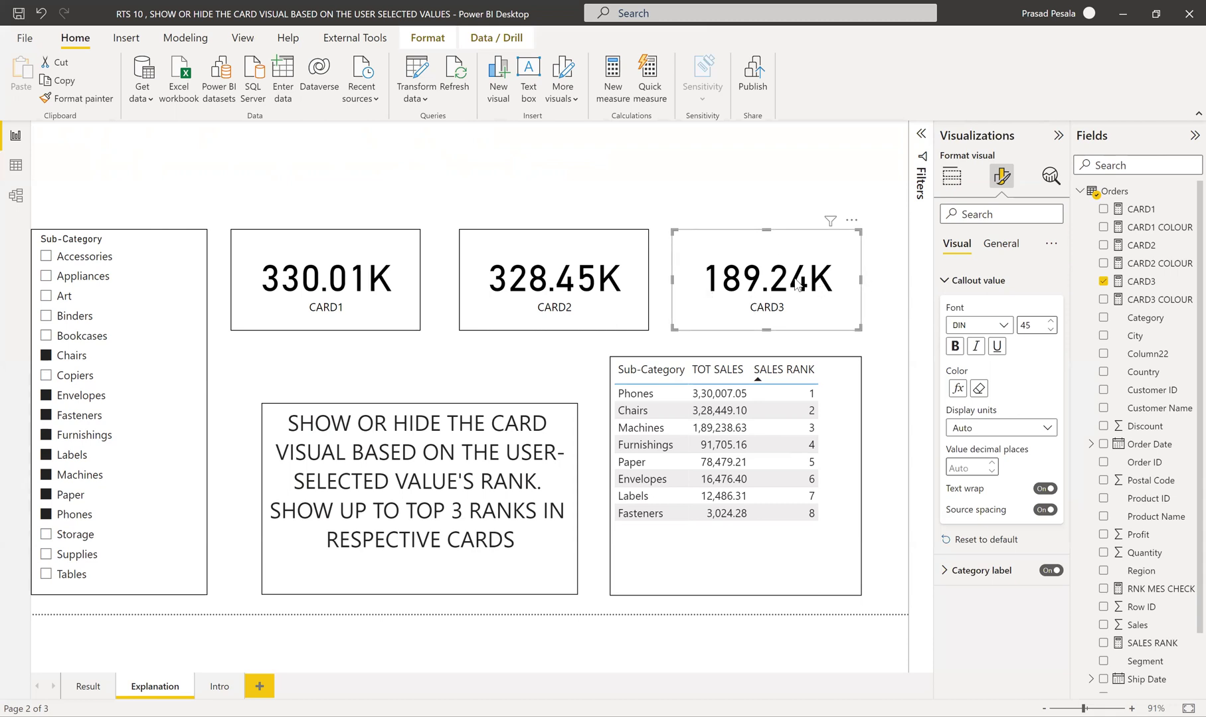
# - Review the category label colour formatting of the CARD3 card
pyautogui.click(950, 281)
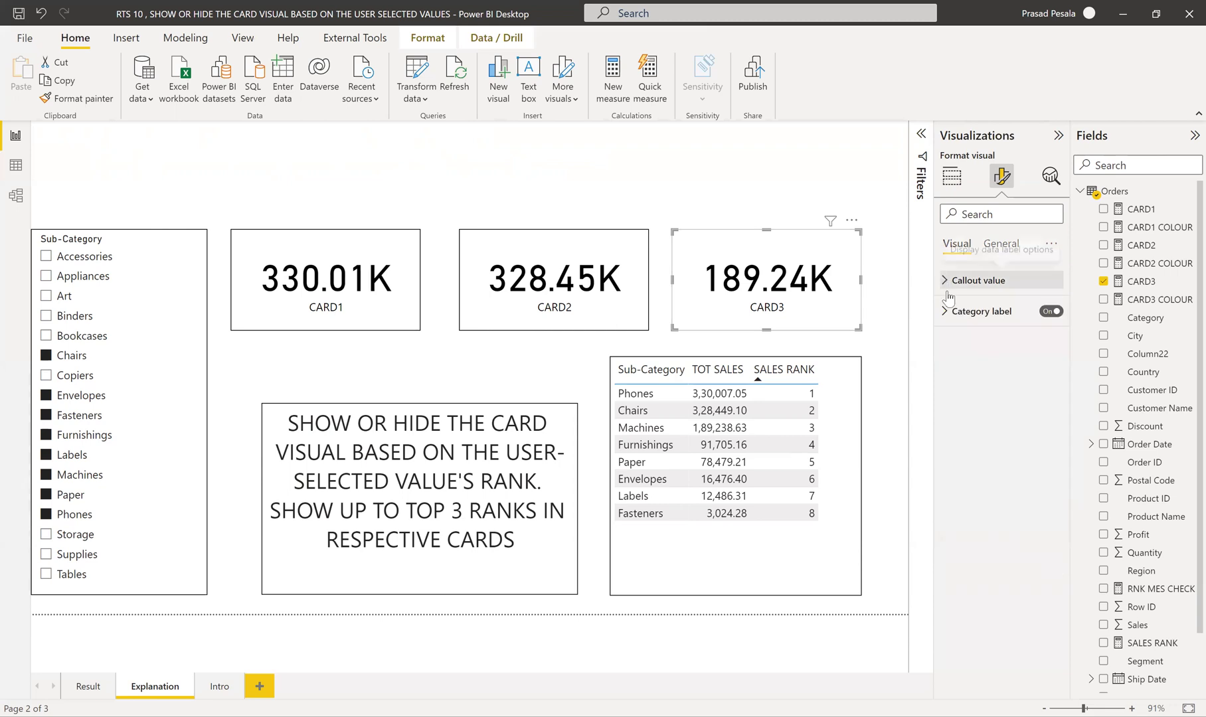
pyautogui.click(946, 318)
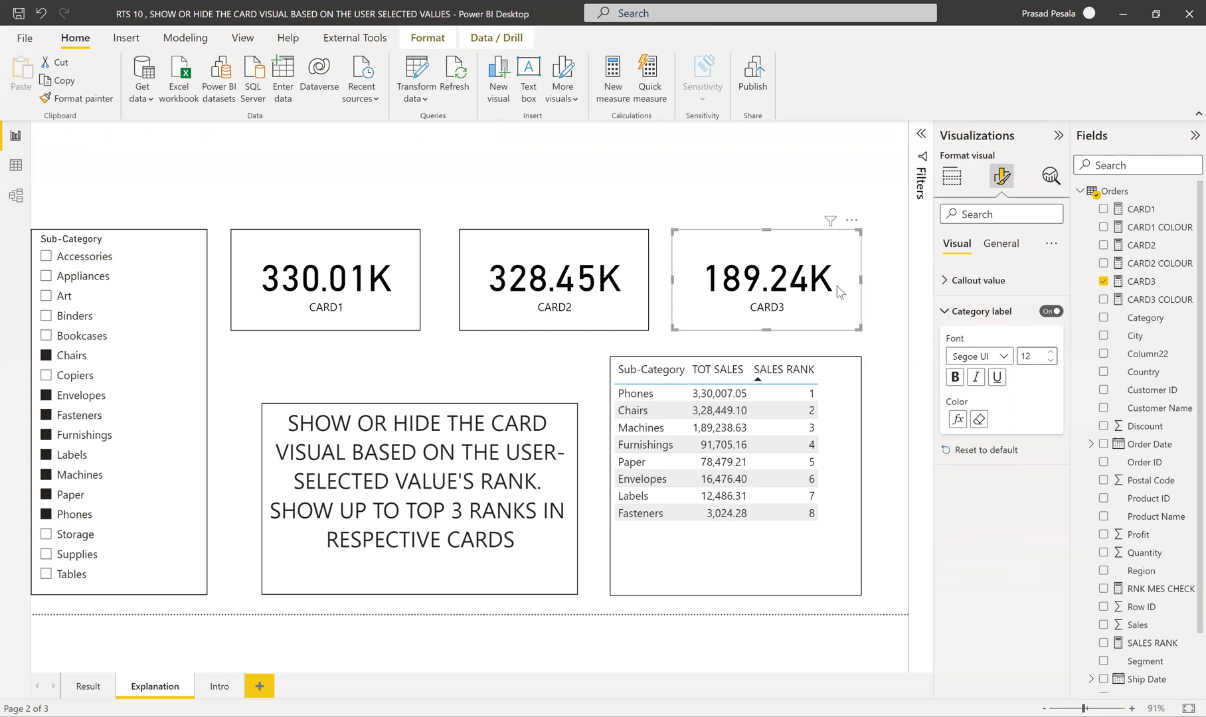
pyautogui.click(887, 348)
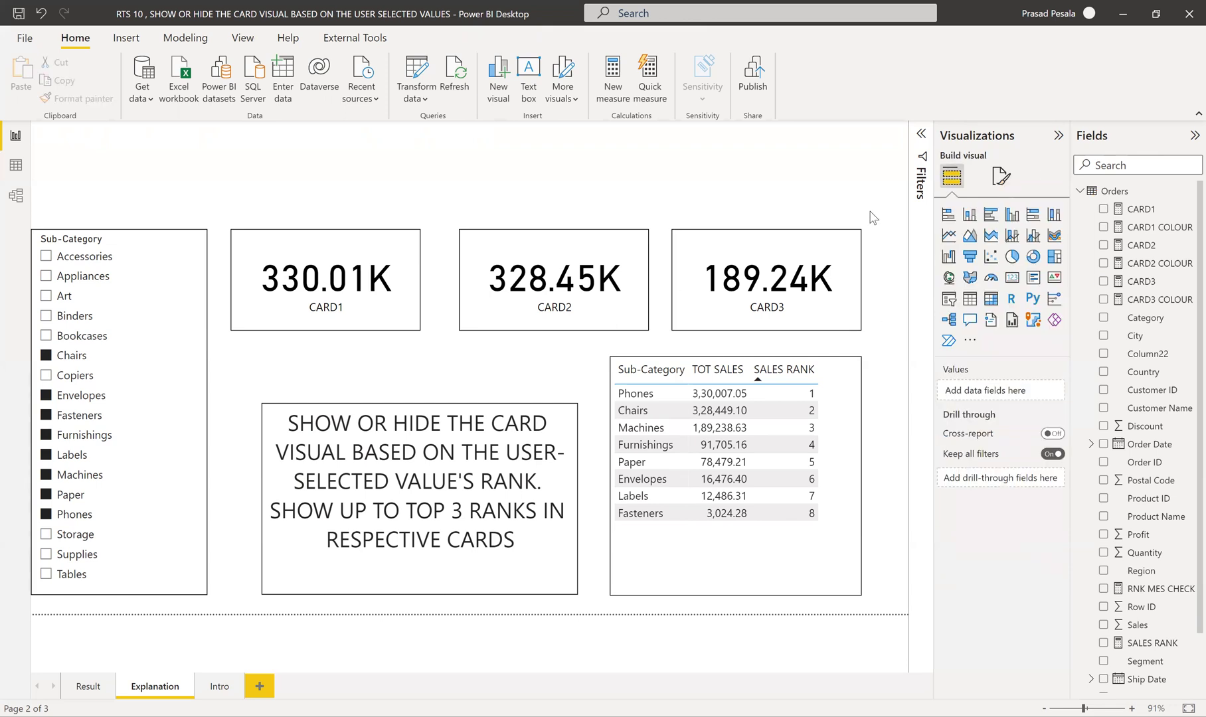
# - Review the visual border colour formatting in the CARD3 card's general effects settings, and deselect the card
pyautogui.click(852, 319)
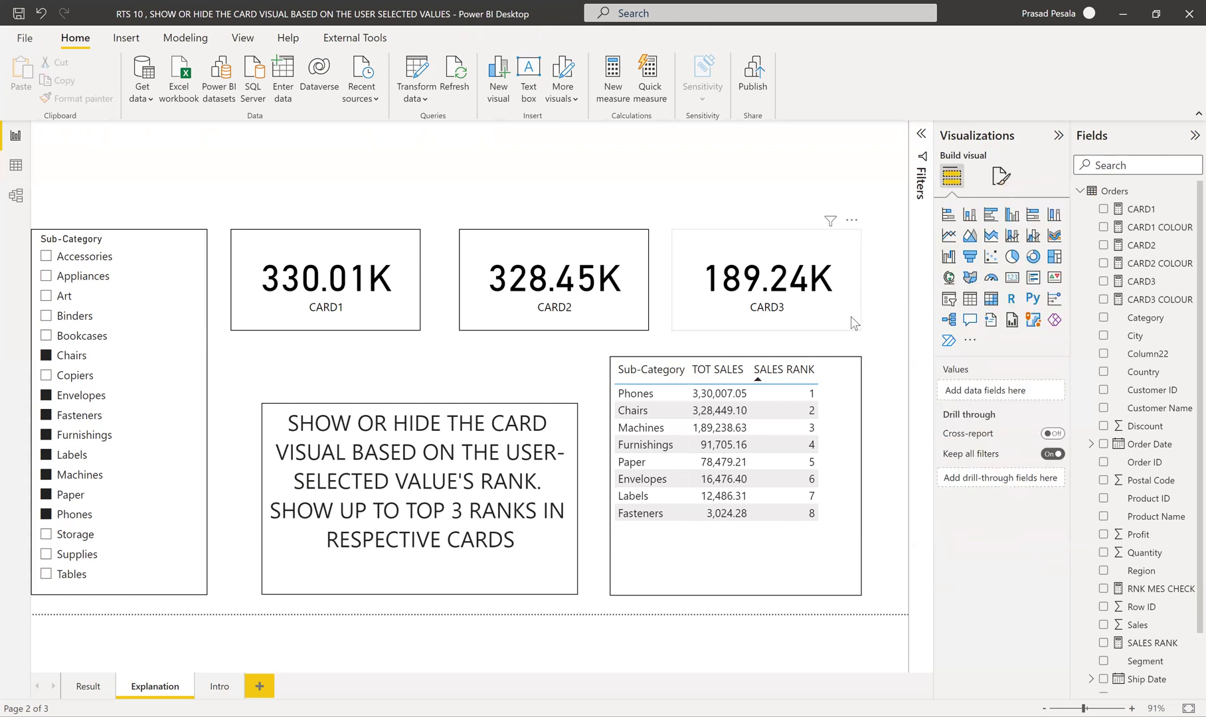
pyautogui.click(1002, 176)
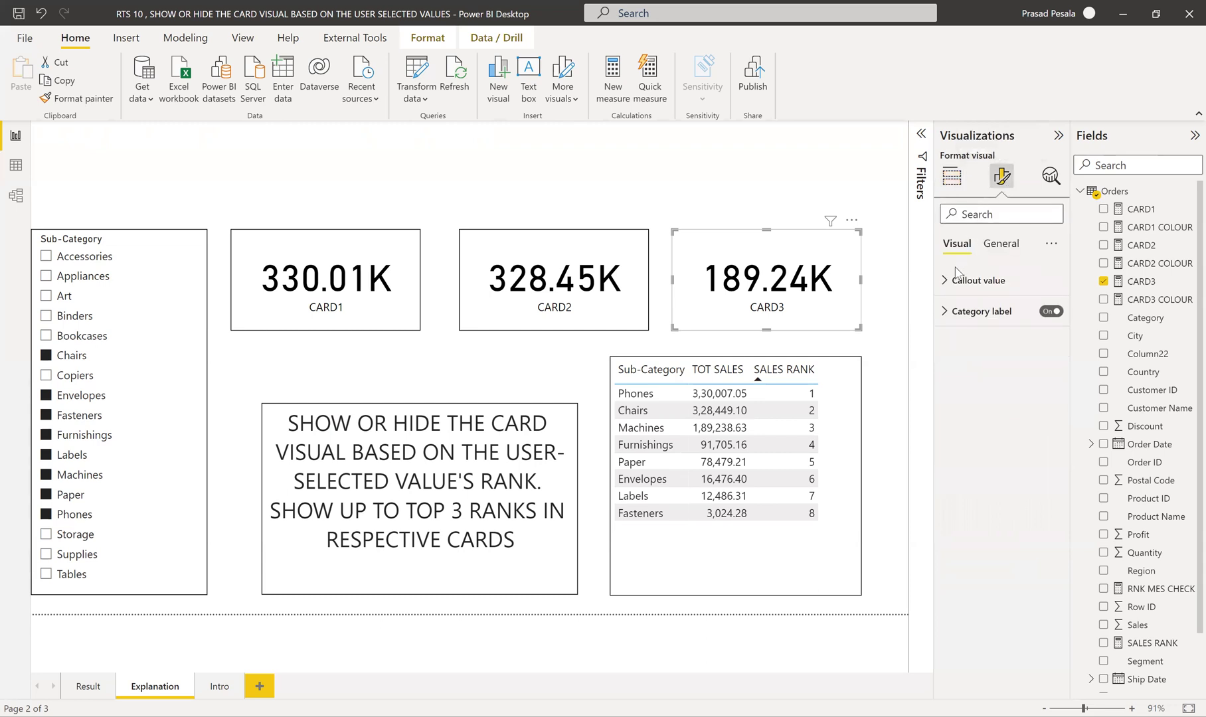
pyautogui.click(998, 251)
pyautogui.click(965, 342)
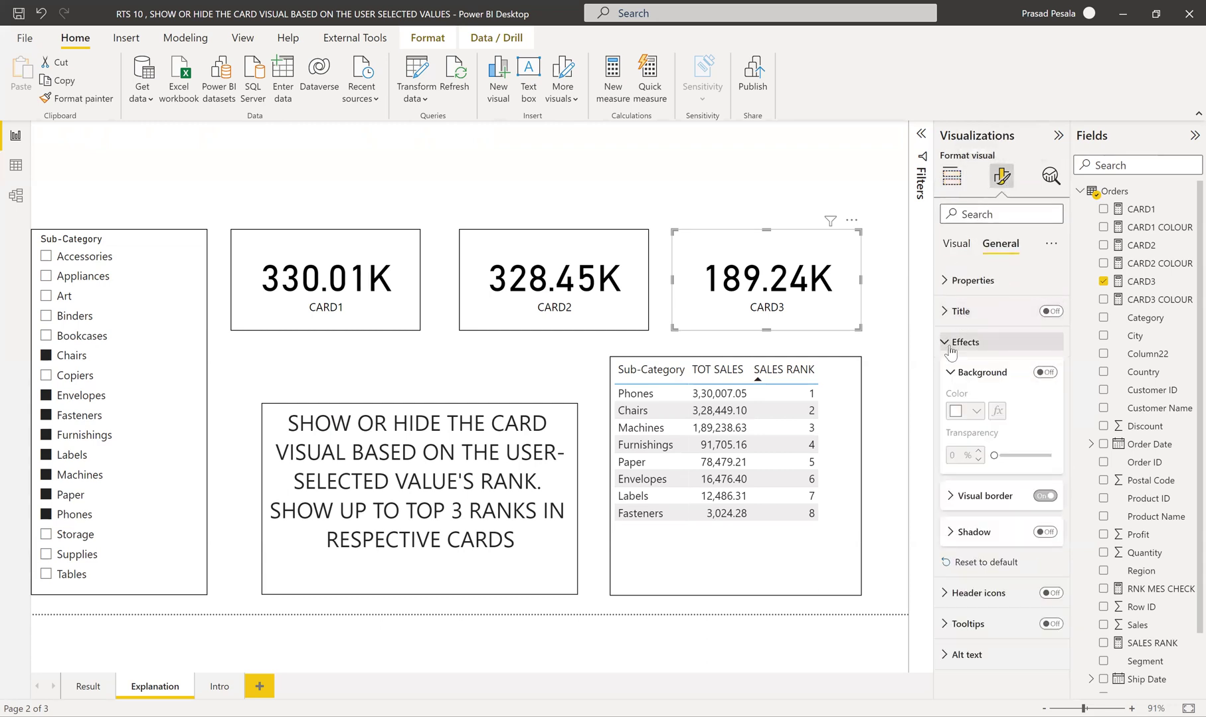
pyautogui.click(955, 498)
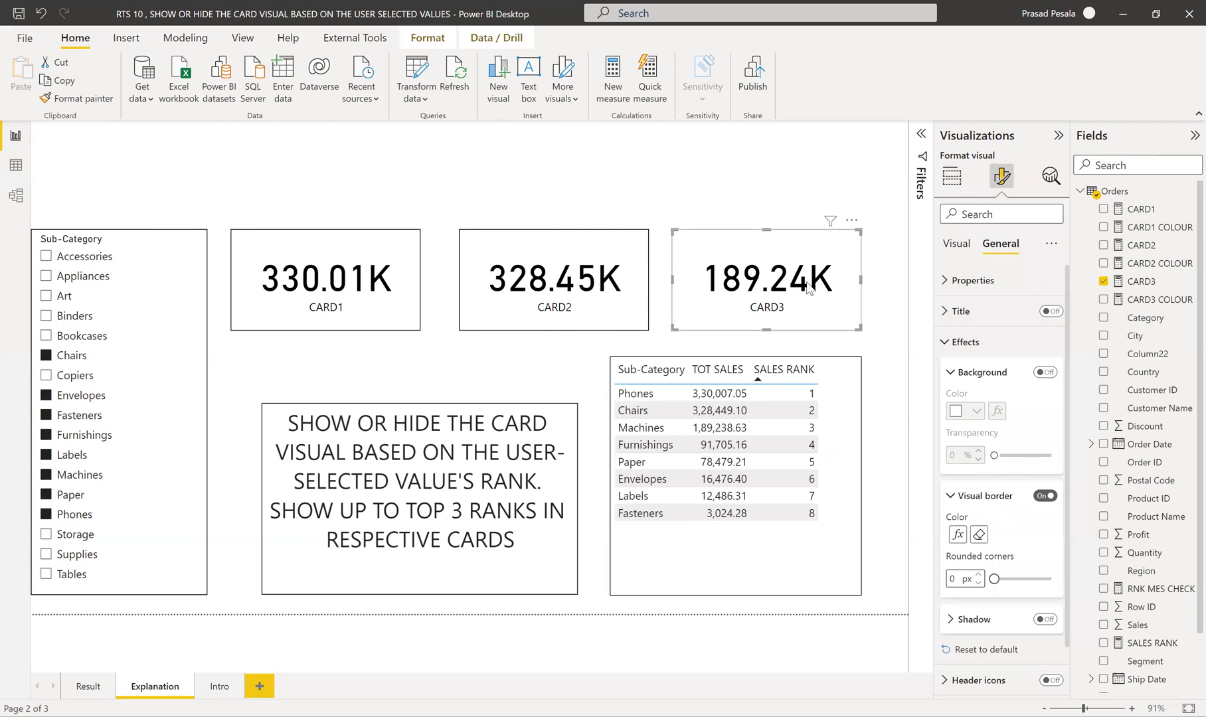
pyautogui.click(759, 314)
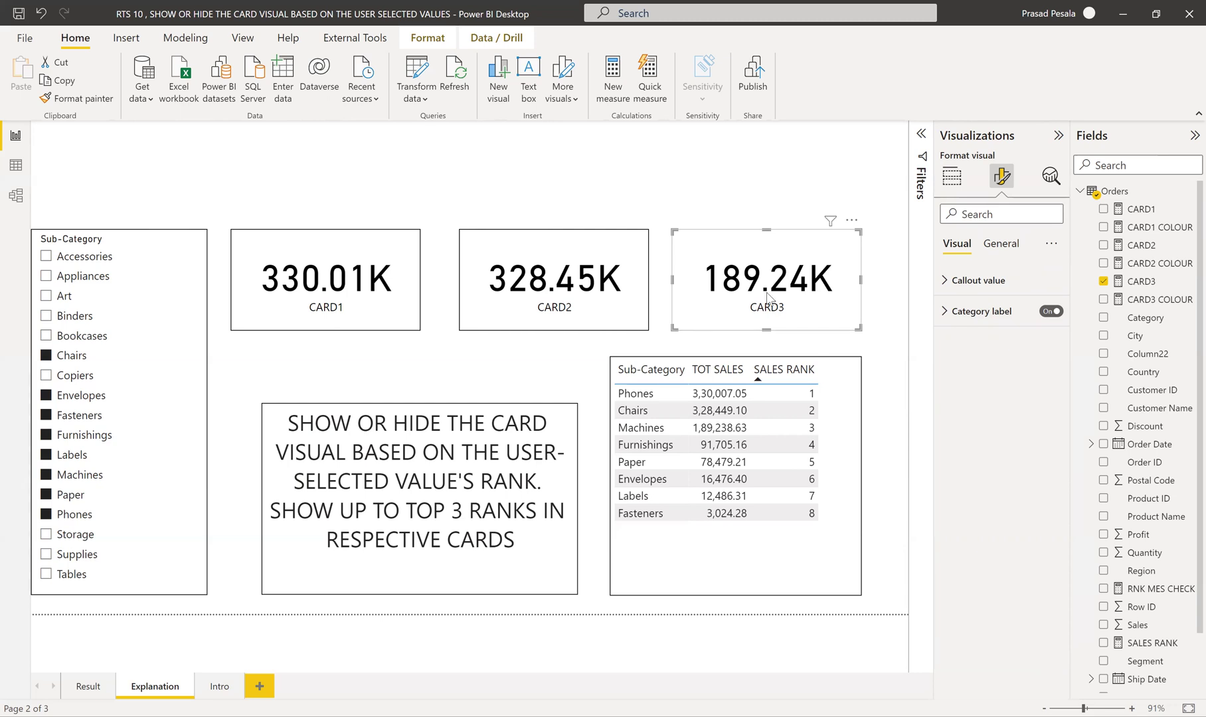
pyautogui.click(889, 325)
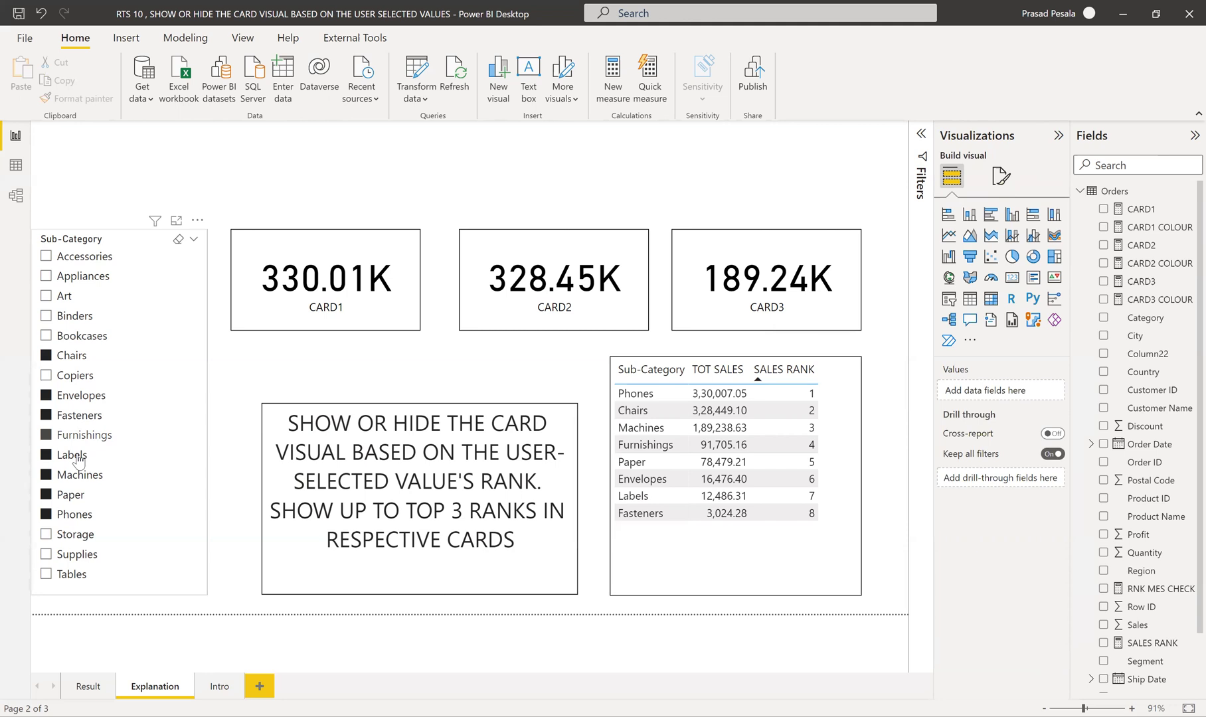
# - Filter the report to only the Labels and Furnishings sub-categories to test the card visibility
pyautogui.click(46, 456)
pyautogui.click(46, 456)
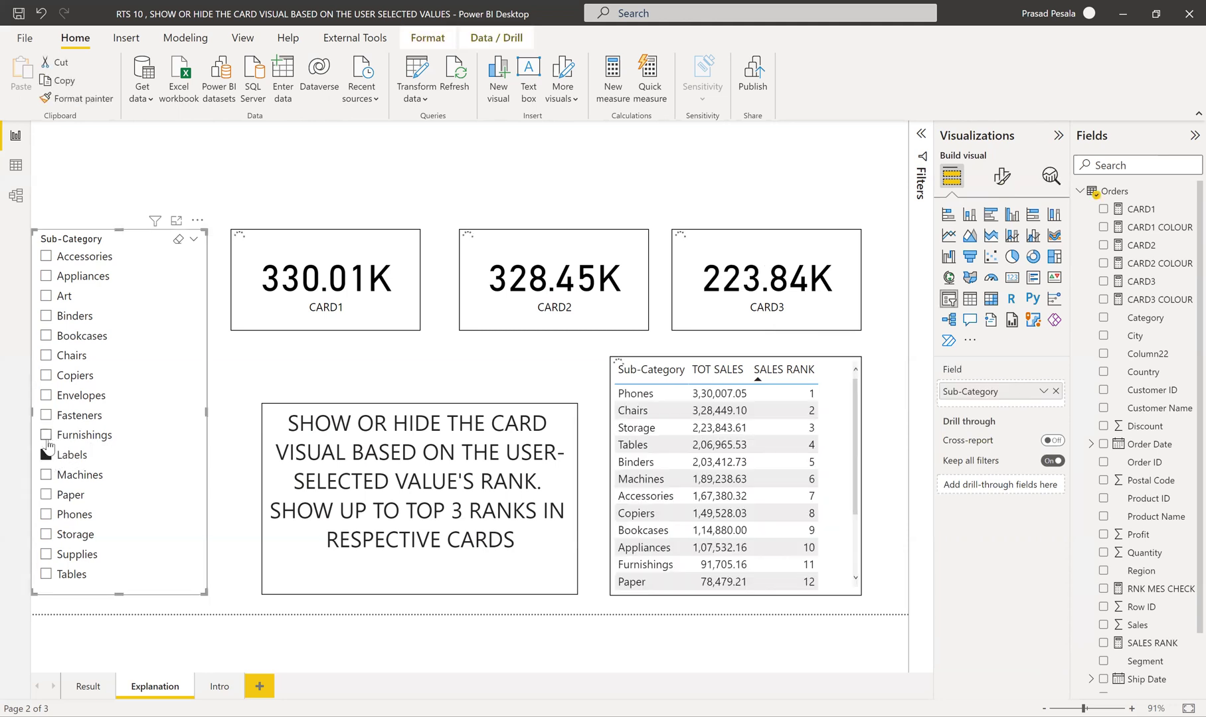
pyautogui.keyDown('ctrl'); pyautogui.click(137, 436); pyautogui.keyUp('ctrl')
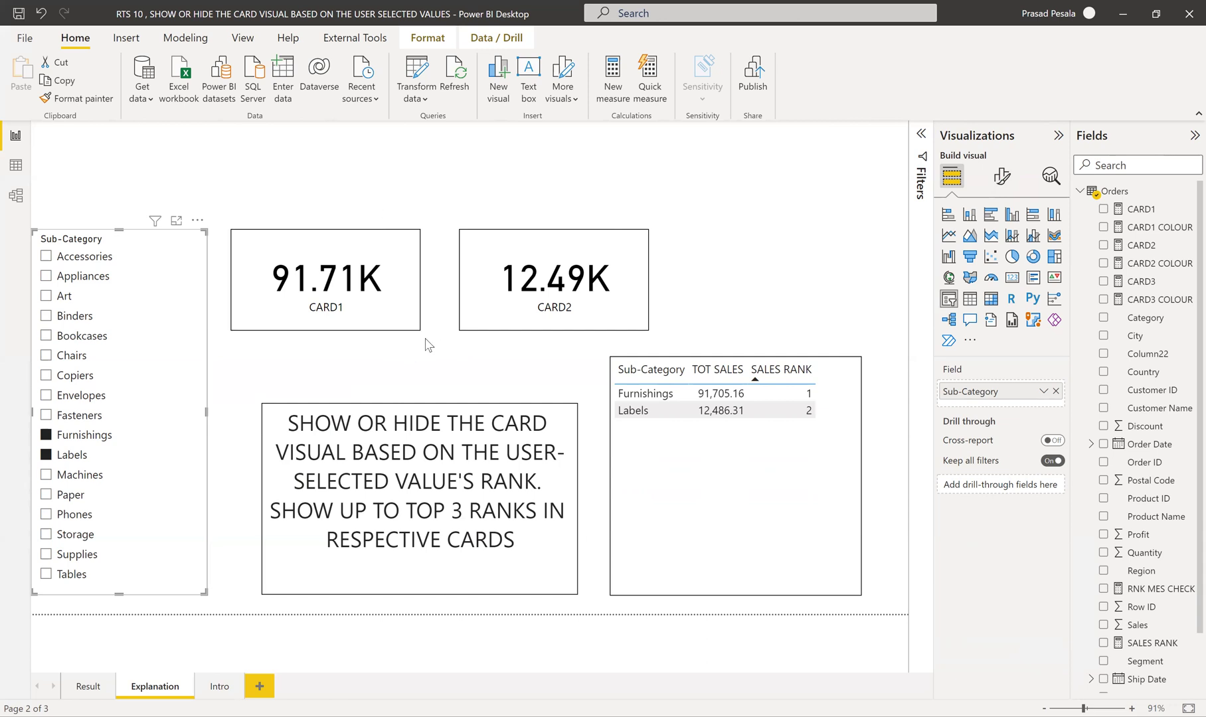
pyautogui.click(424, 364)
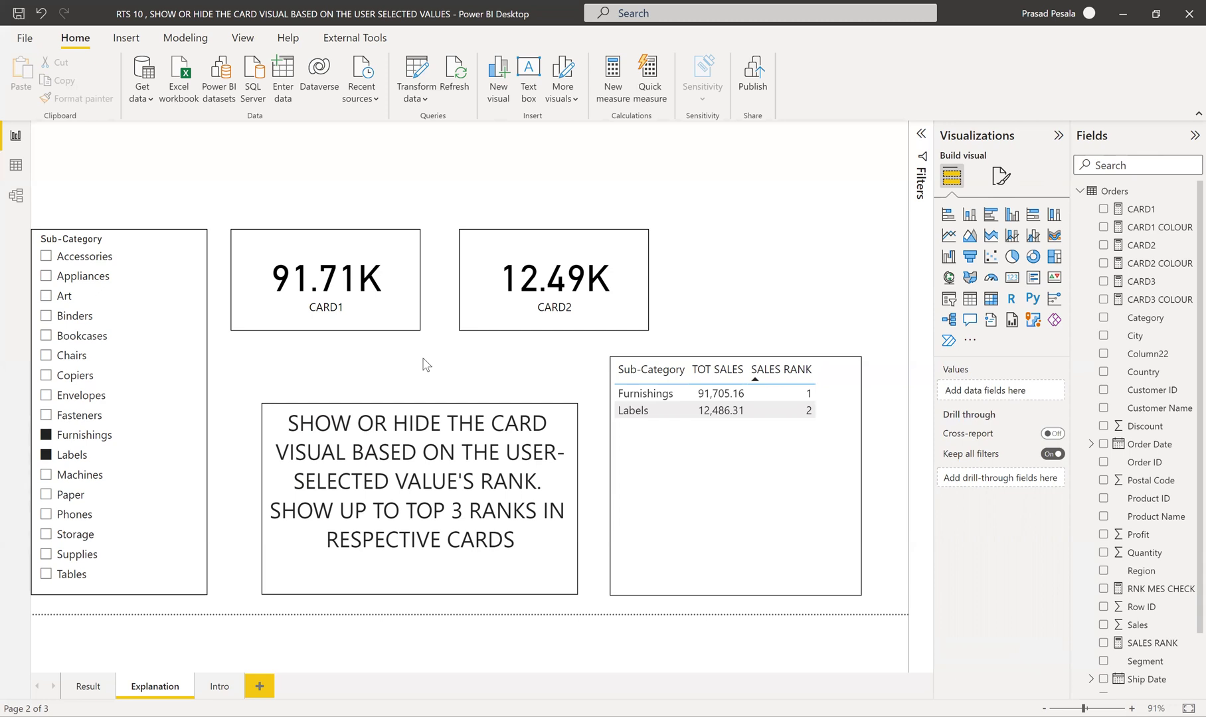
# - Clear the Sub-Category slicer selection and duplicate the Explanation page
pyautogui.click(57, 444)
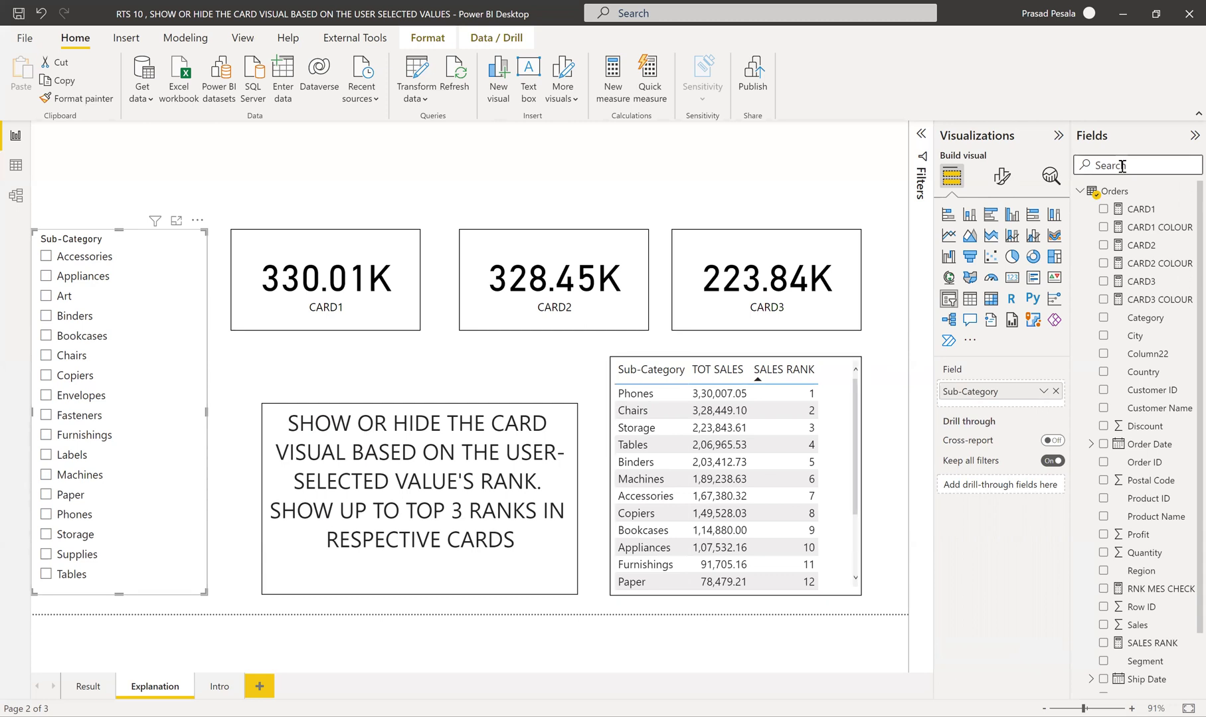
pyautogui.click(1136, 211)
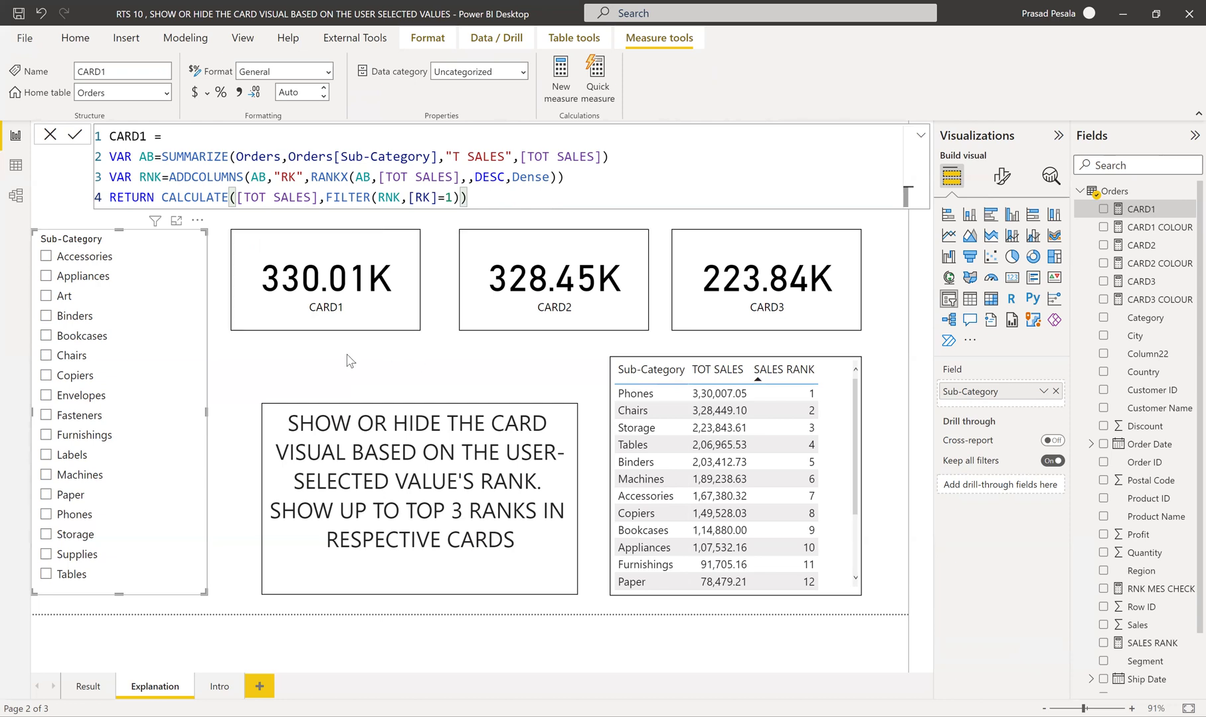
pyautogui.rightClick(172, 691)
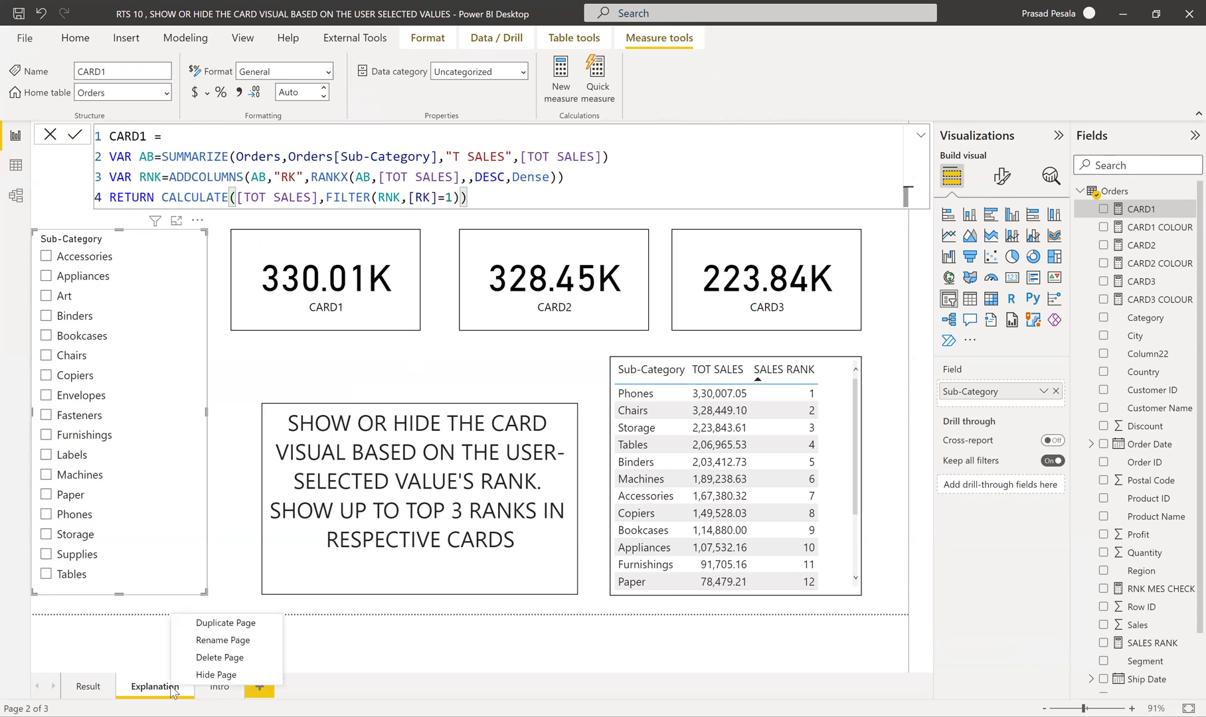
pyautogui.click(220, 624)
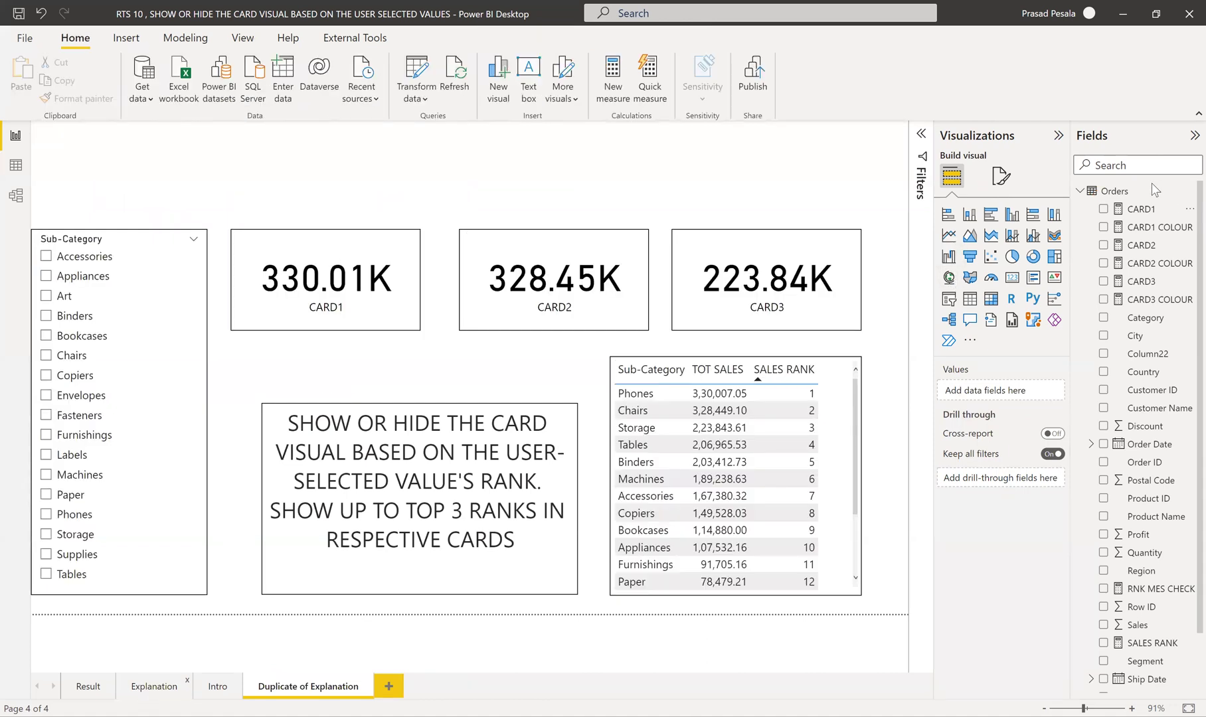
# - Open the CARD1 measure on the duplicated page and copy its entire formula
pyautogui.rightClick(1140, 211)
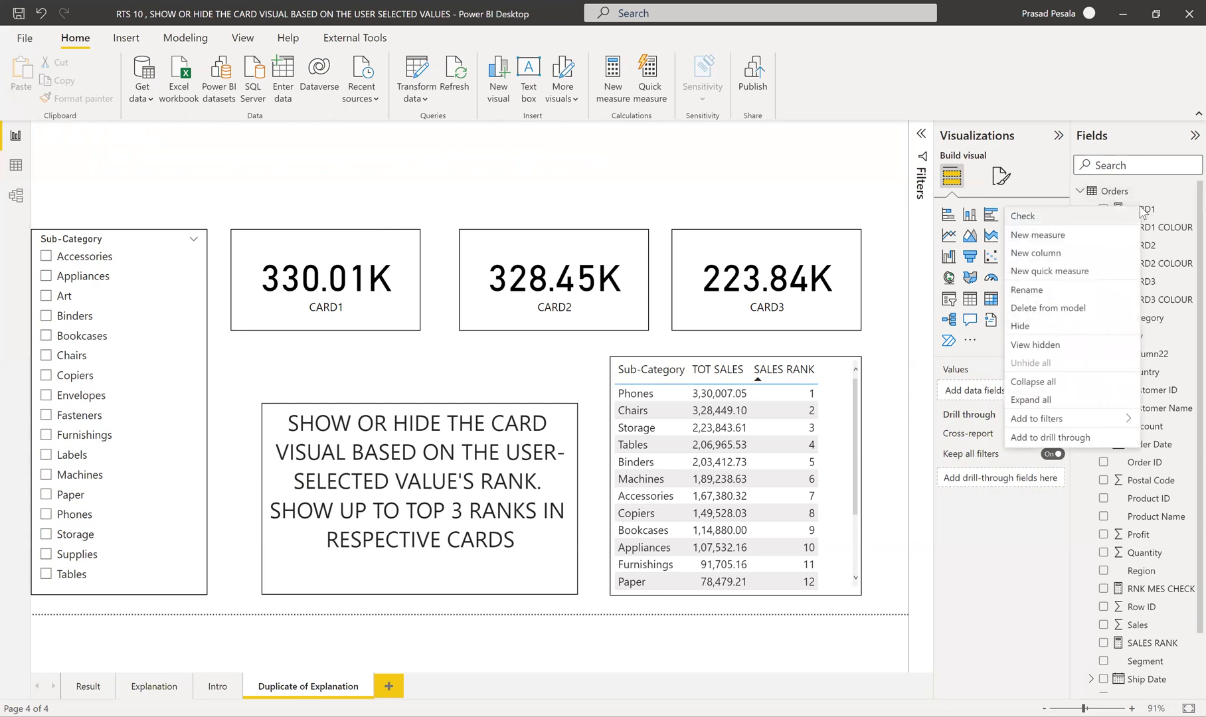
pyautogui.click(1147, 211)
pyautogui.click(1143, 210)
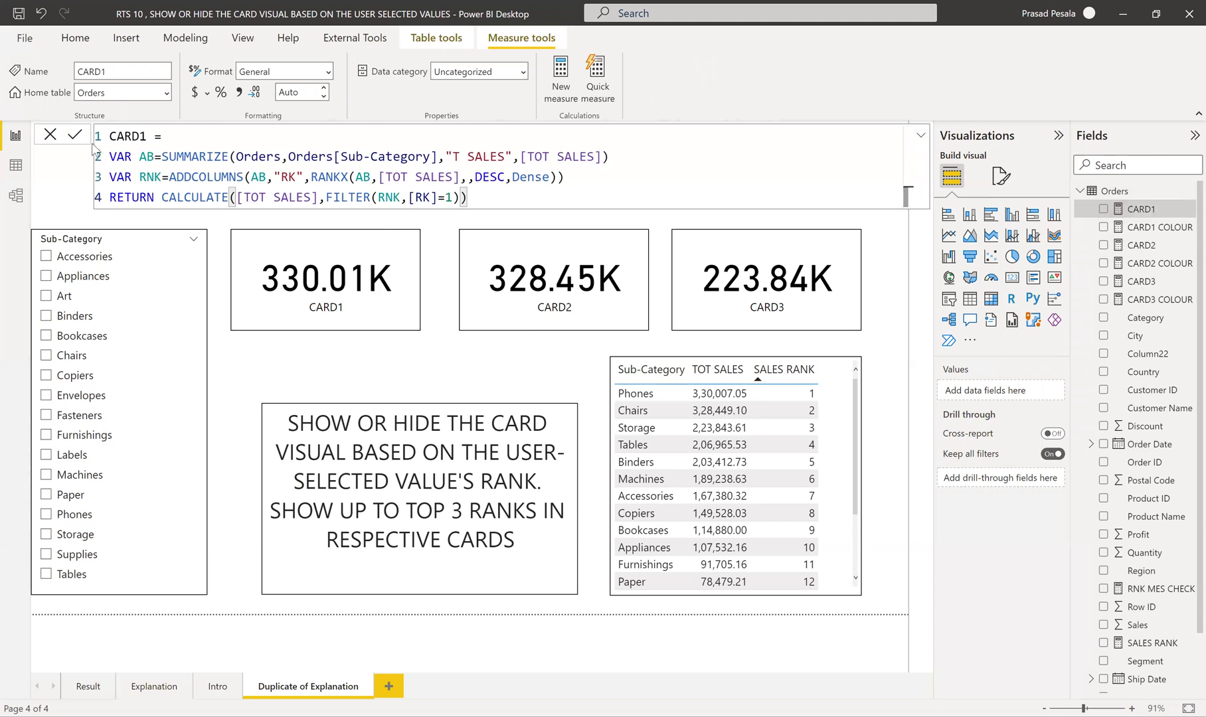
pyautogui.moveTo(473, 198); pyautogui.dragTo(104, 141)
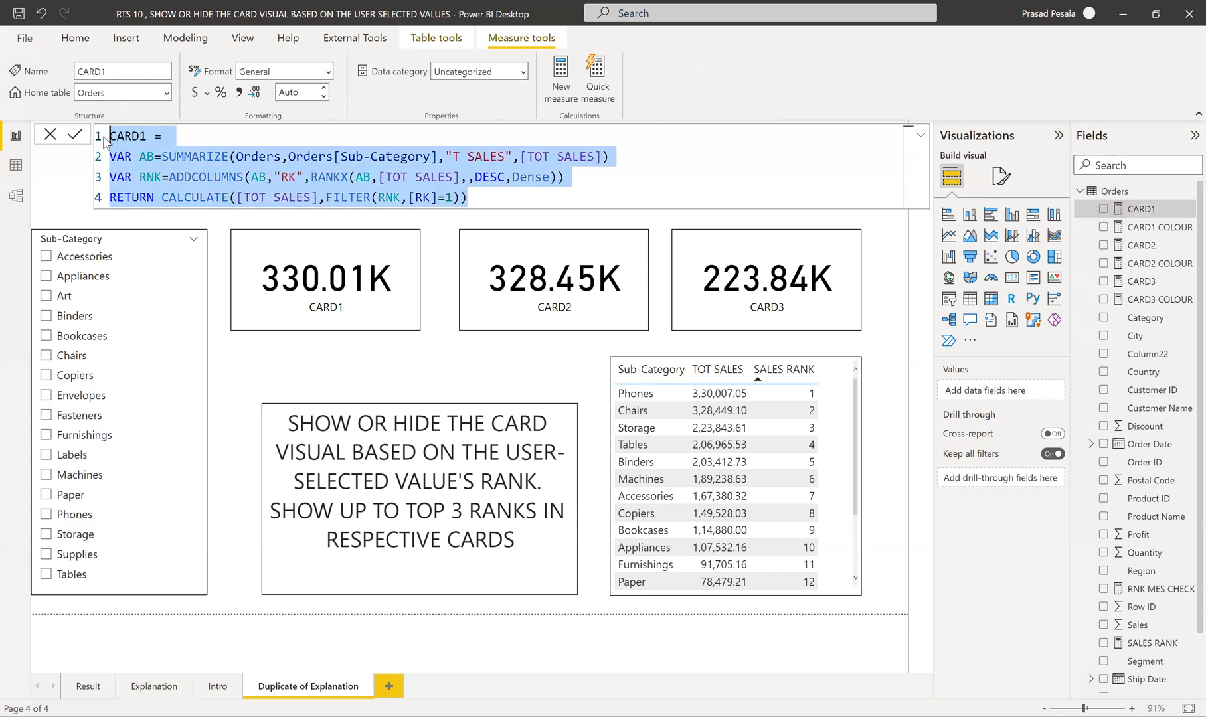
pyautogui.click(503, 199)
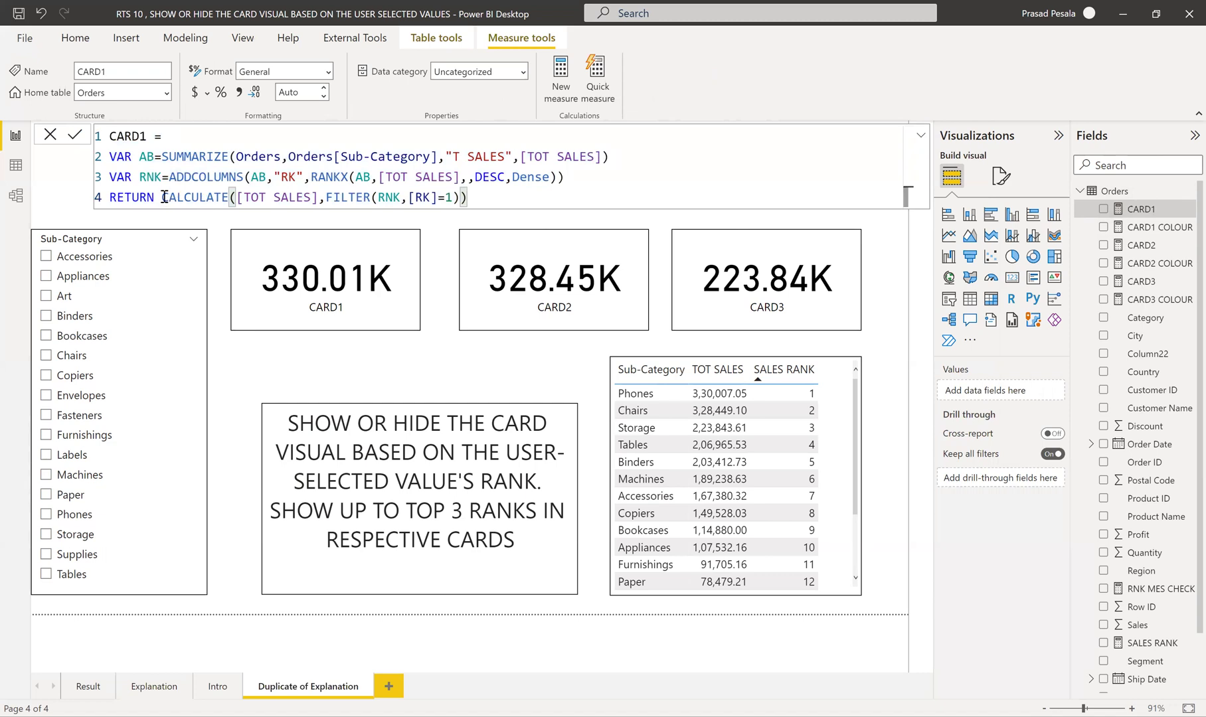
pyautogui.moveTo(476, 200); pyautogui.dragTo(98, 145)
pyautogui.hotkey('ctrl', 'c')
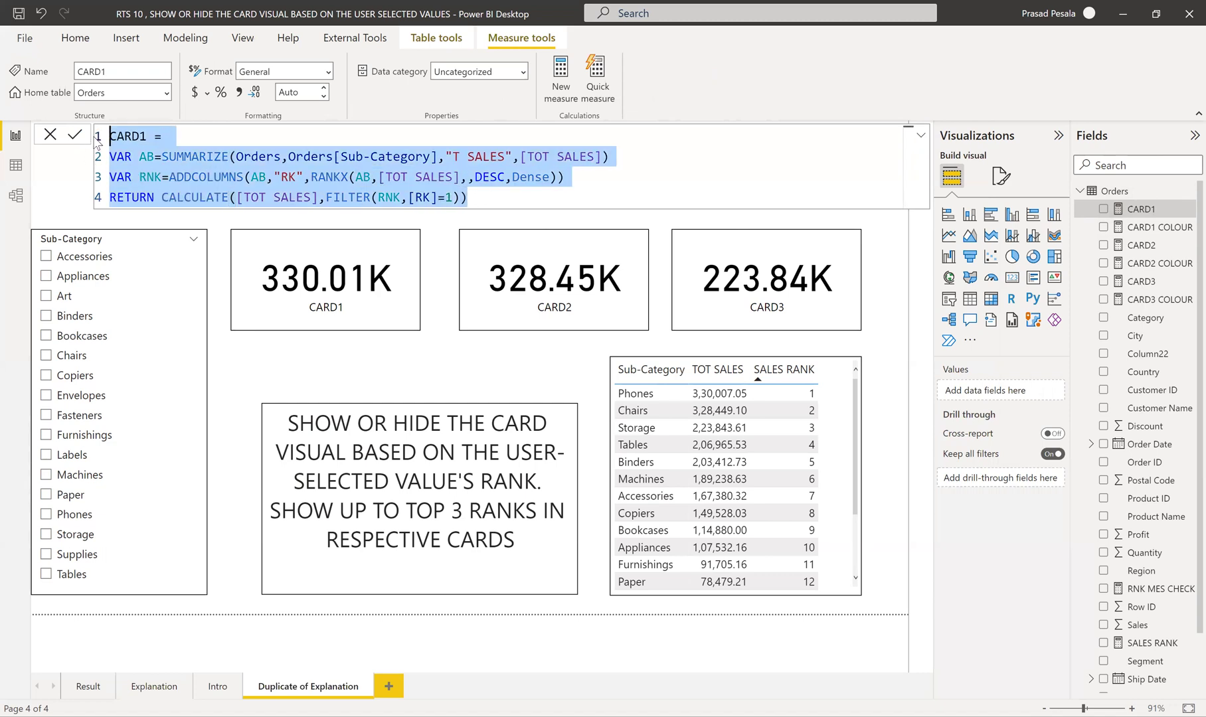
# - Create a new measure from the copied CARD1 formula and name it CARD1a
pyautogui.rightClick(1131, 211)
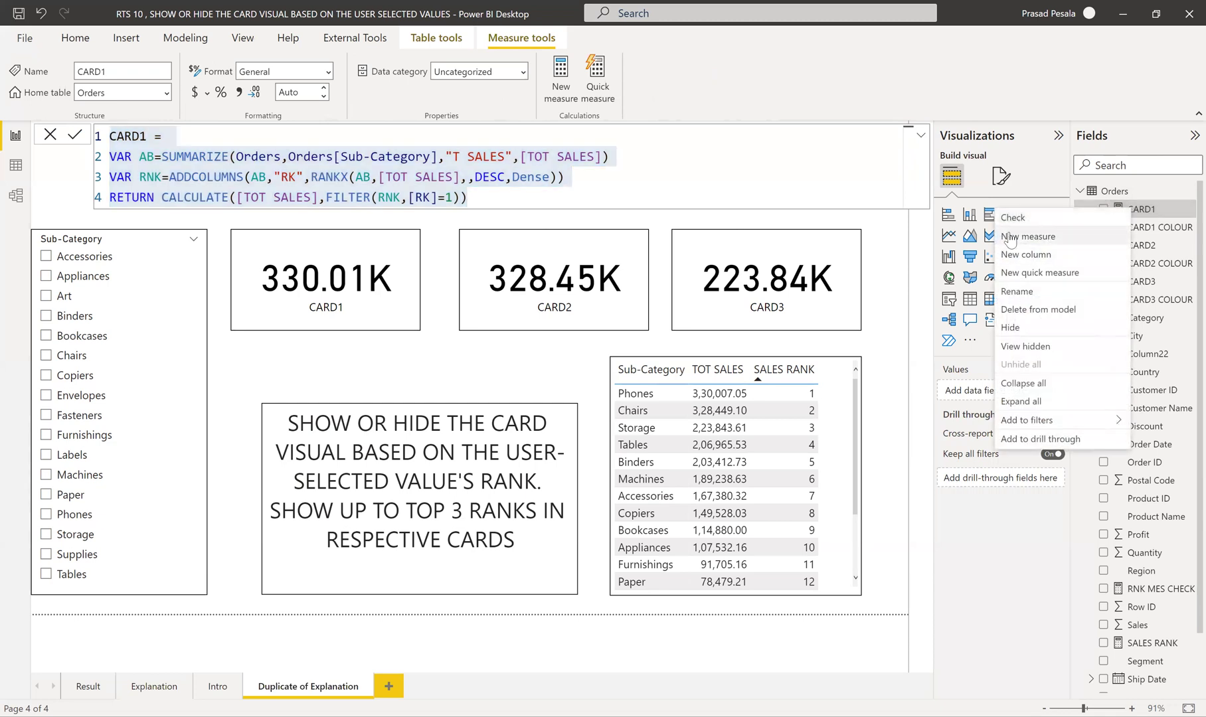
pyautogui.press('Escape')
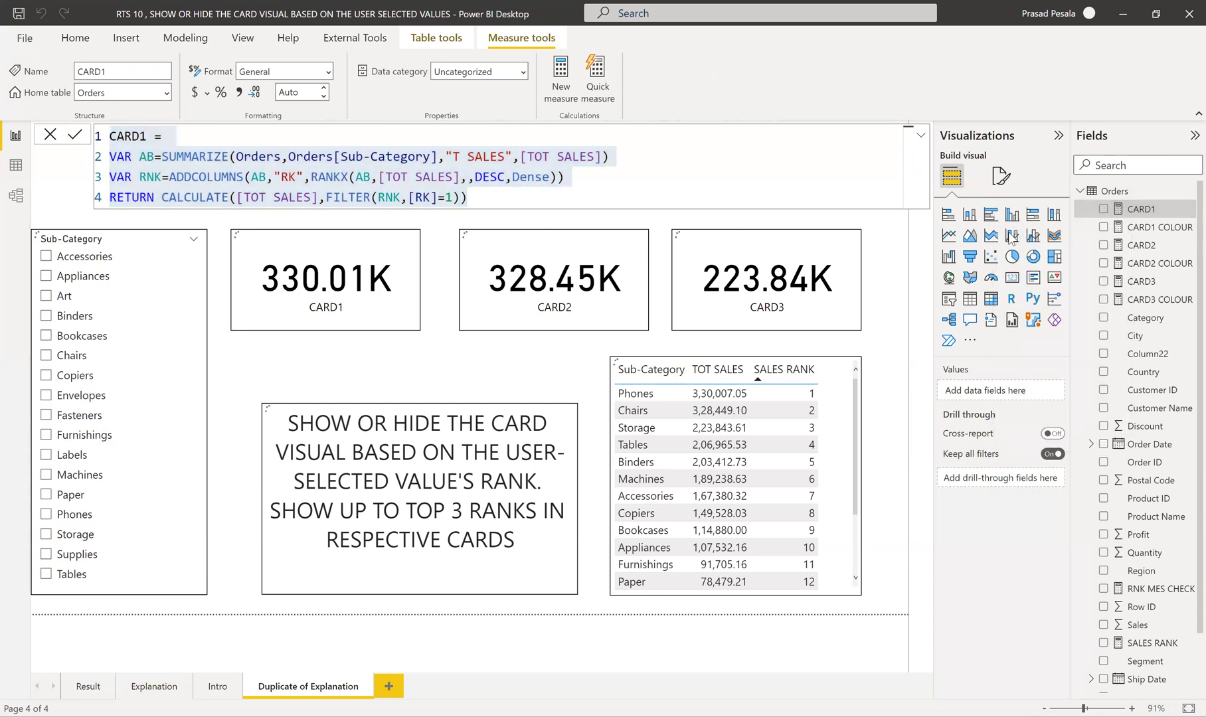
pyautogui.click(561, 73)
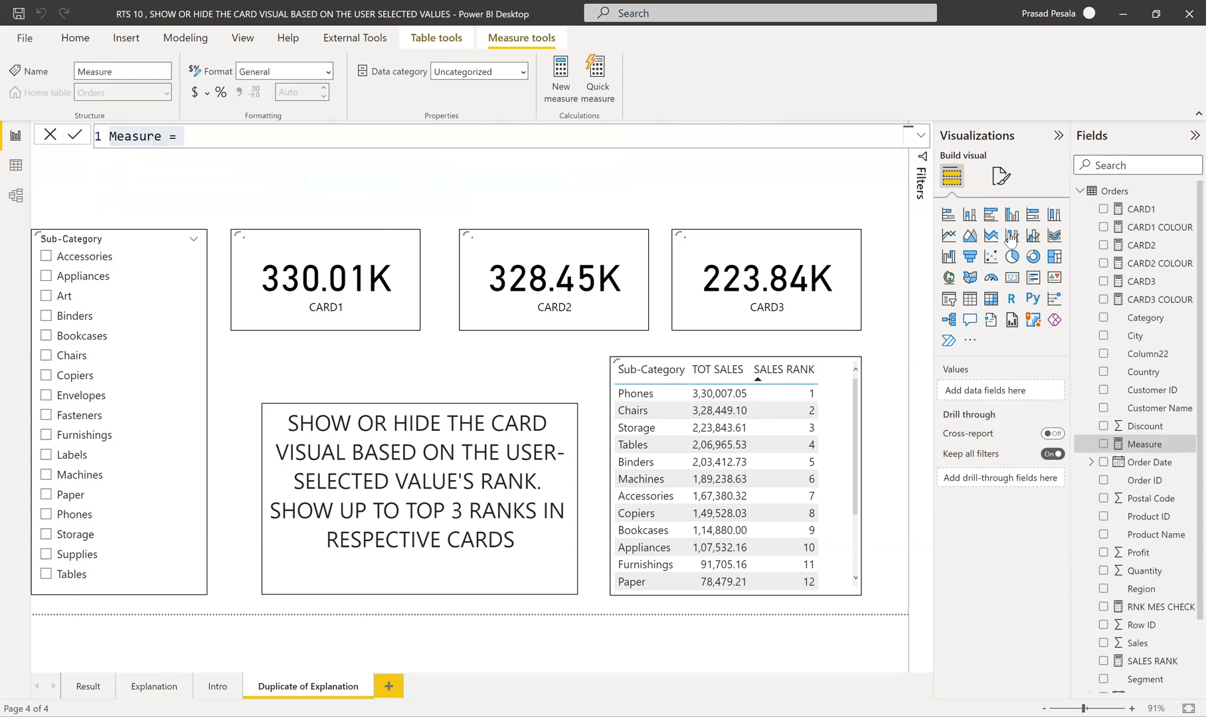
pyautogui.click(205, 135)
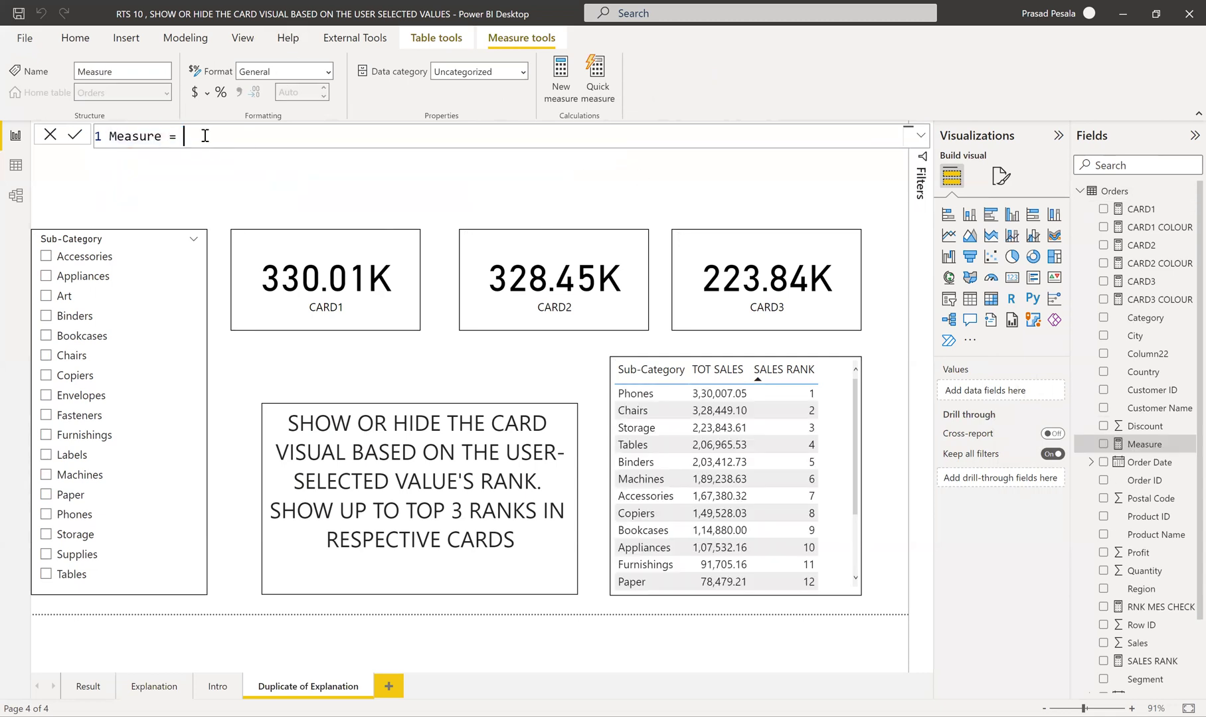
pyautogui.hotkey('ctrl', 'v')
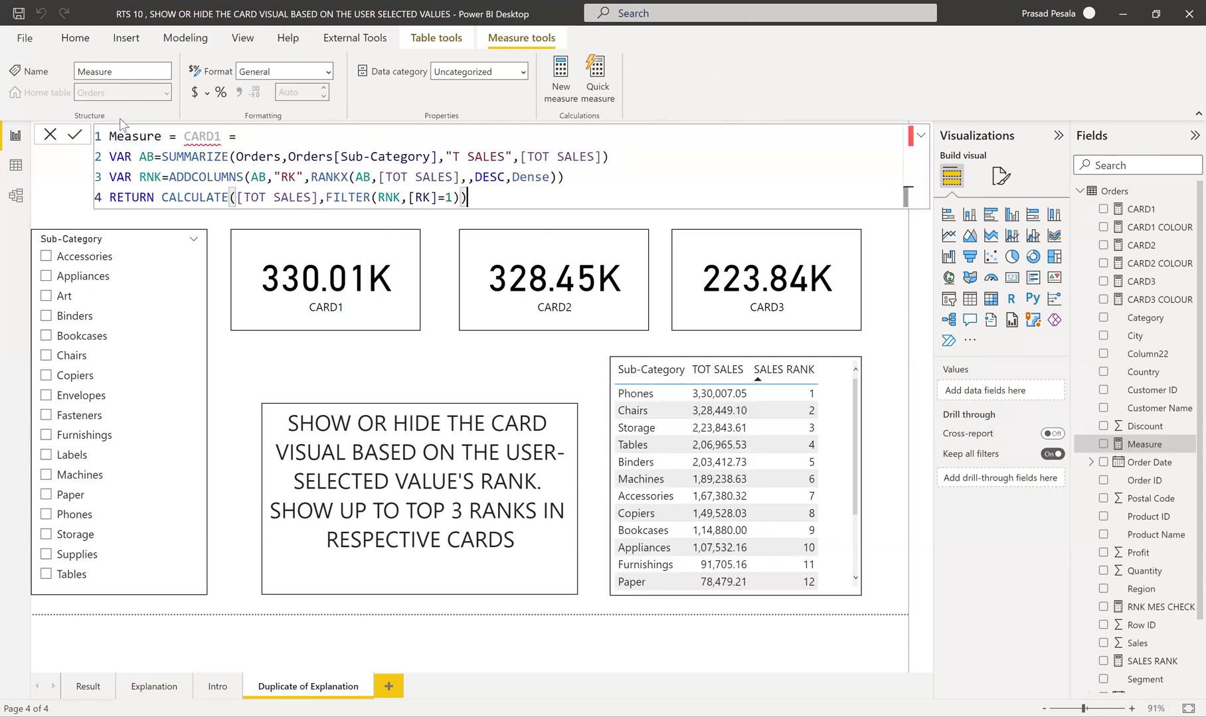
pyautogui.click(180, 136)
pyautogui.hotkey('shift', 'Home')
pyautogui.press('BackSpace')
pyautogui.click(155, 136)
pyautogui.write('a')
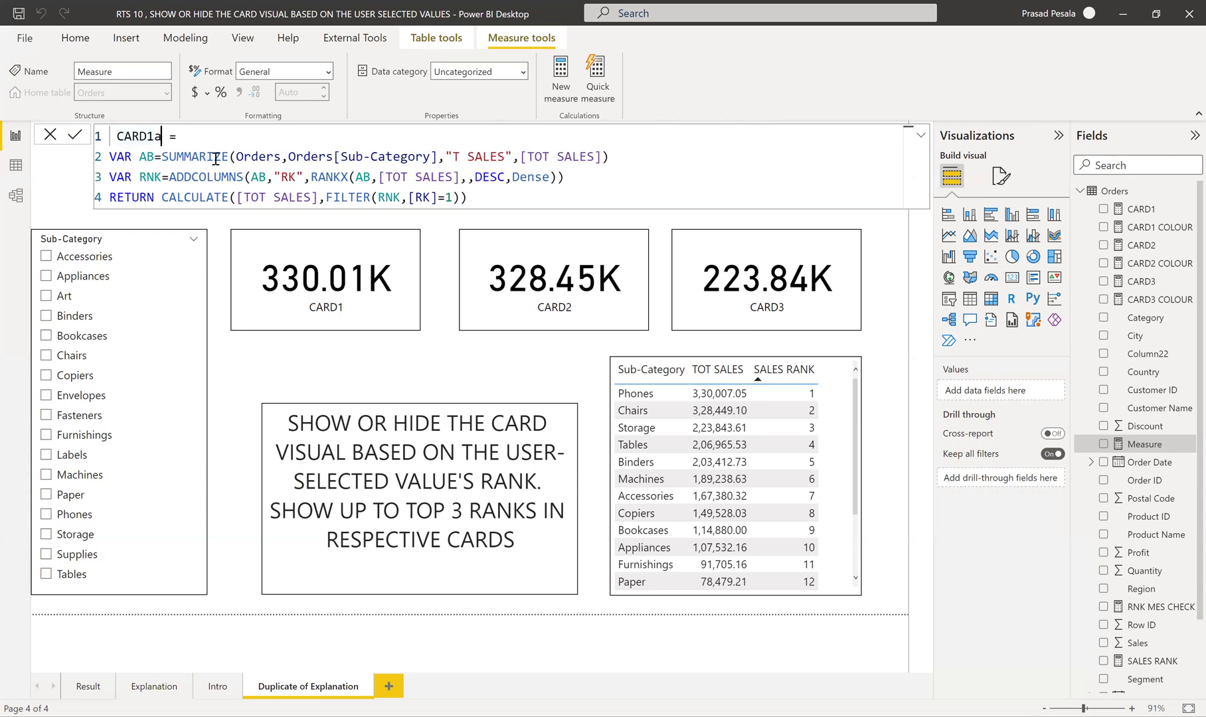
# - Insert an IF with the test ISFILTERED(Orders[Sub-Category]) before CALCULATE in the CARD1a measure's RETURN line
pyautogui.click(162, 197)
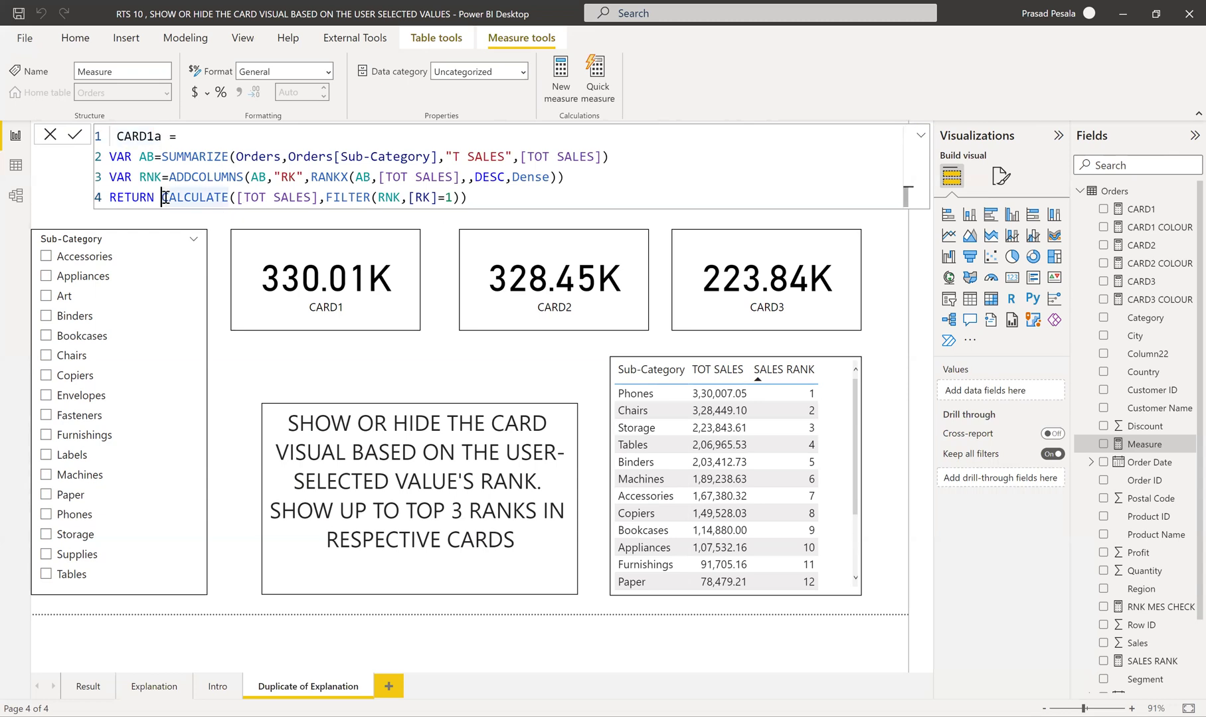
pyautogui.write('If ')
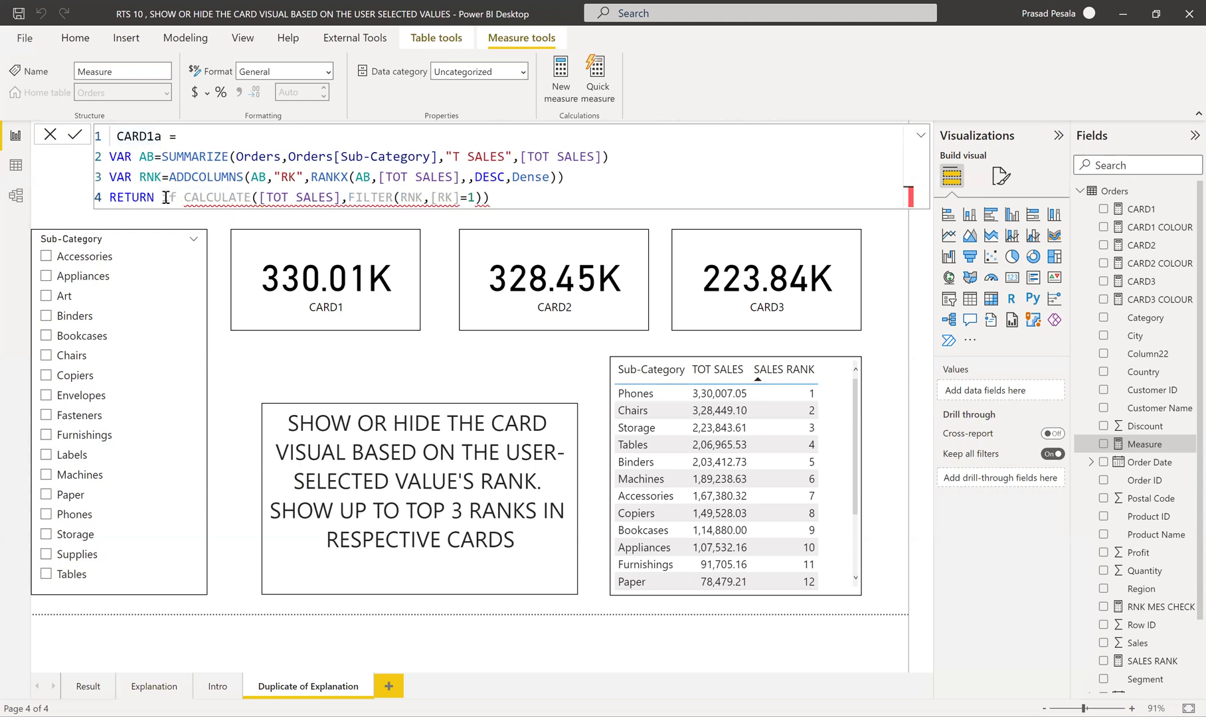
pyautogui.write('(isf')
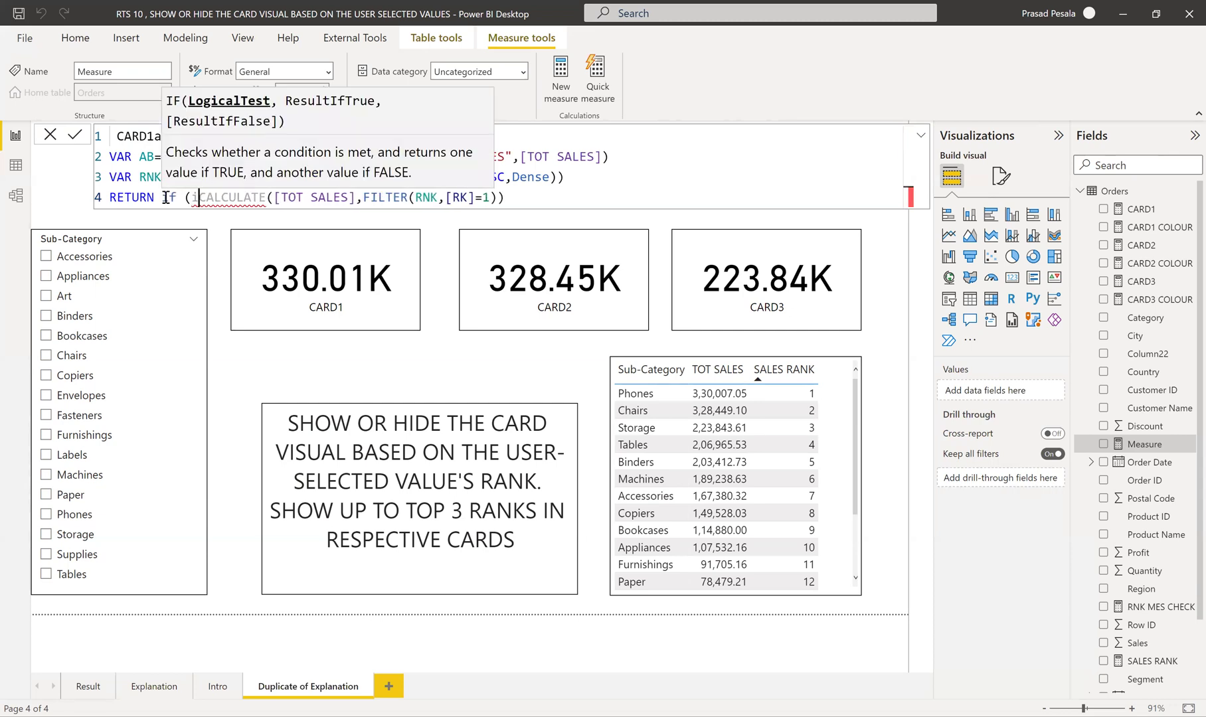
pyautogui.write('iltered')
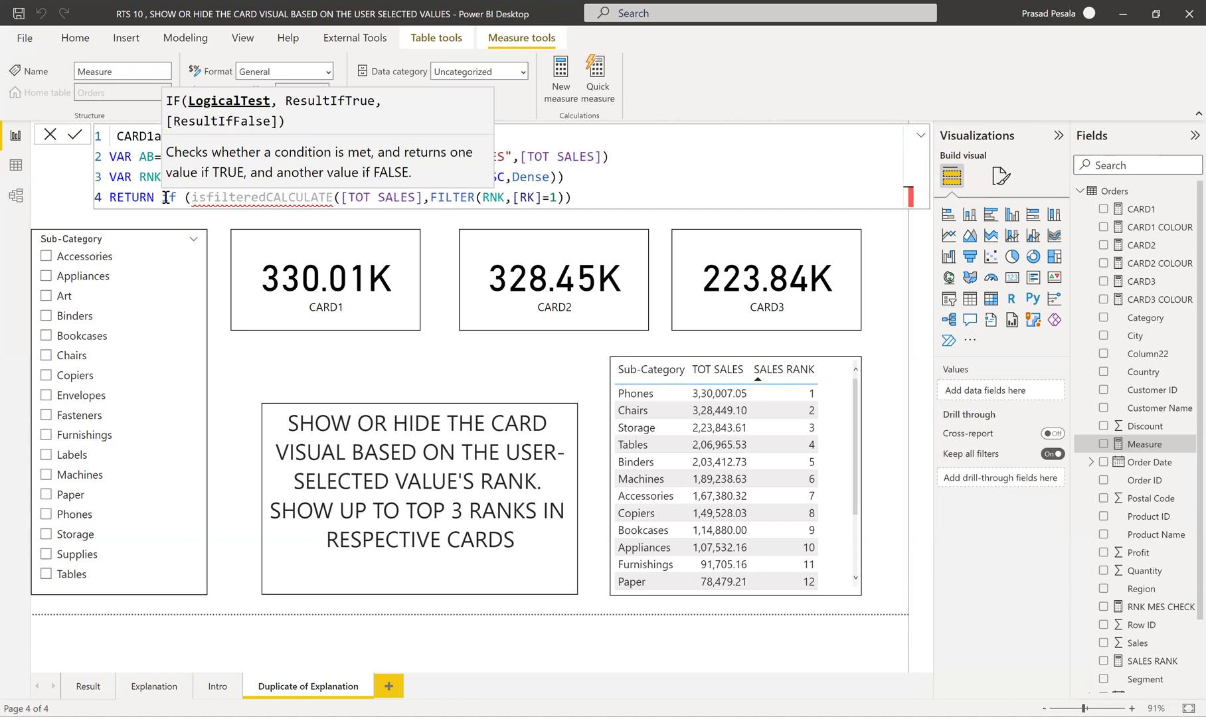
pyautogui.write('(s')
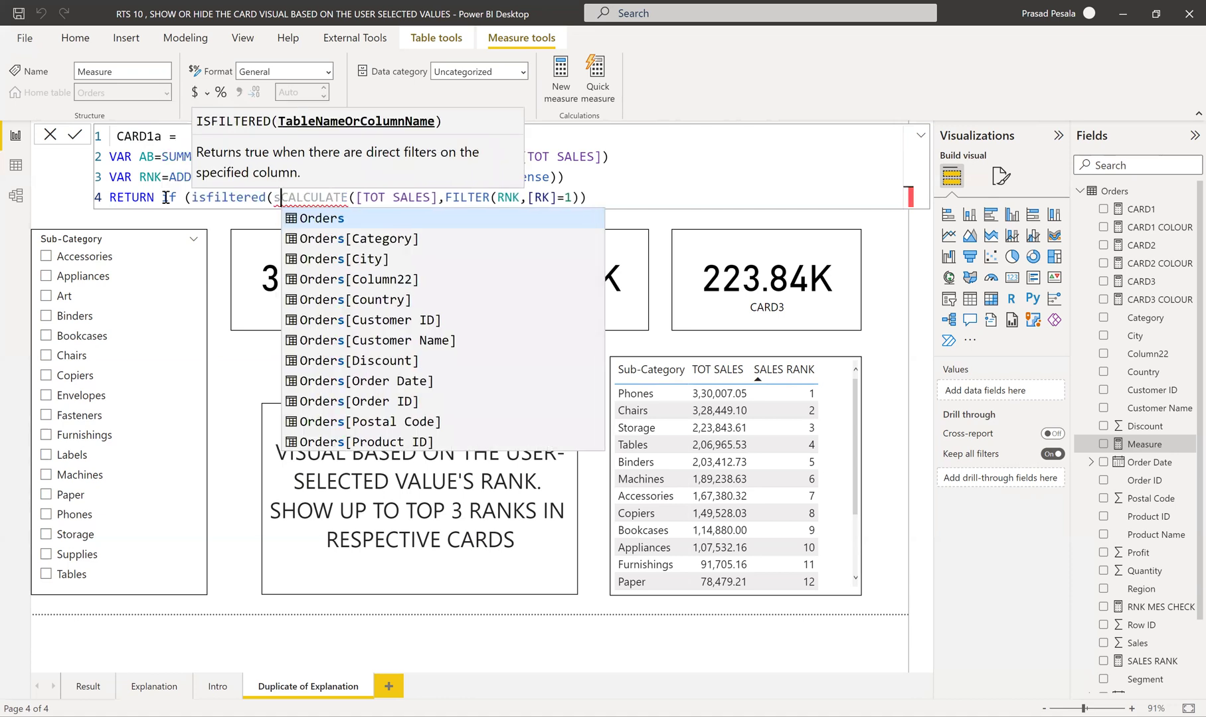
pyautogui.write('ub')
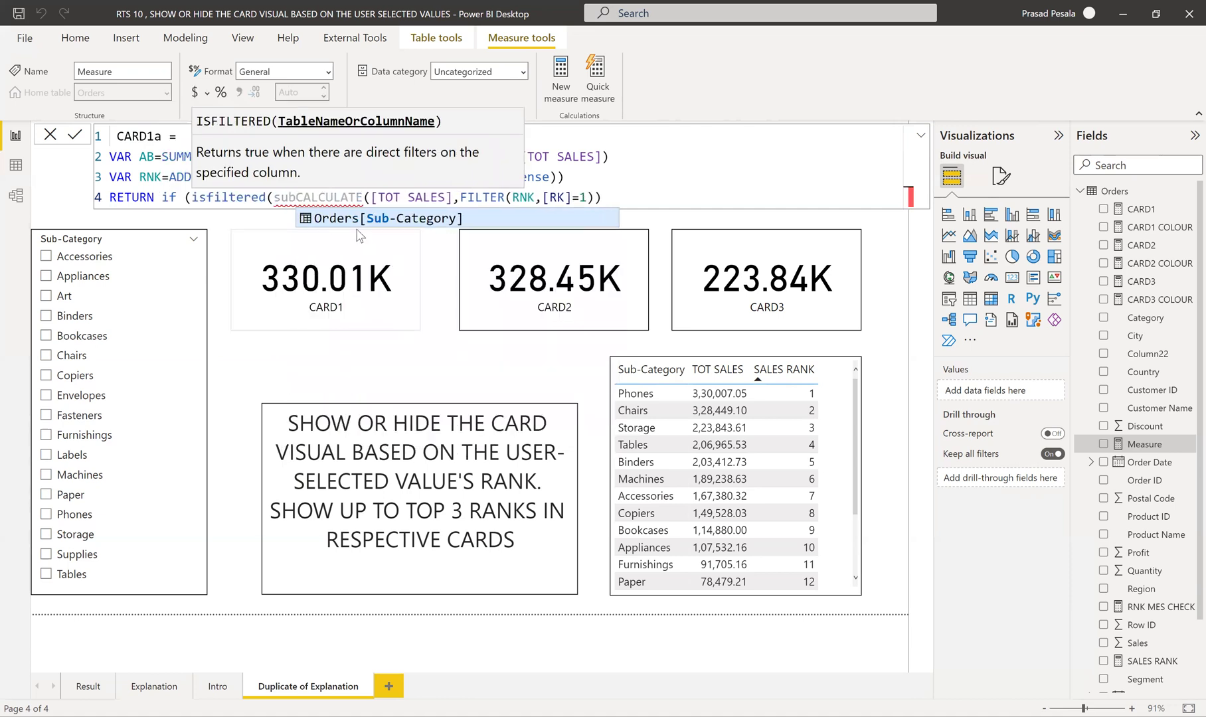
pyautogui.click(352, 220)
pyautogui.write(')')
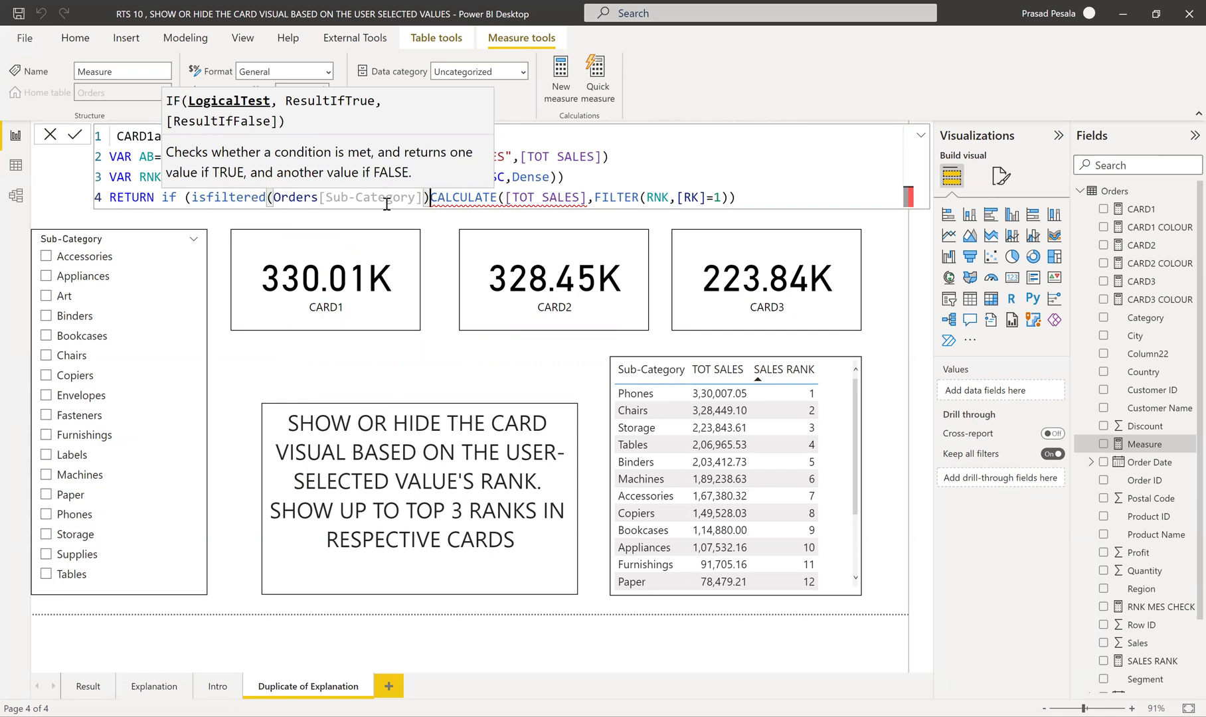
pyautogui.write(',')
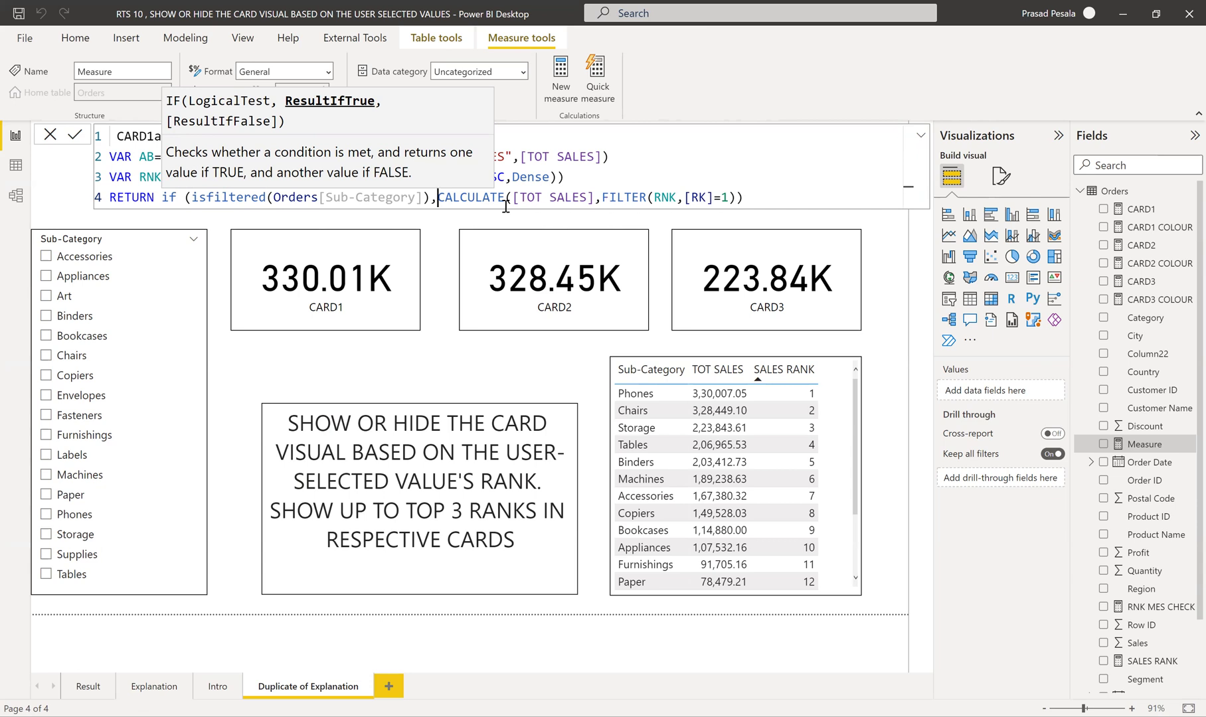
# - Close the IF function after the CALCULATE expression, without a false result, and commit the CARD1a measure
pyautogui.click(735, 197)
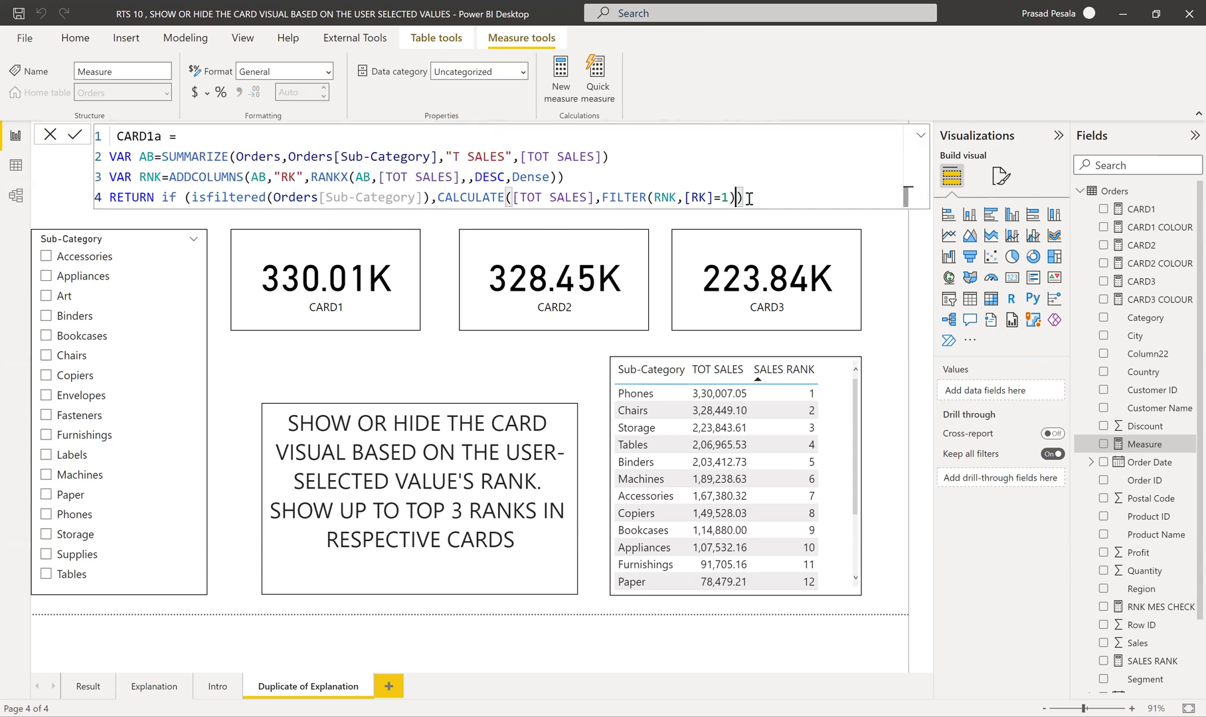
pyautogui.click(748, 199)
pyautogui.write(',')
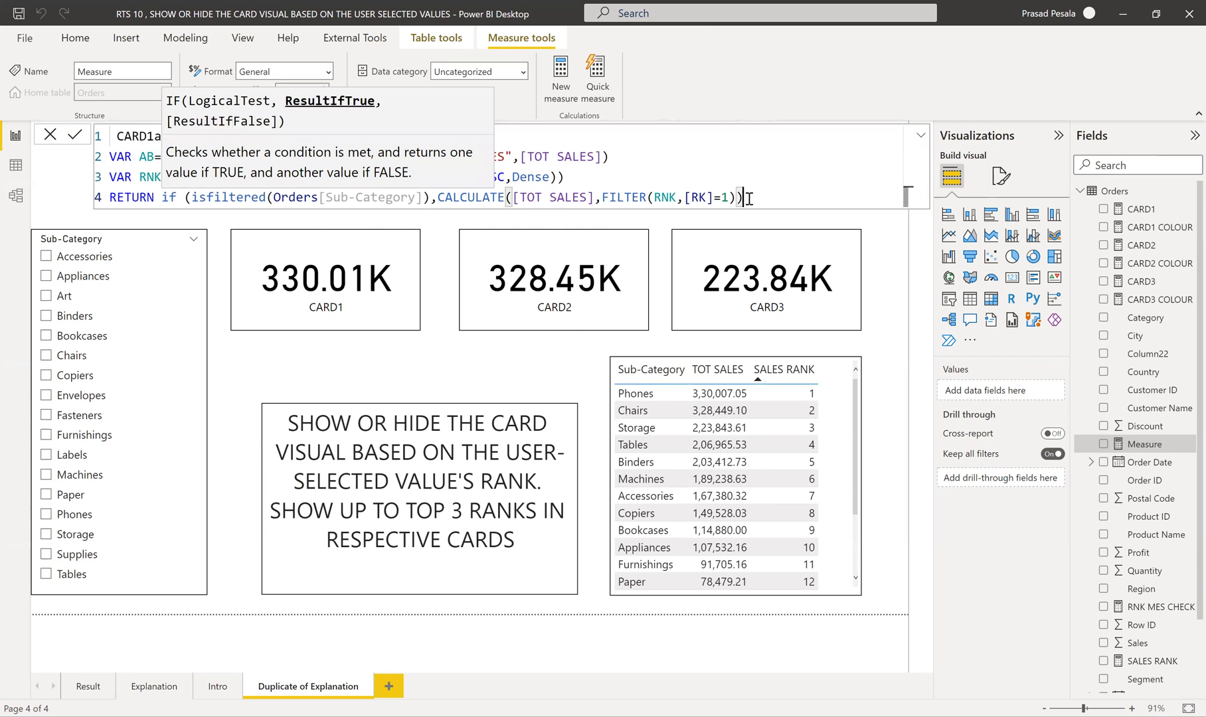
pyautogui.press('BackSpace')
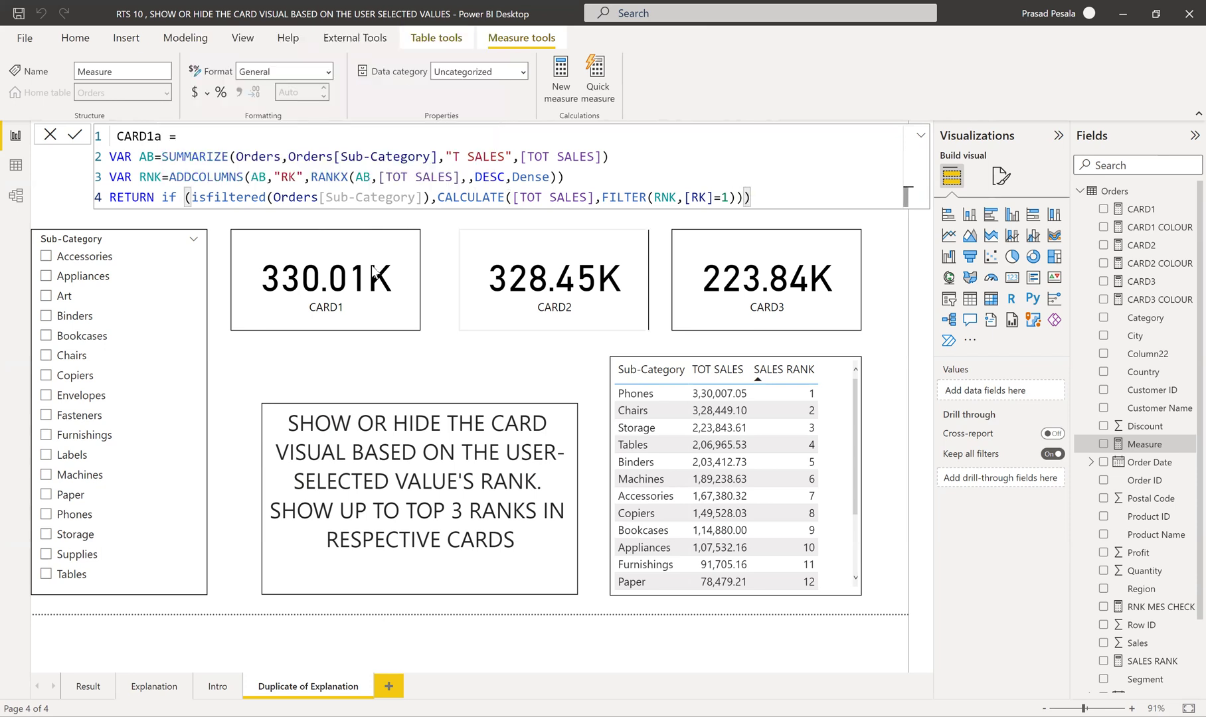
pyautogui.click(186, 199)
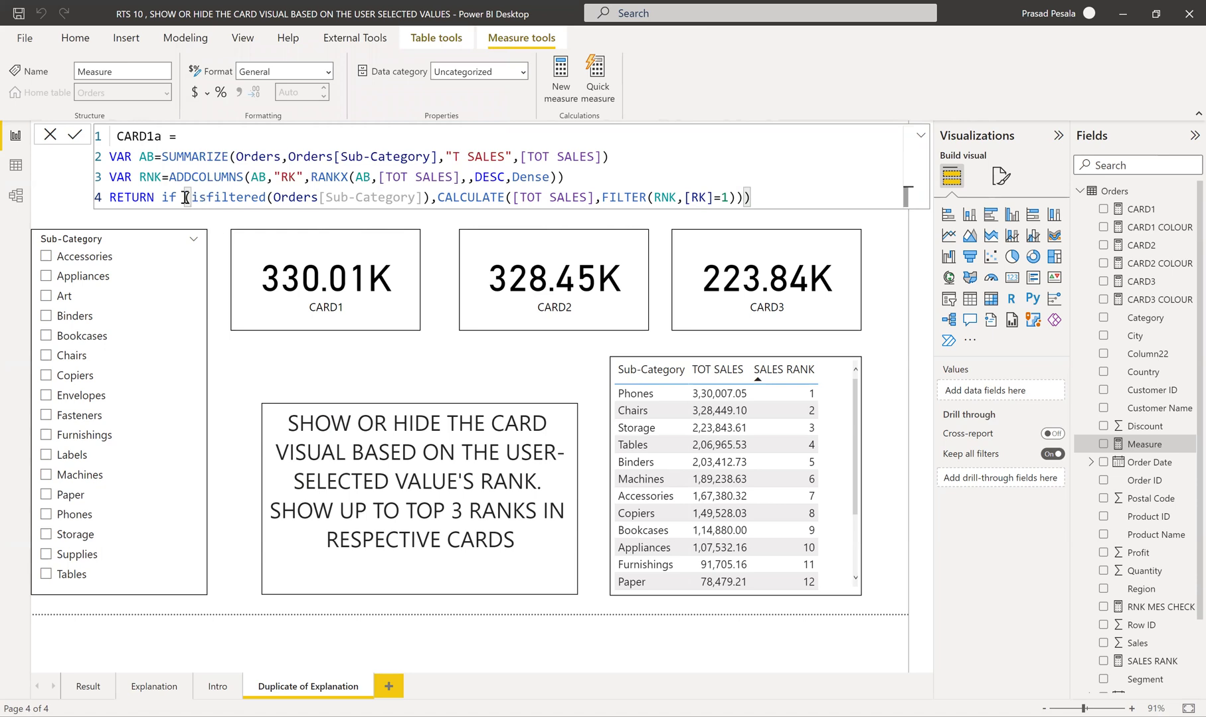
pyautogui.press('BackSpace')
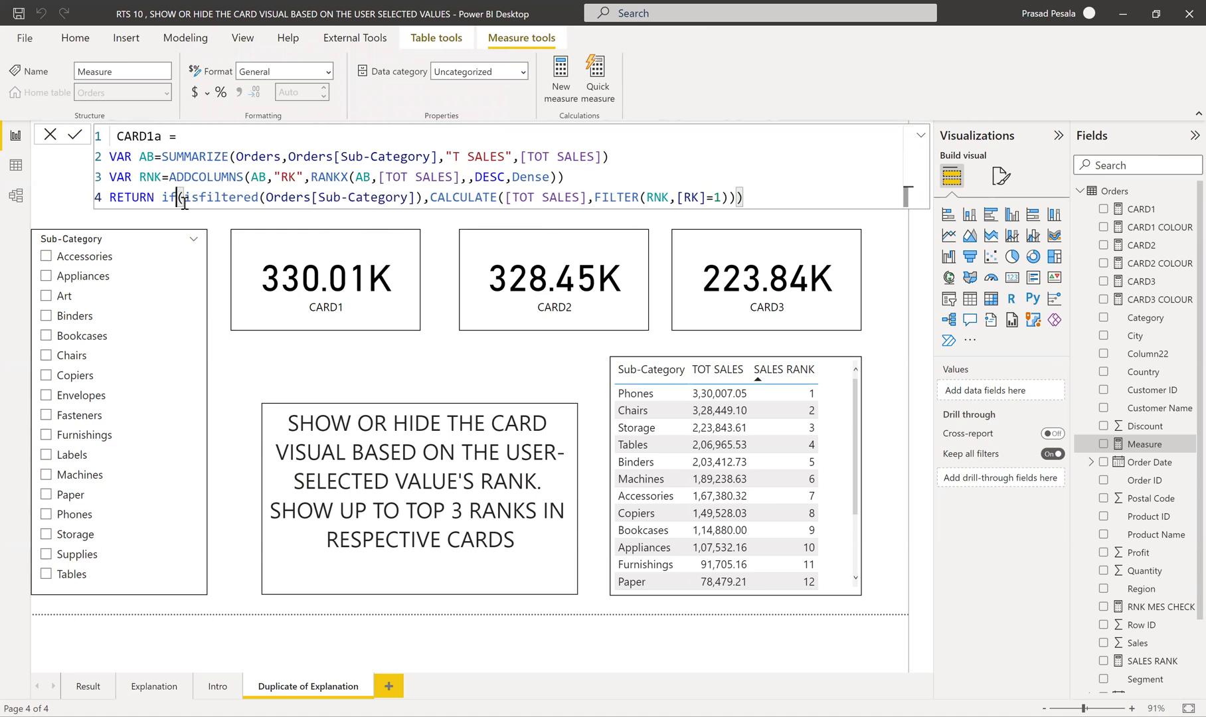
pyautogui.click(763, 199)
pyautogui.click(75, 138)
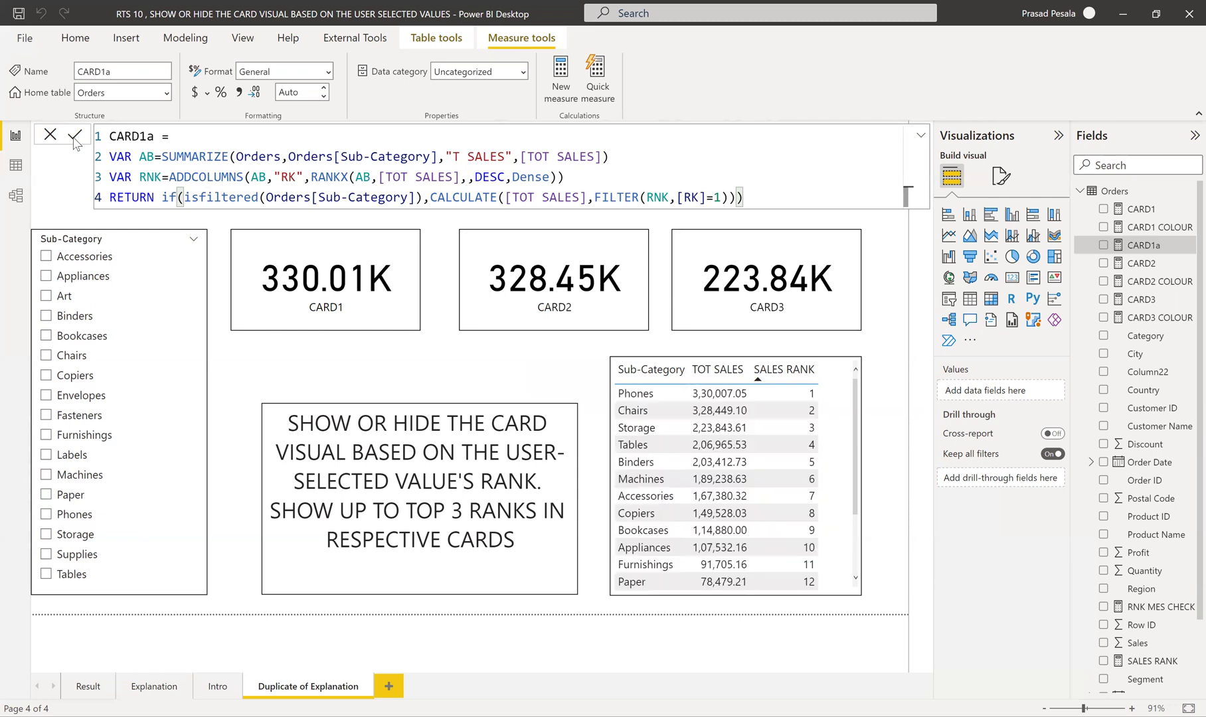
# - Create a CARD1a COLOUR measure from a copy of the CARD1 COLOUR formula, keeping its ISBLANK([CARD1]) test with "WHITE" and "BLACK"
pyautogui.click(1148, 229)
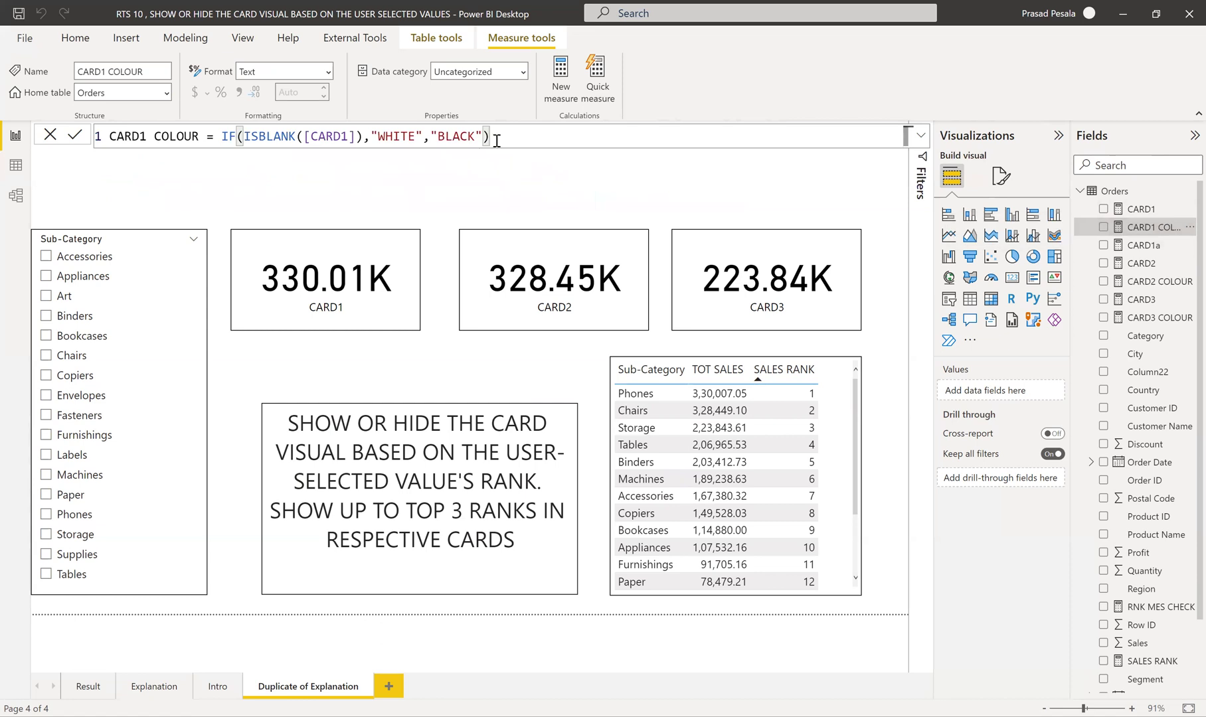
pyautogui.moveTo(490, 138); pyautogui.dragTo(110, 147)
pyautogui.hotkey('ctrl', 'c')
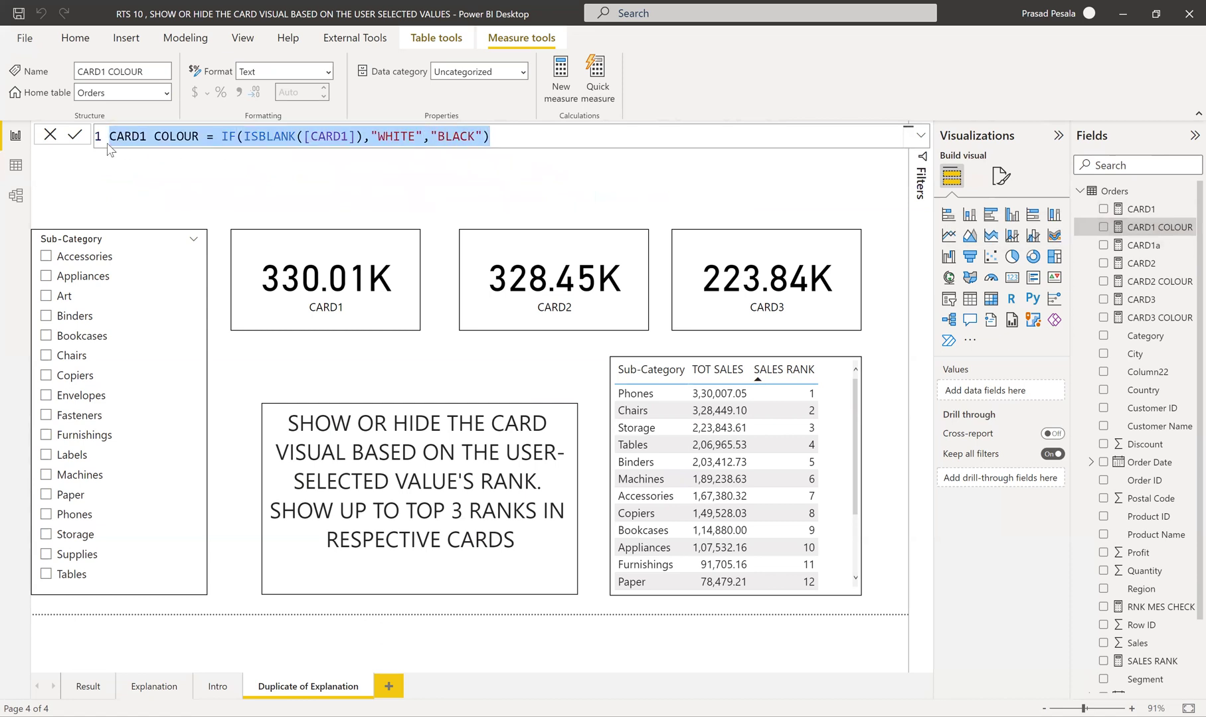
pyautogui.rightClick(1150, 228)
pyautogui.click(1048, 252)
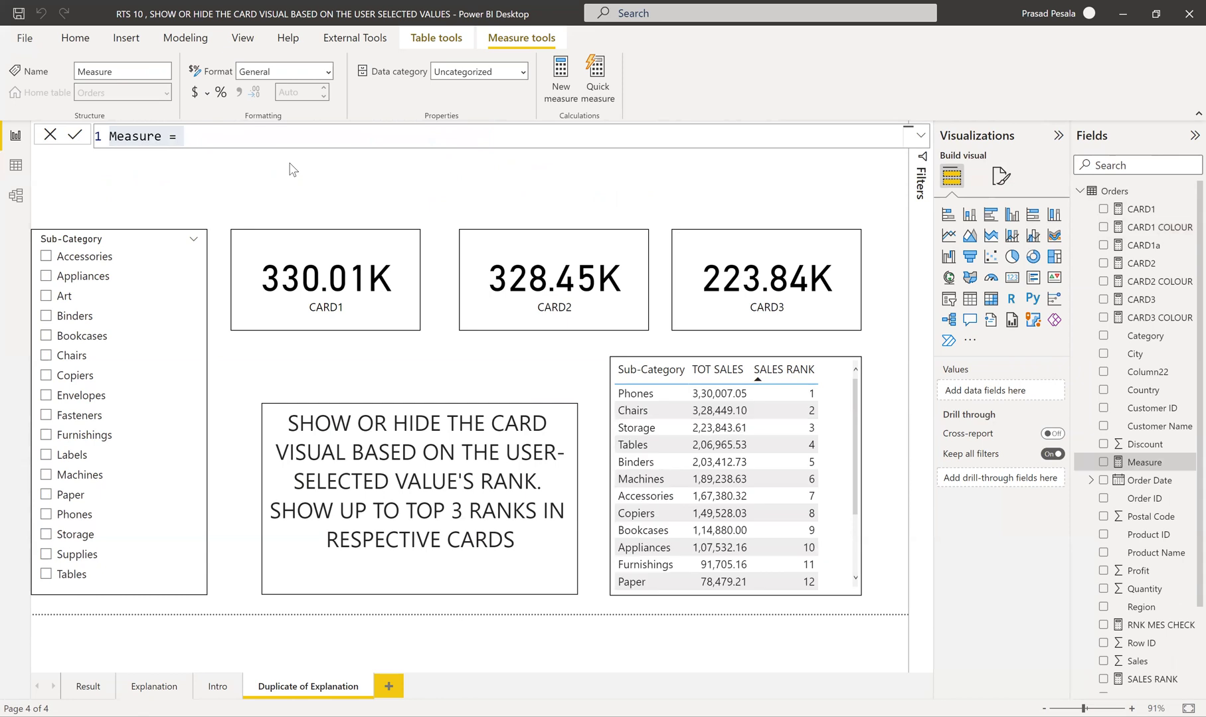
pyautogui.hotkey('ctrl', 'v')
pyautogui.click(146, 136)
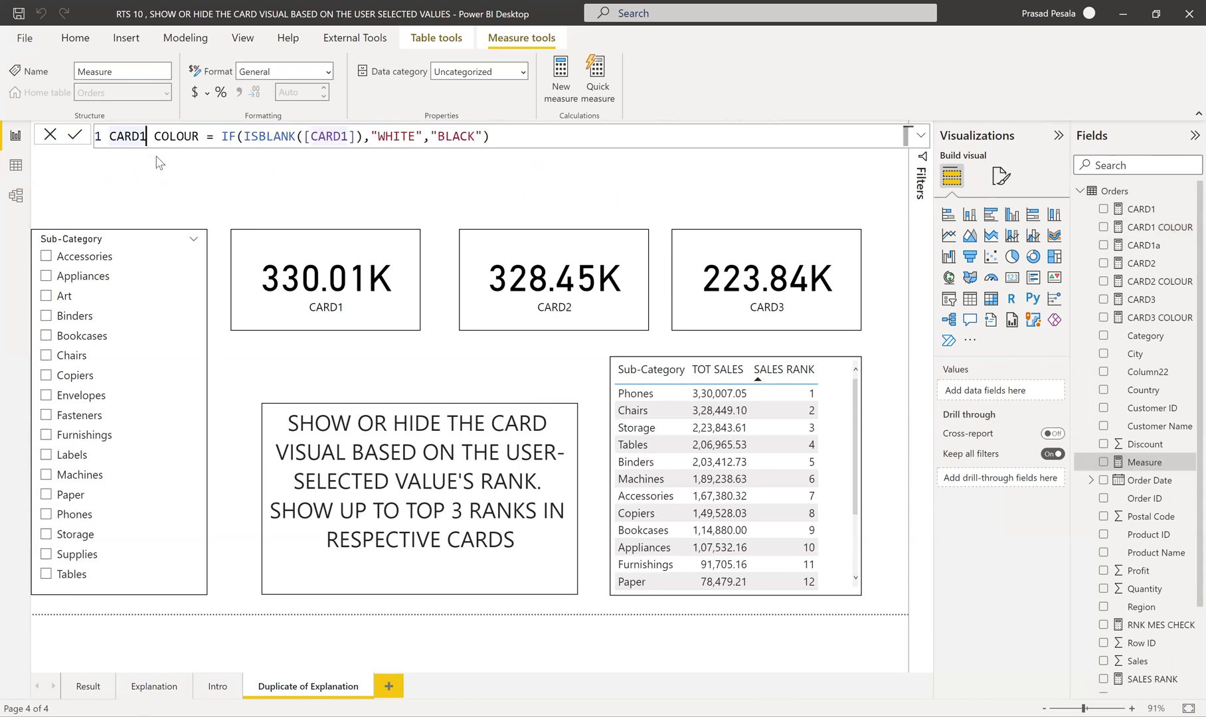
pyautogui.write('a')
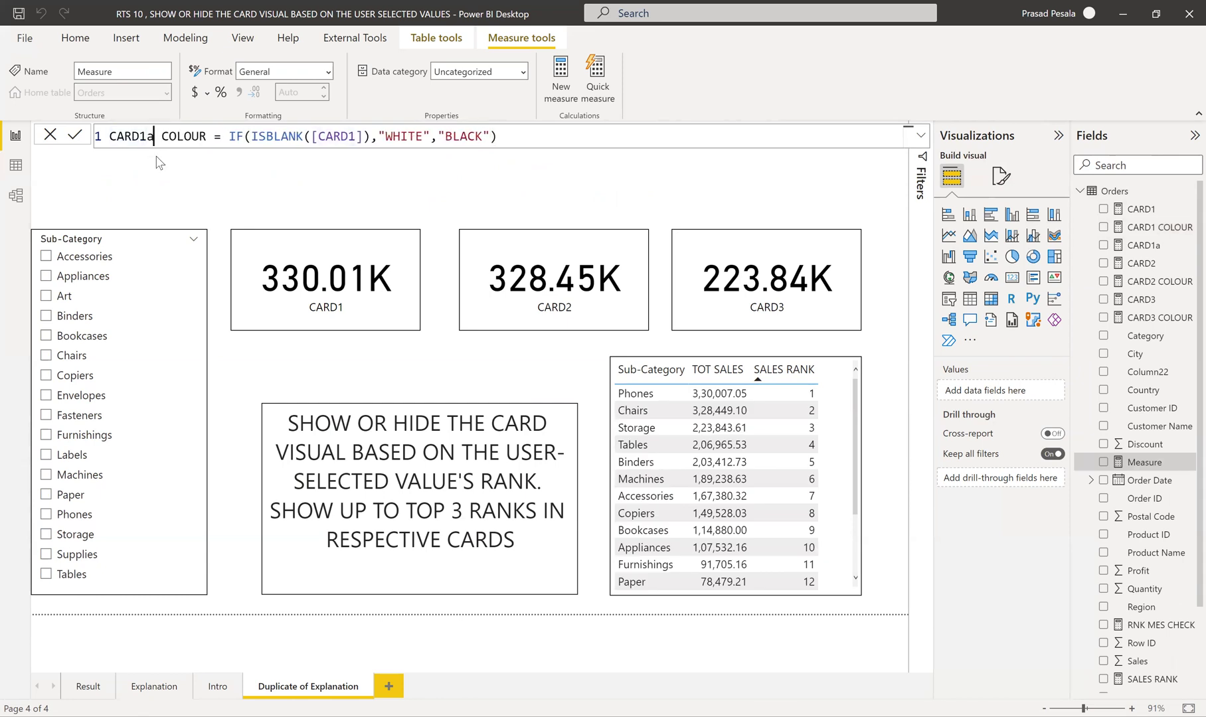
pyautogui.click(75, 137)
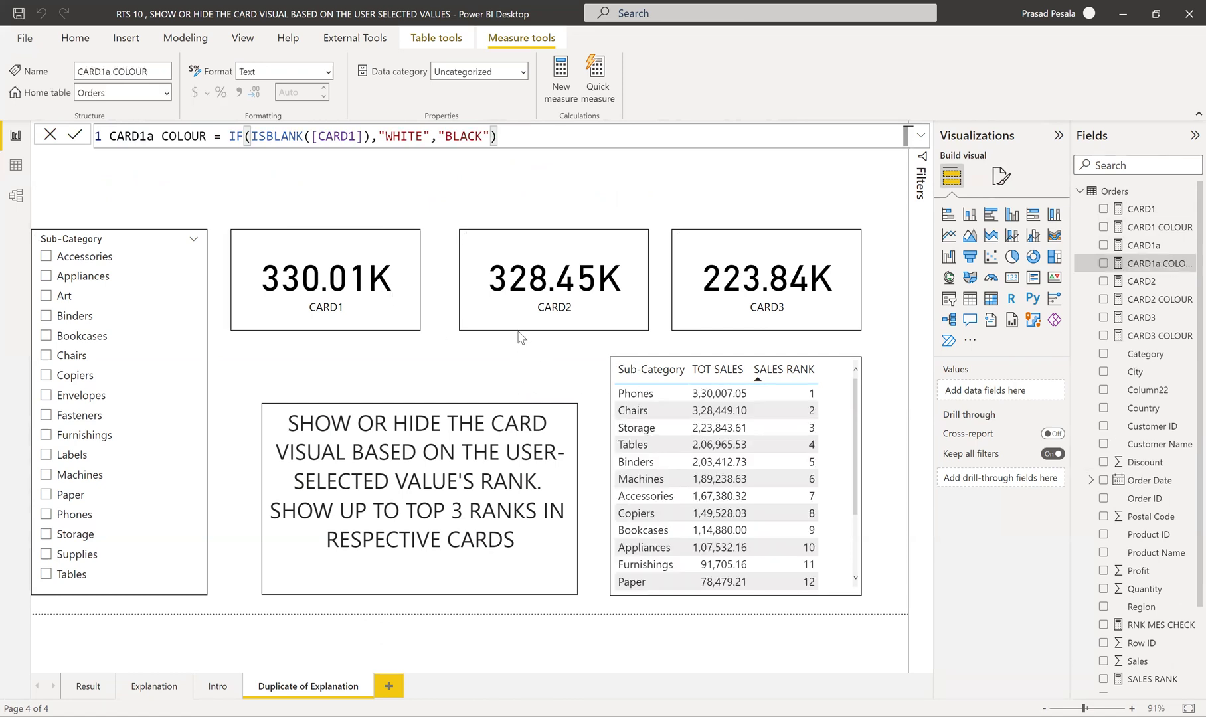
# - Replace the CARD1 field in the first card visual with the CARD1a measure
pyautogui.click(407, 331)
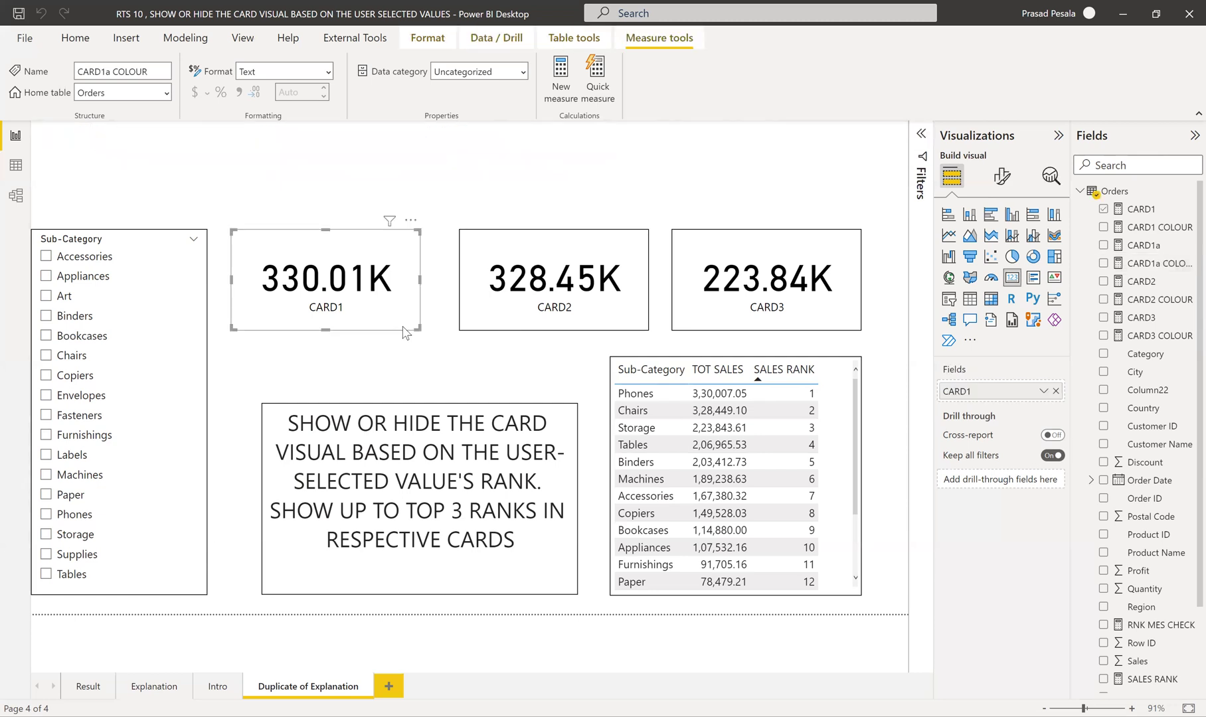
pyautogui.click(1056, 391)
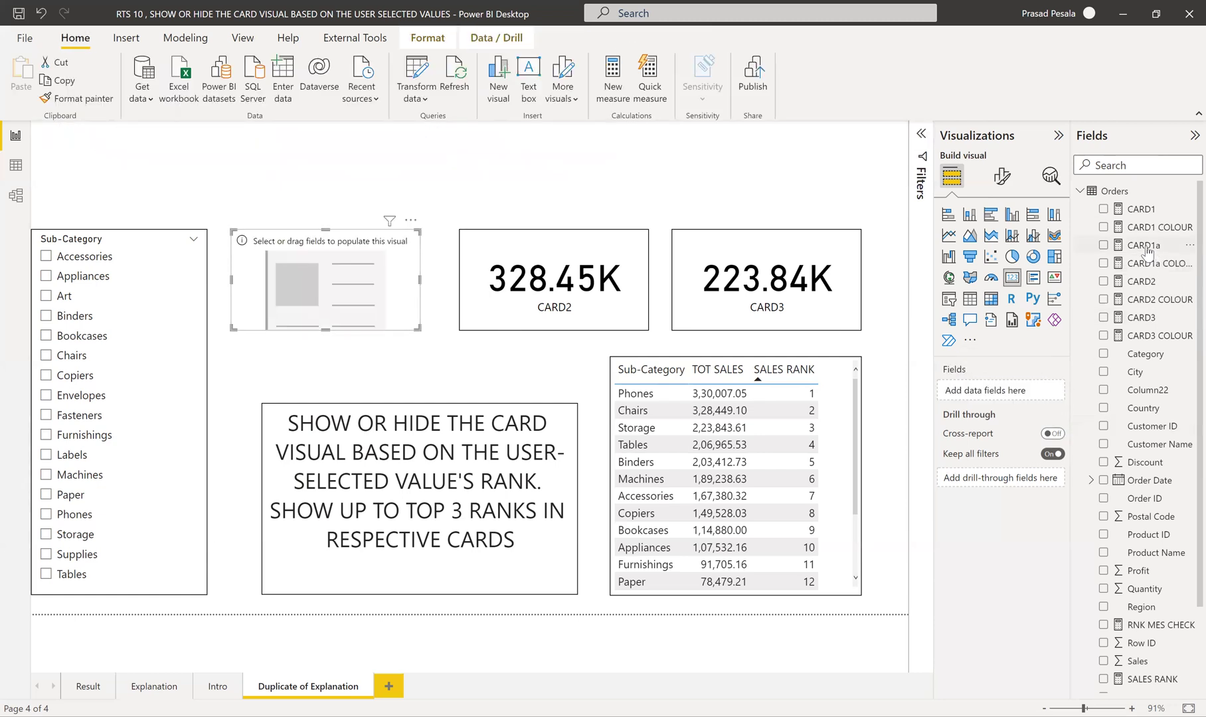
pyautogui.moveTo(1028, 405); pyautogui.dragTo(982, 397)
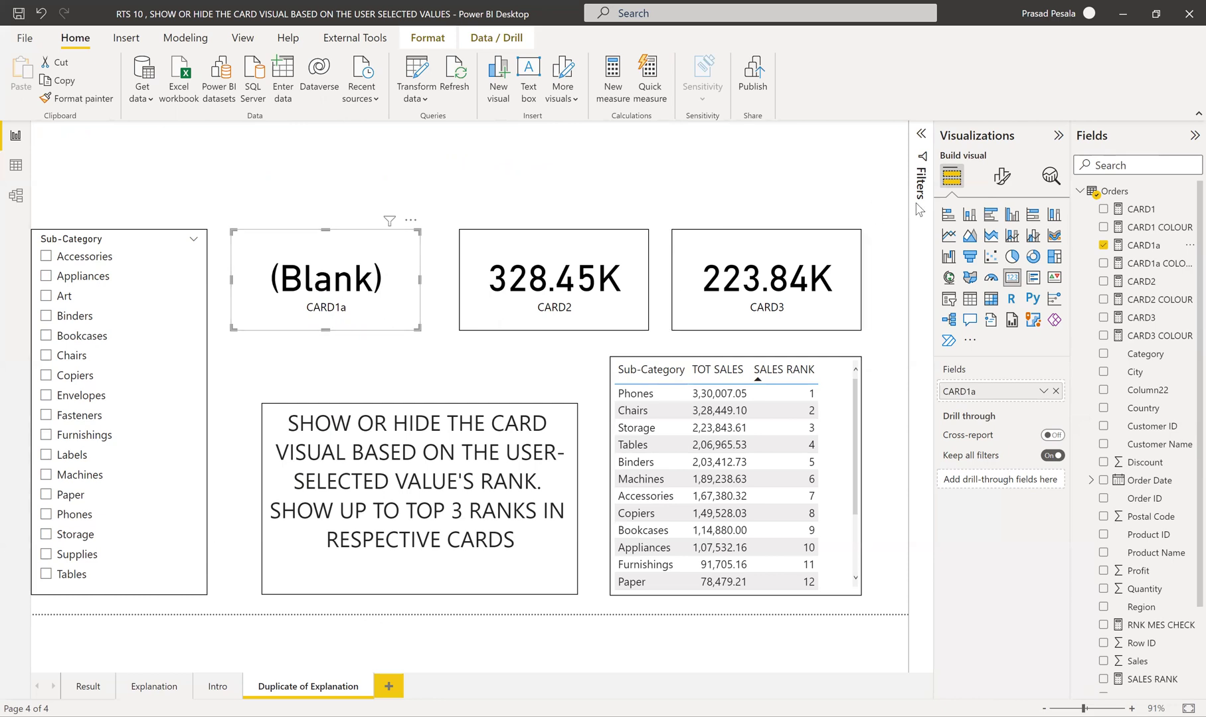
# - Conditionally format the first card's callout value colour by field value, based on the CARD1a COLOUR measure
pyautogui.click(1002, 176)
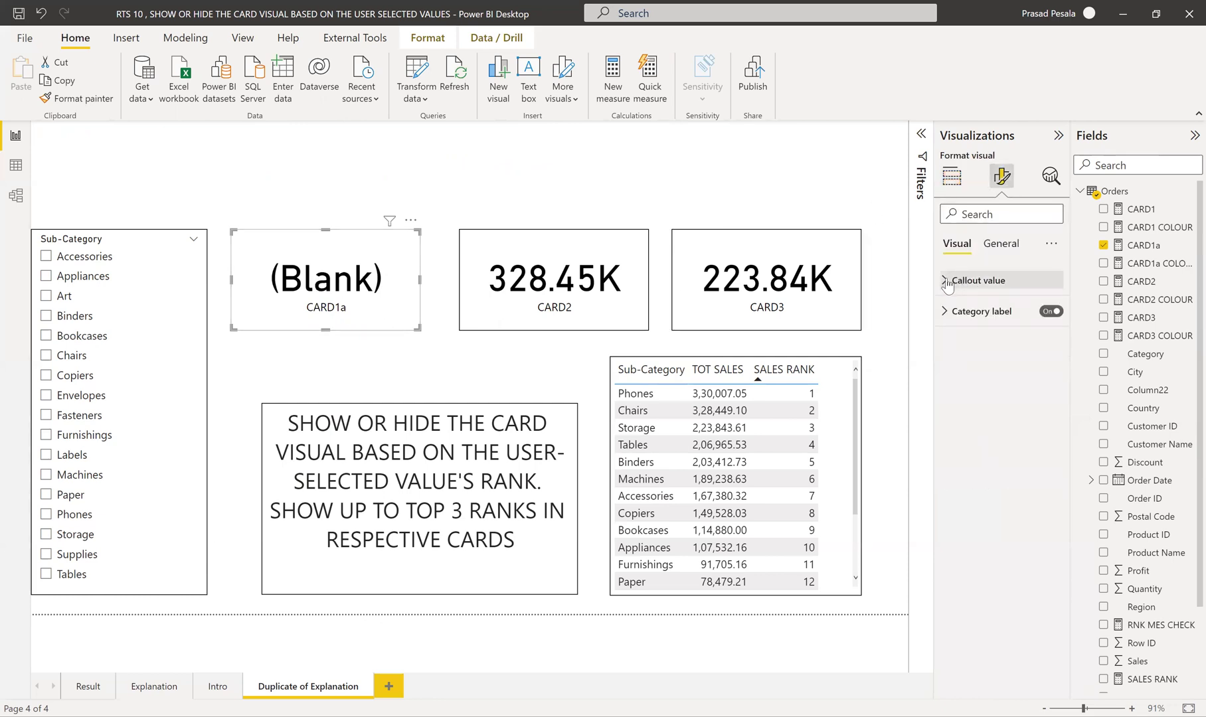
pyautogui.click(956, 284)
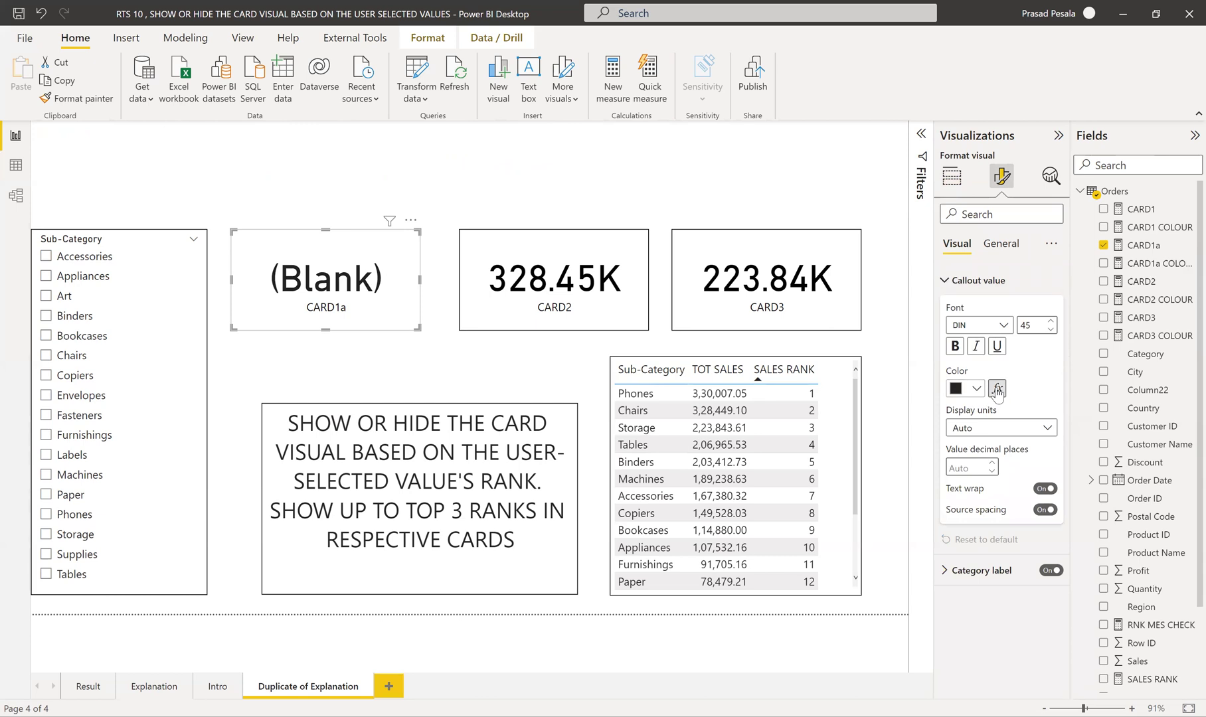
pyautogui.click(997, 389)
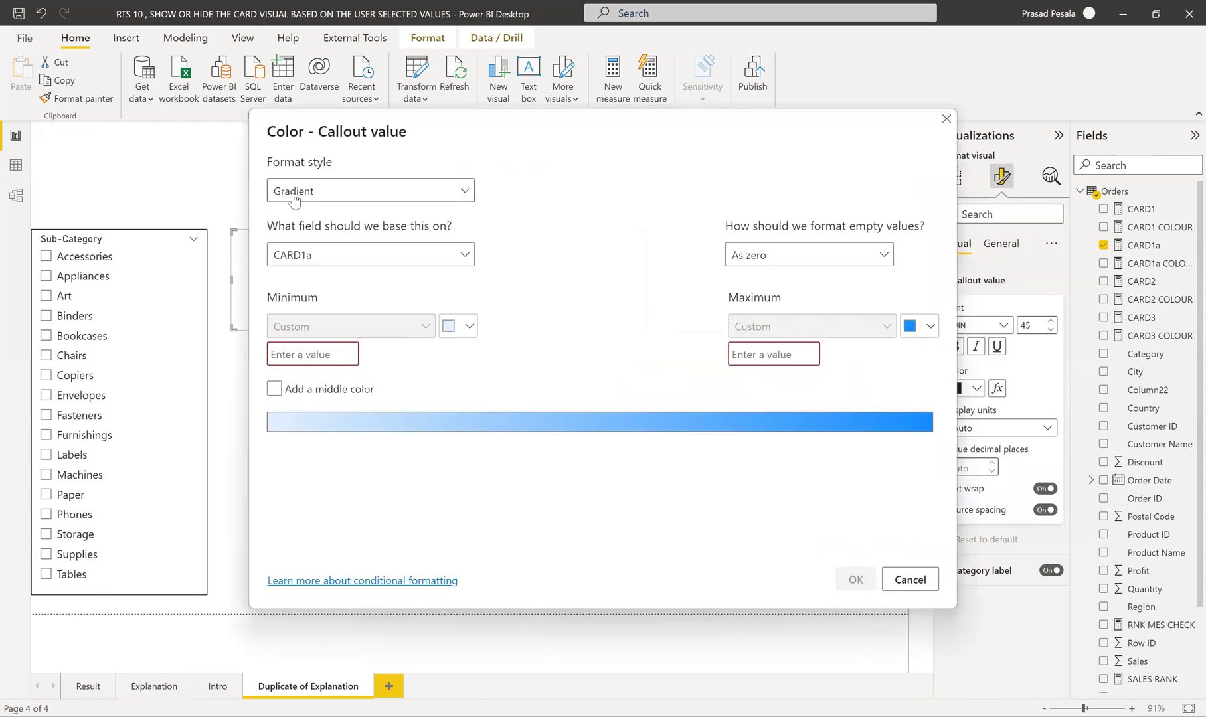
pyautogui.click(345, 190)
pyautogui.click(299, 266)
pyautogui.click(293, 257)
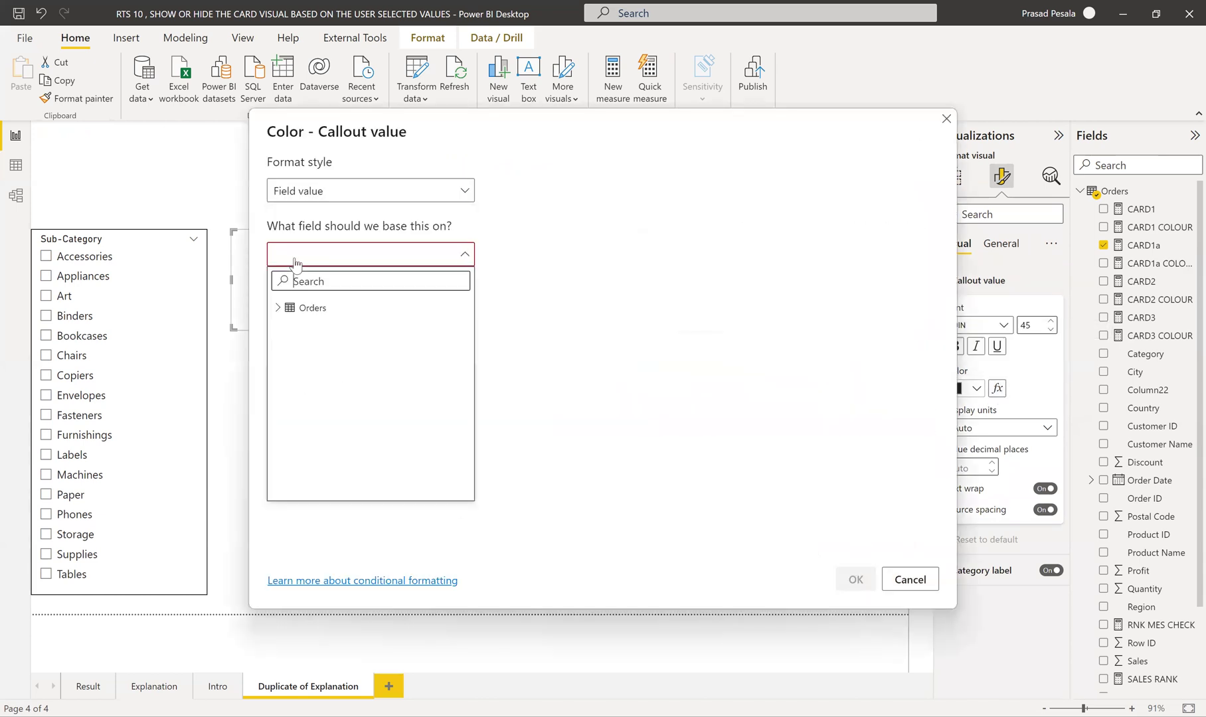
pyautogui.click(277, 308)
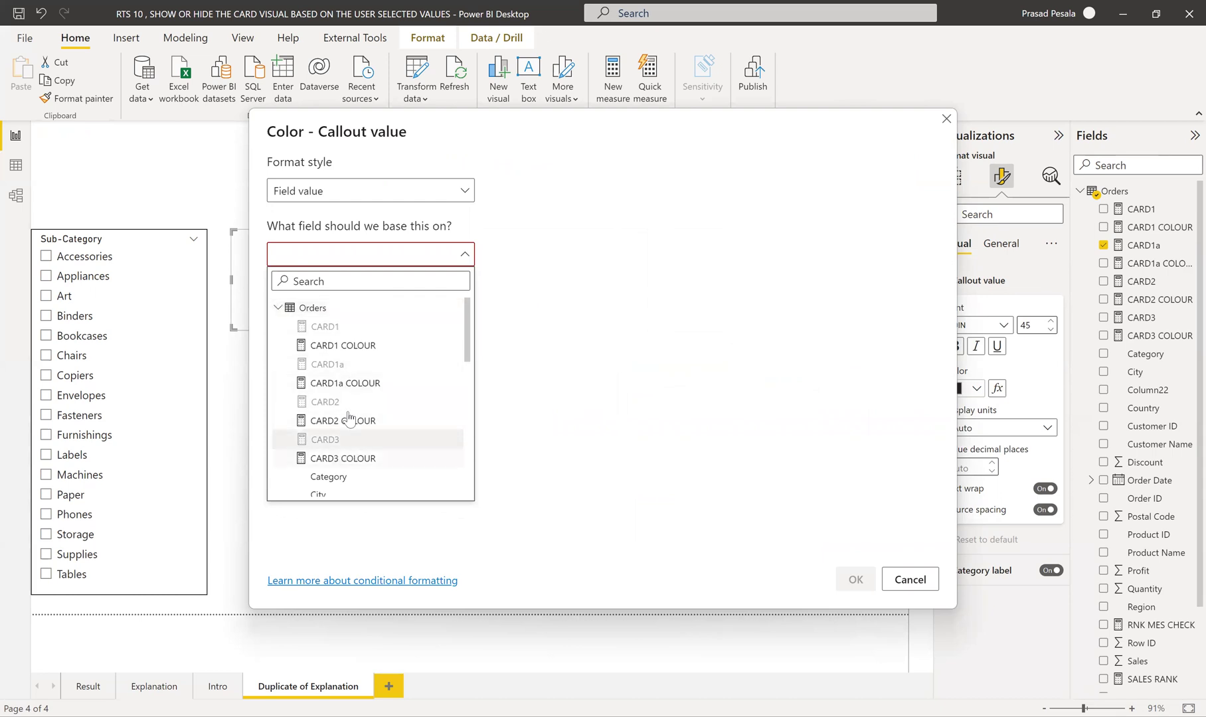
pyautogui.click(346, 384)
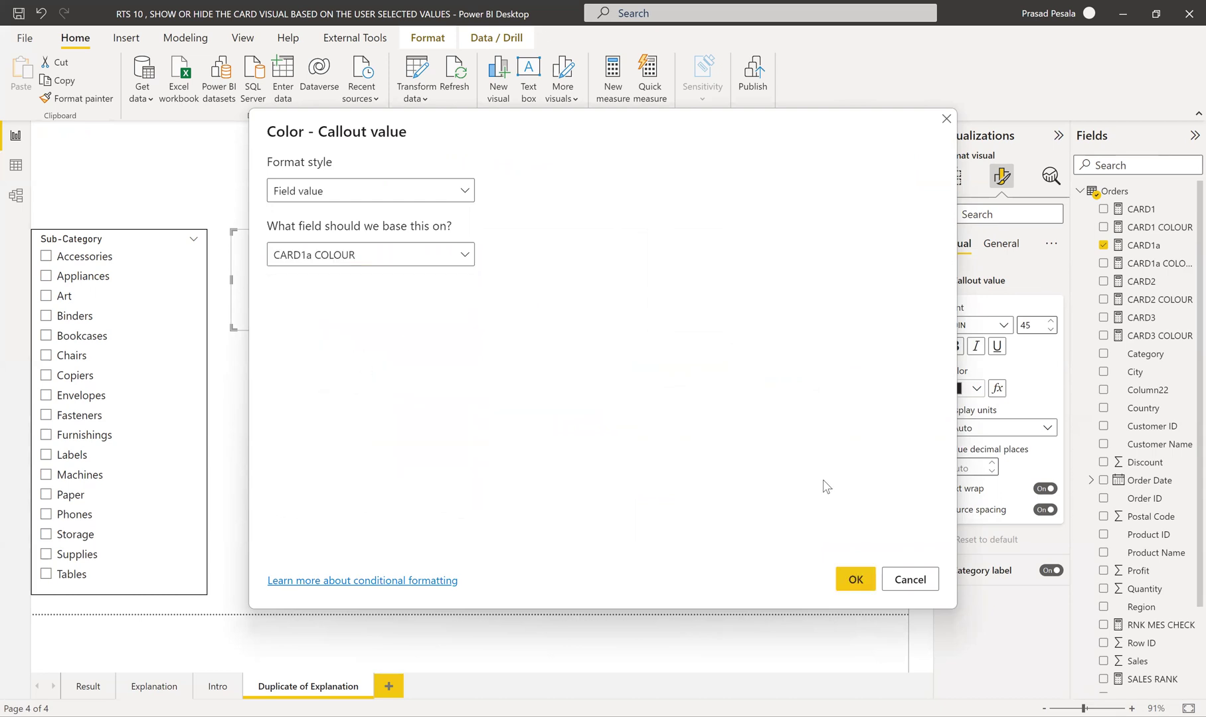
pyautogui.click(852, 582)
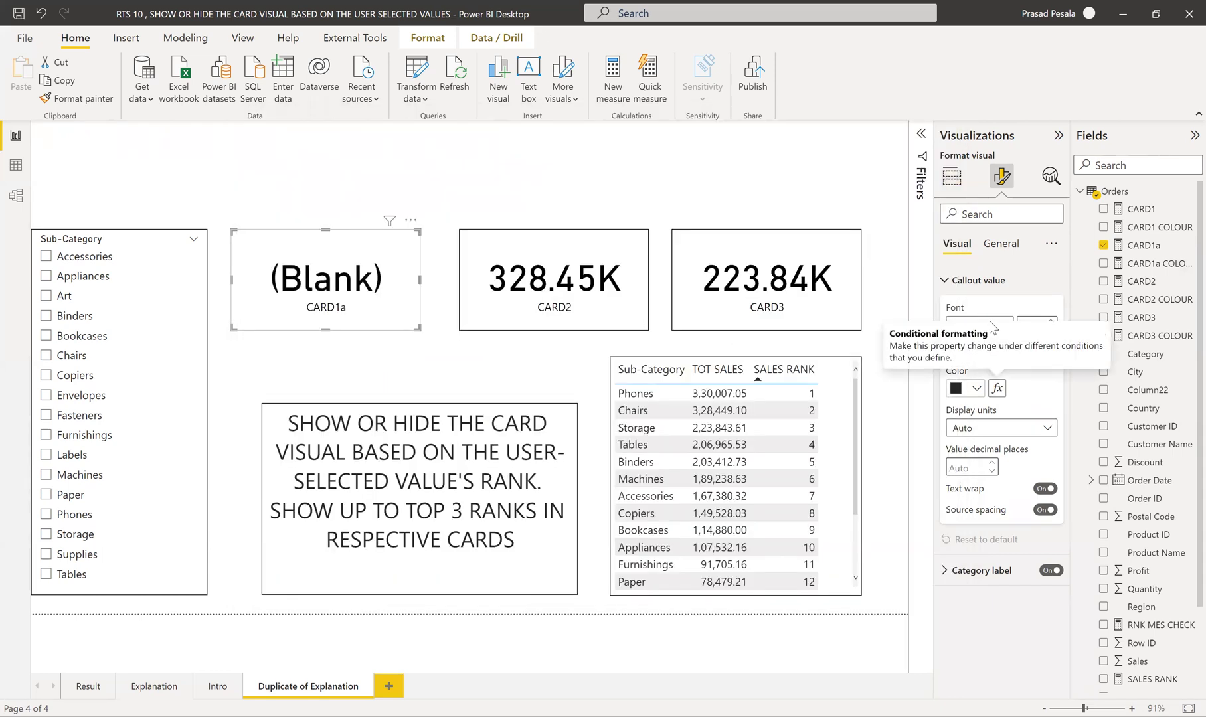
# - Conditionally format the first card's category label colour by field value, based on the CARD1a COLOUR measure
pyautogui.click(946, 572)
pyautogui.click(977, 679)
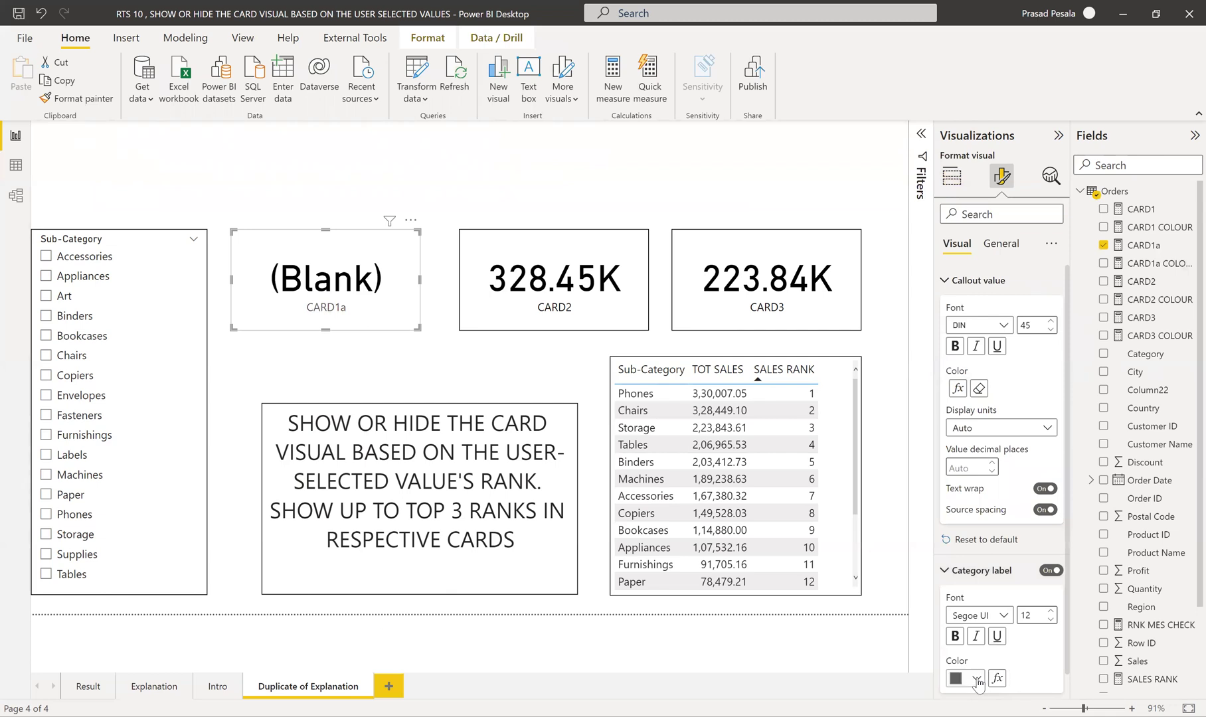
pyautogui.click(998, 679)
pyautogui.click(296, 194)
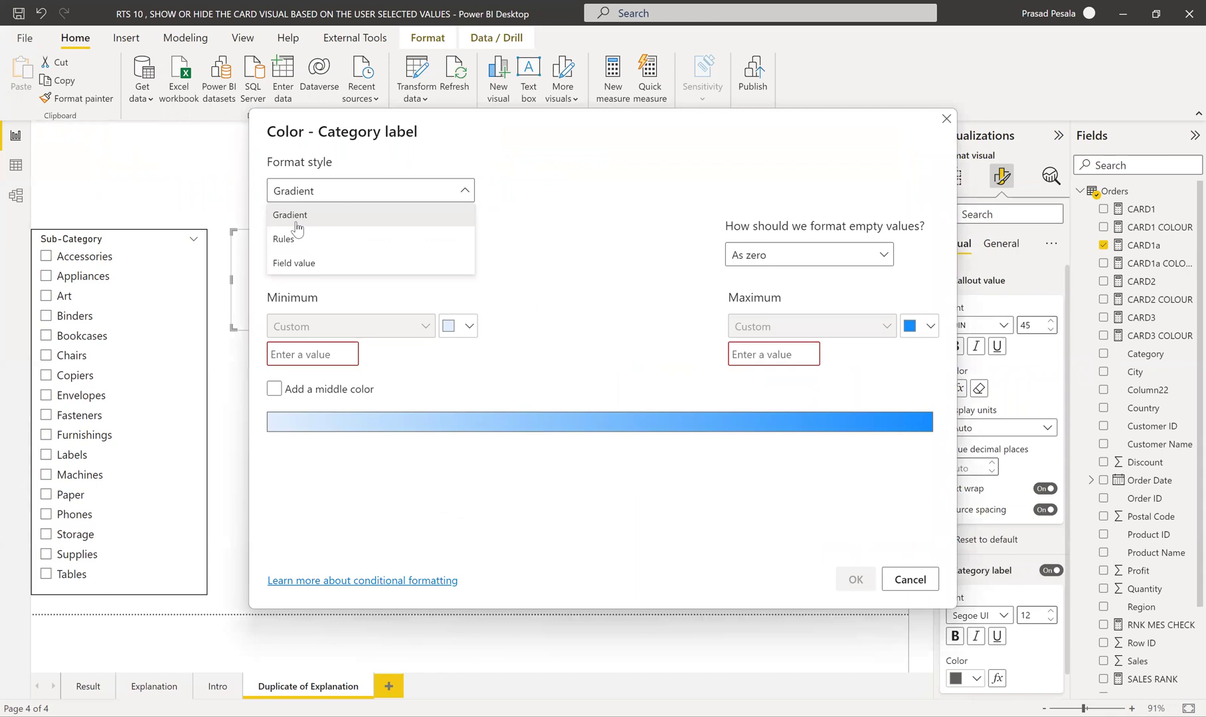
pyautogui.click(296, 261)
pyautogui.click(296, 260)
pyautogui.click(278, 309)
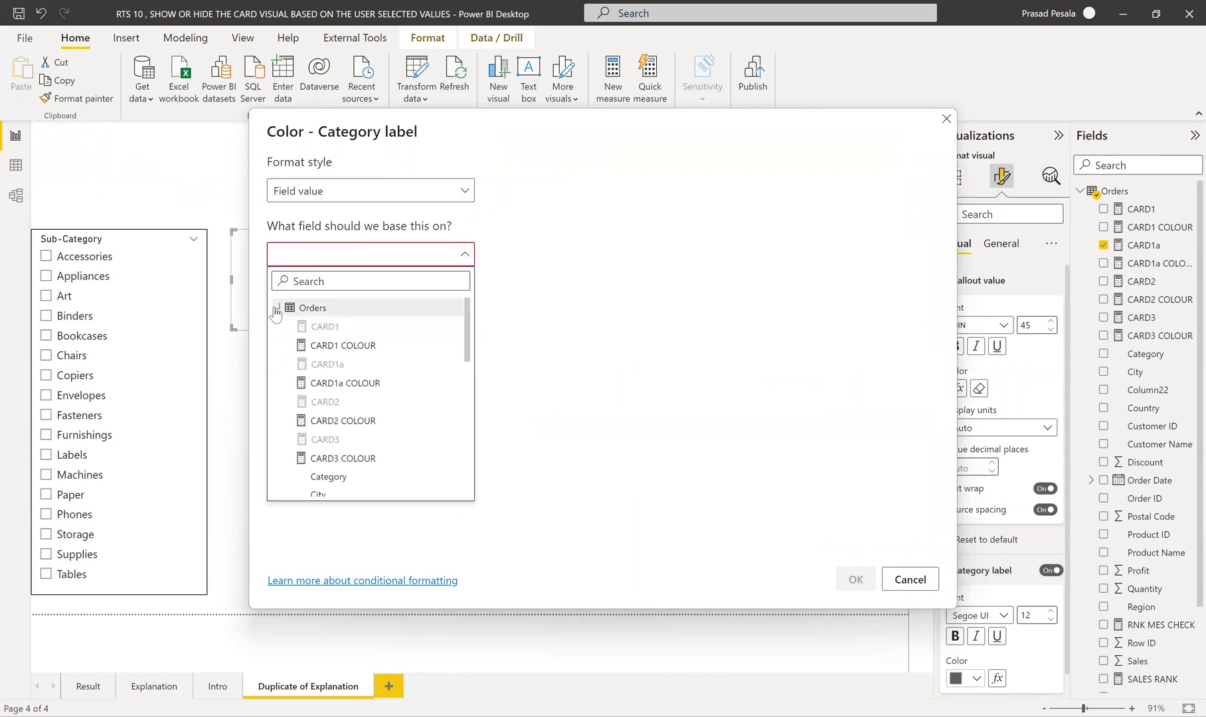
pyautogui.click(335, 389)
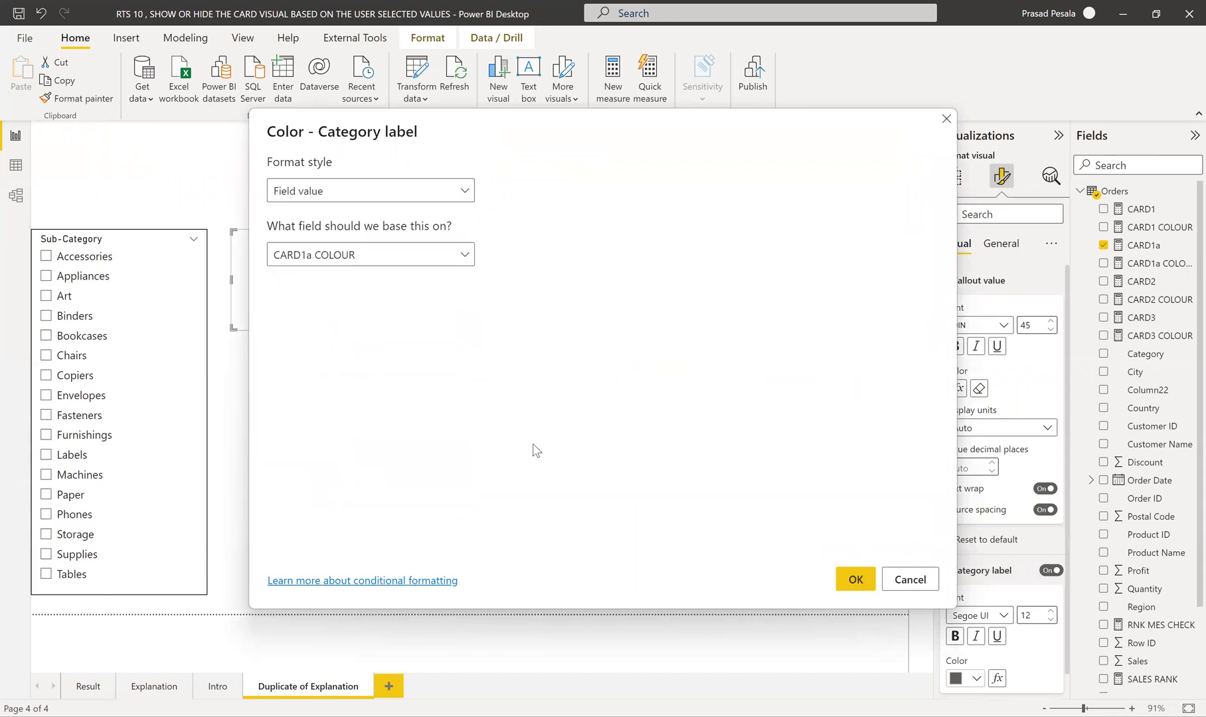
pyautogui.click(853, 579)
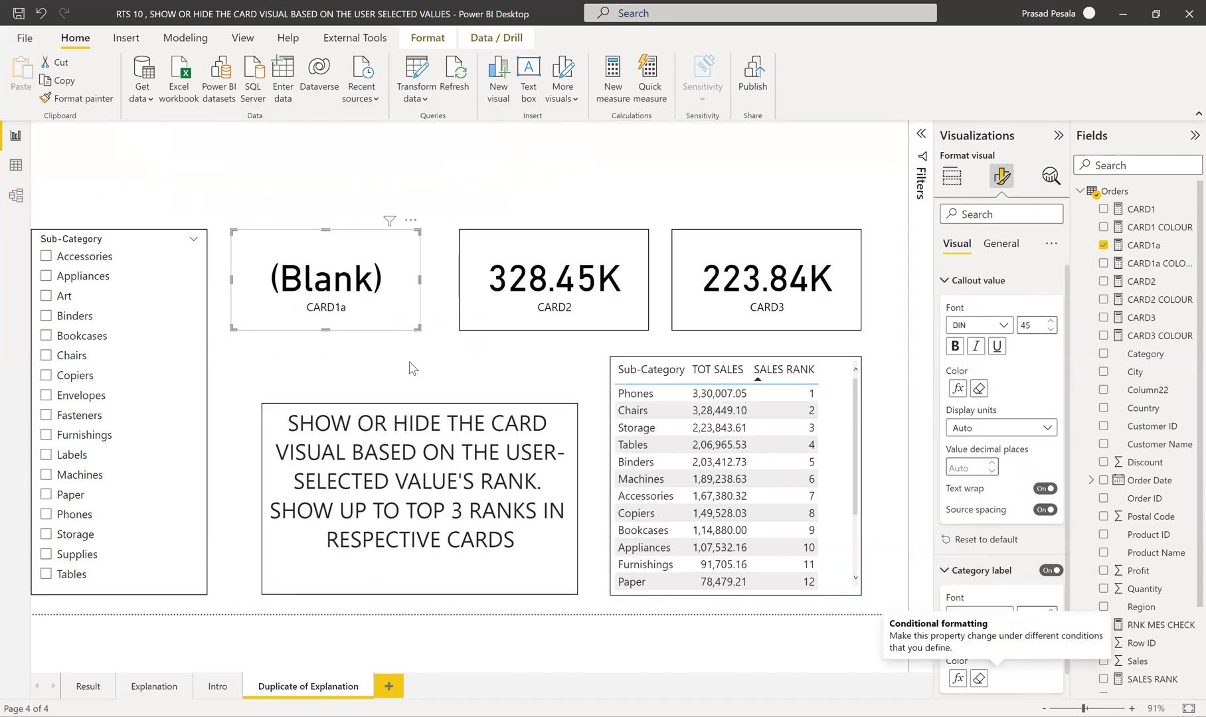
pyautogui.click(411, 368)
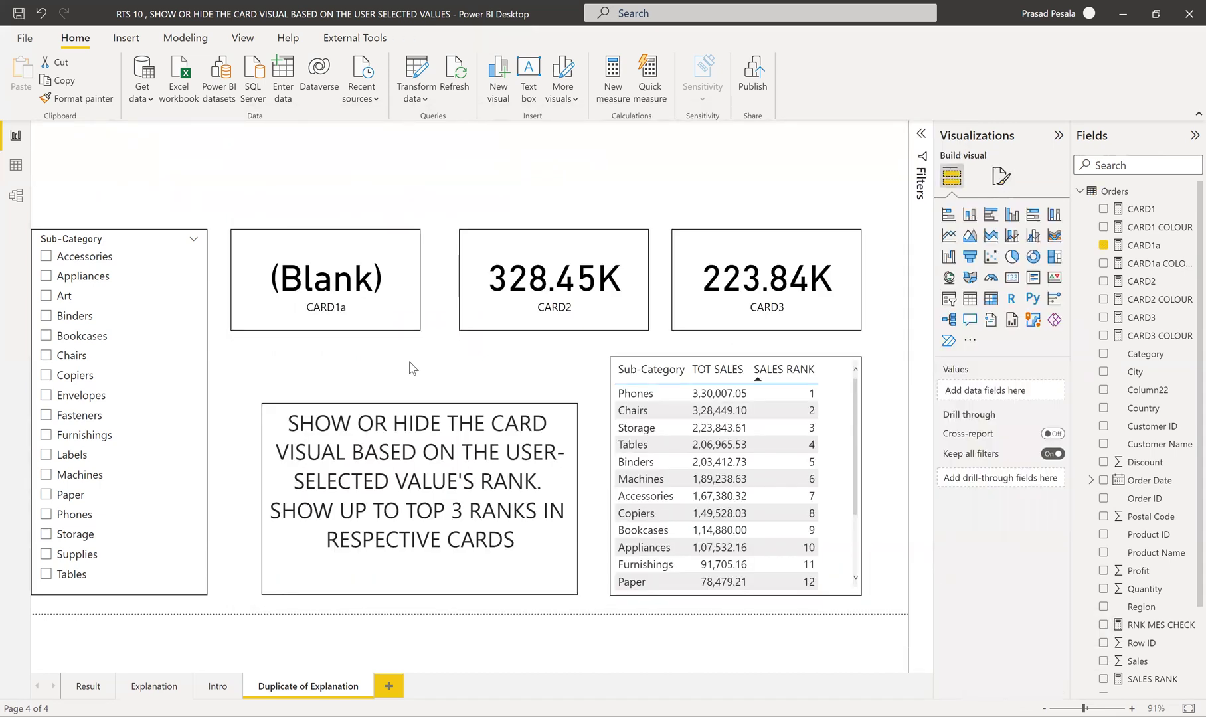
# - Change the ISBLANK reference in the CARD1a COLOUR measure to [CARD1a] and commit the formula
pyautogui.click(411, 331)
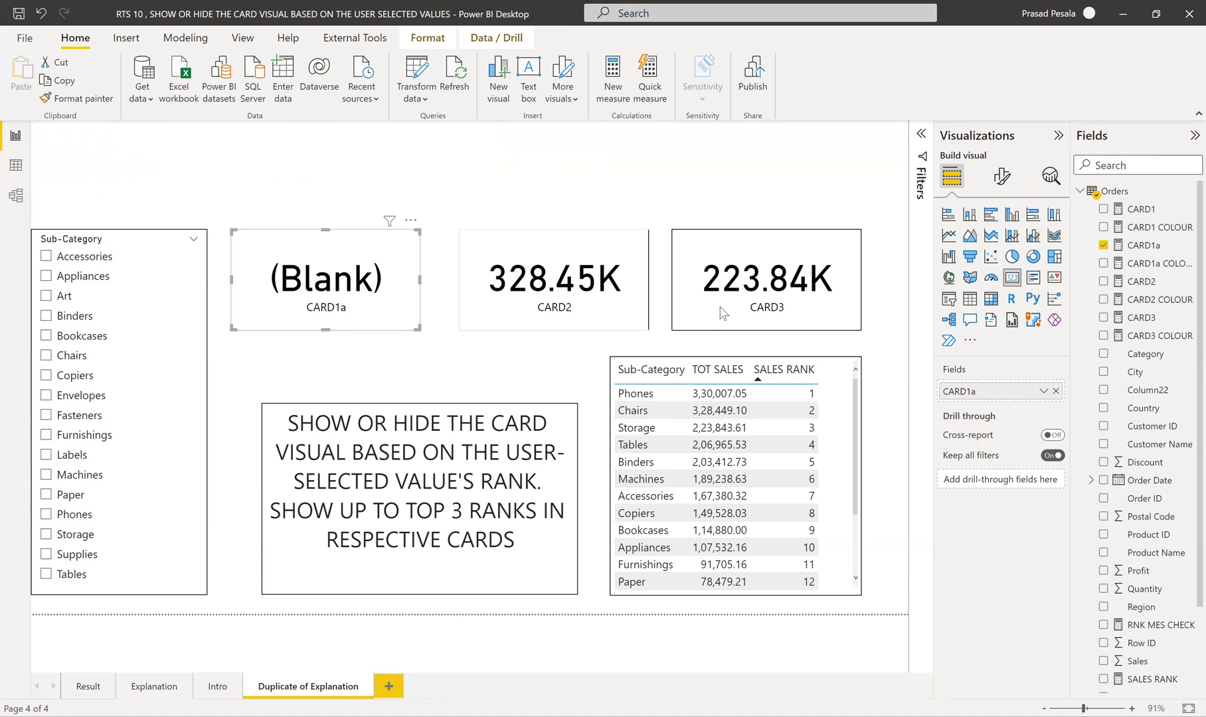
pyautogui.click(1149, 265)
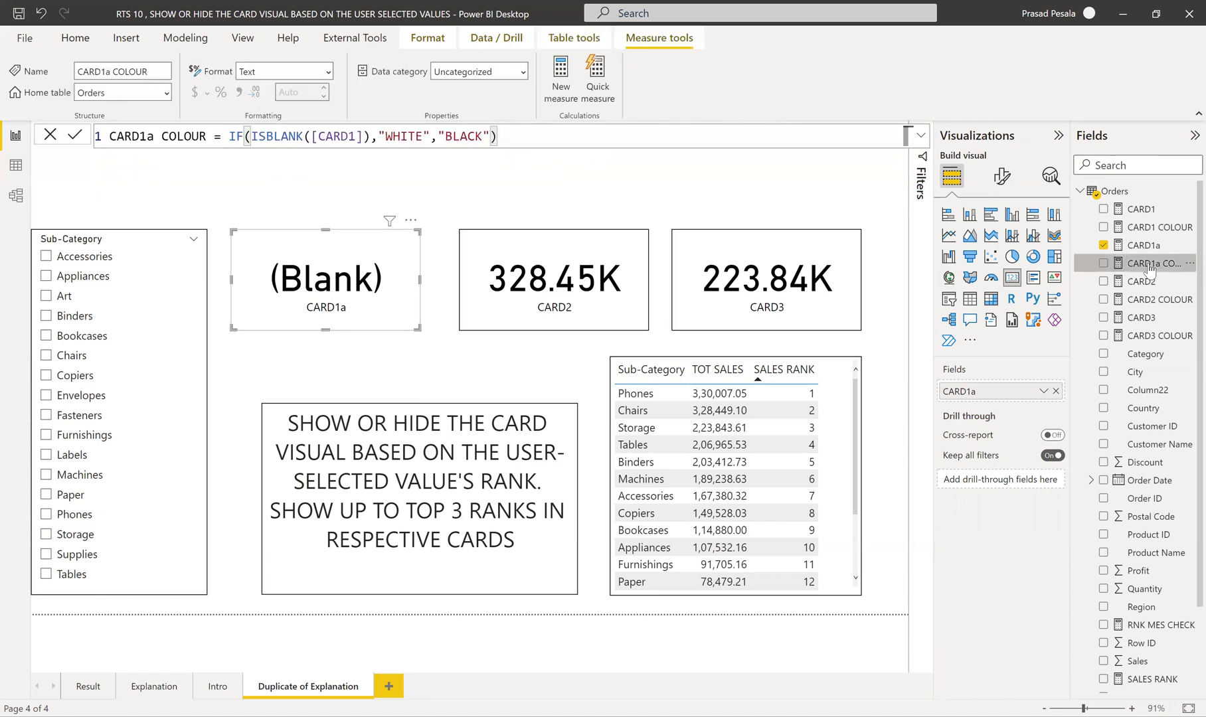
pyautogui.click(357, 136)
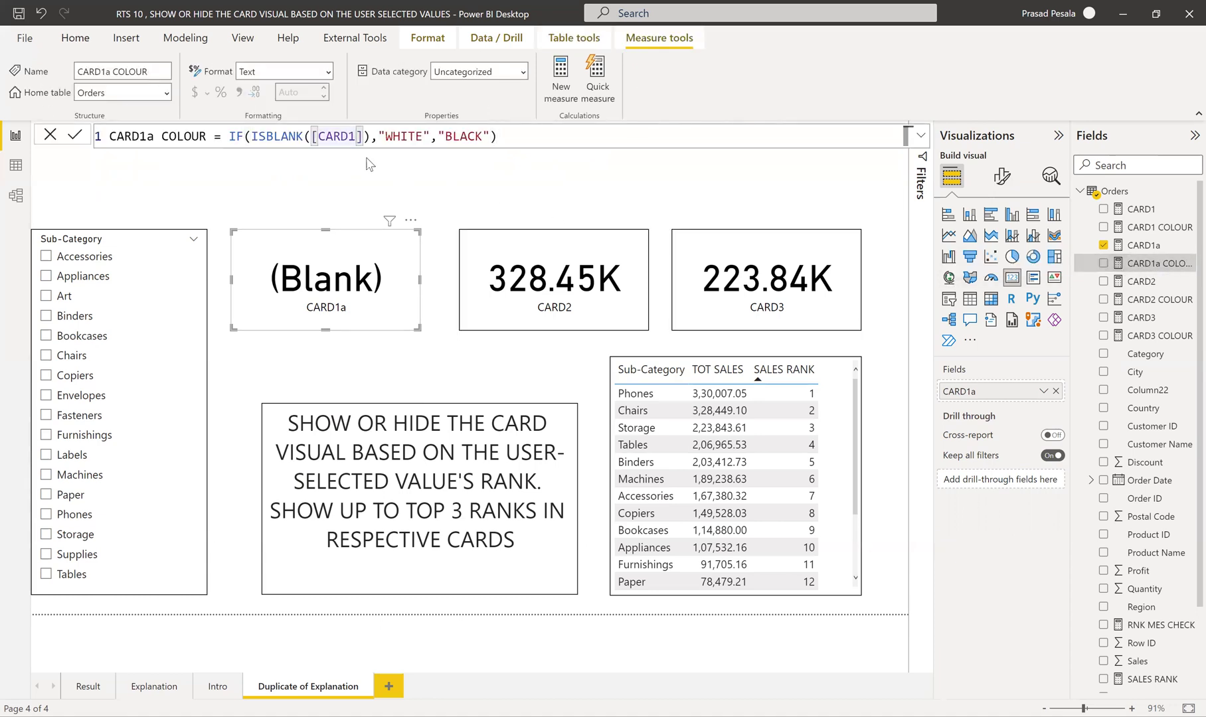
pyautogui.write('a')
pyautogui.click(407, 160)
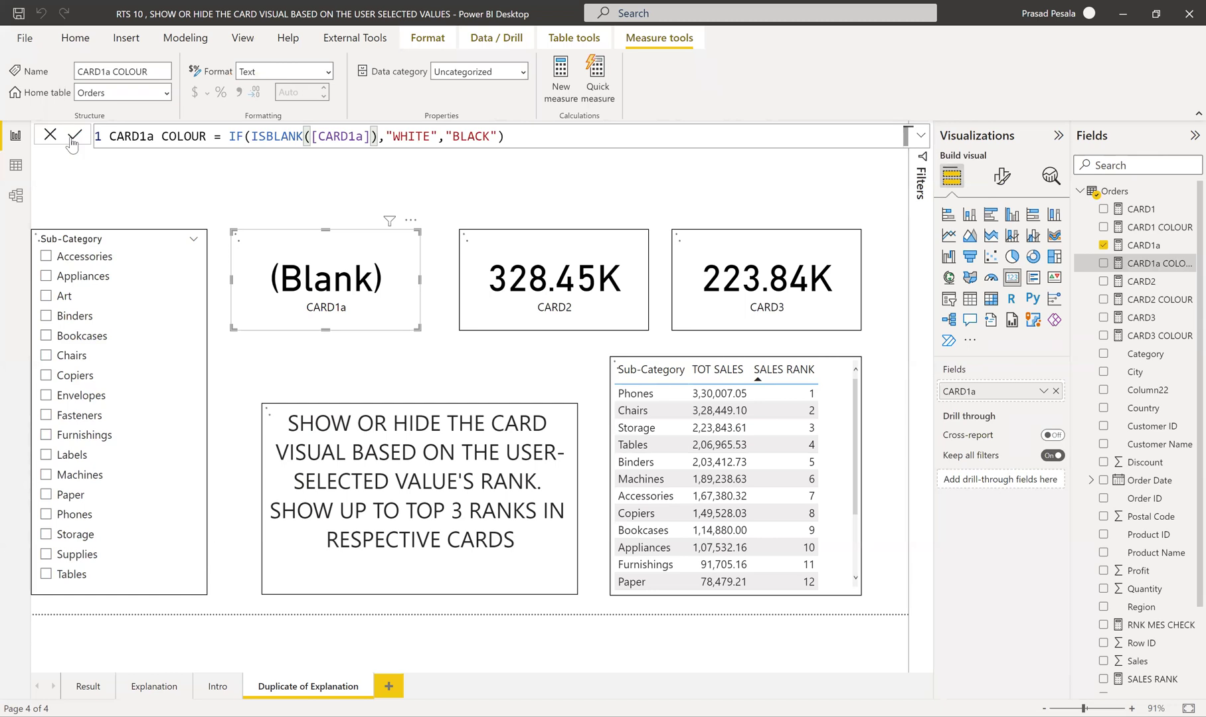
pyautogui.click(73, 137)
pyautogui.click(408, 337)
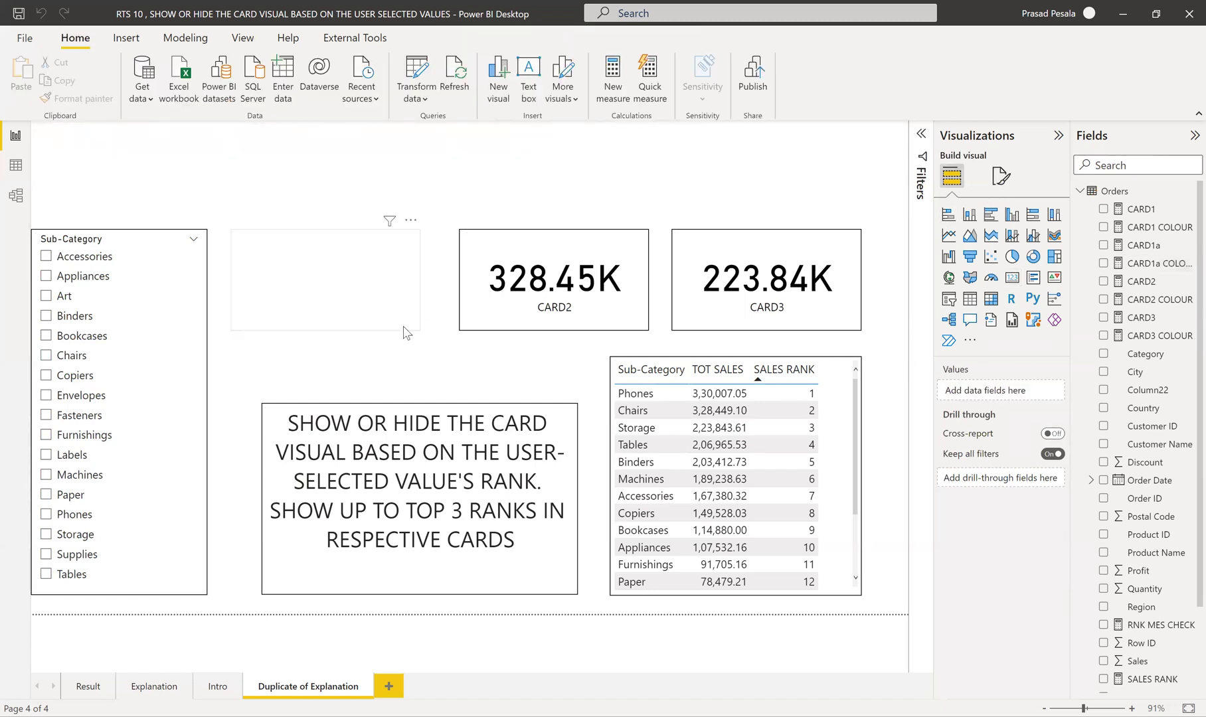
# - Clear the existing conditional formatting from the first card's visual border colour
pyautogui.click(407, 332)
pyautogui.click(1000, 176)
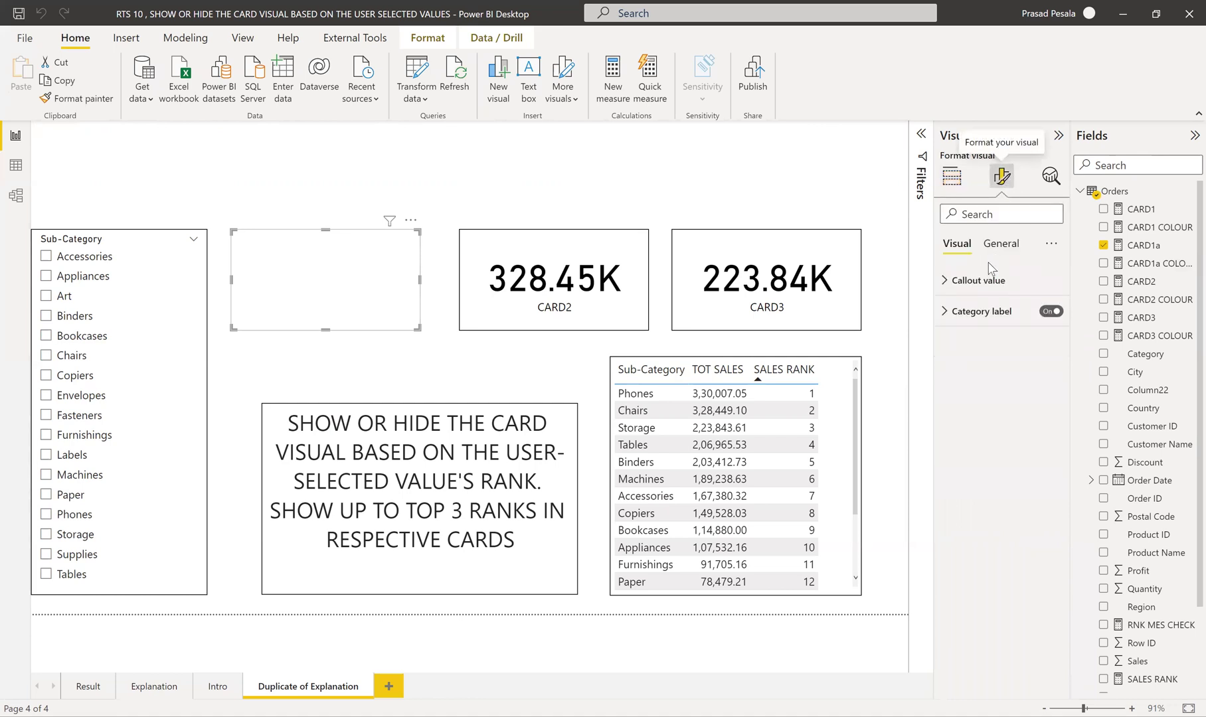
pyautogui.click(1000, 243)
pyautogui.click(965, 341)
pyautogui.click(979, 372)
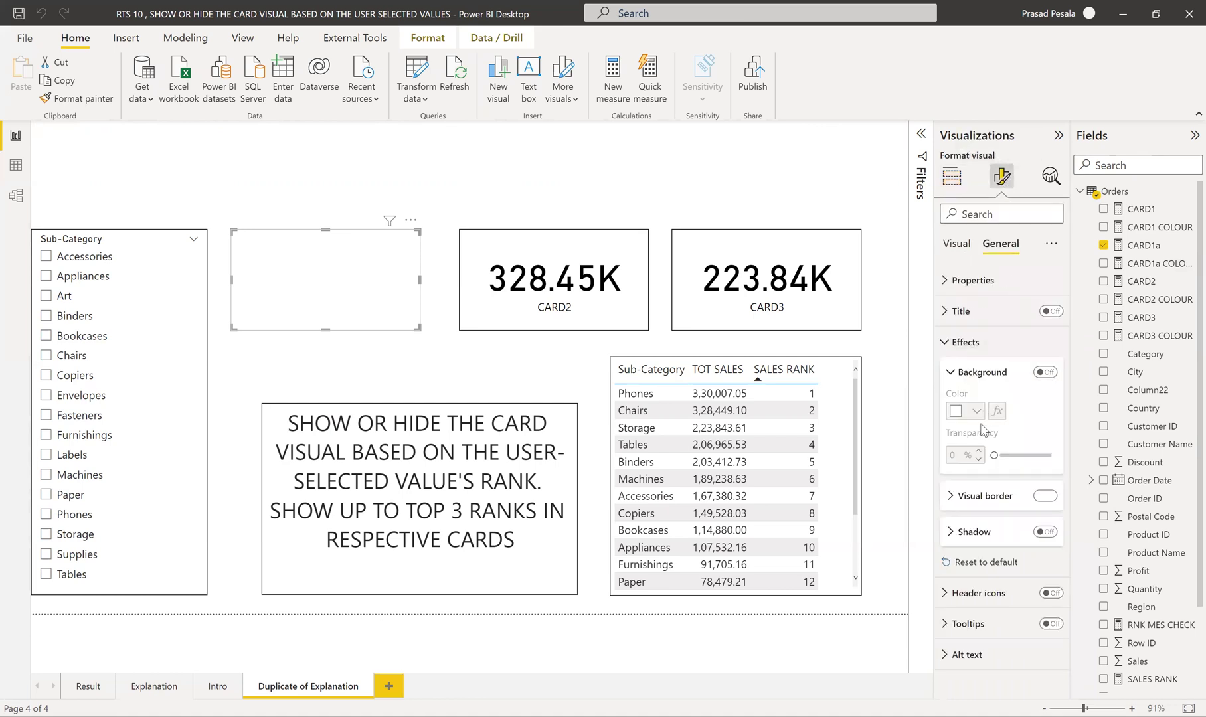
pyautogui.click(950, 497)
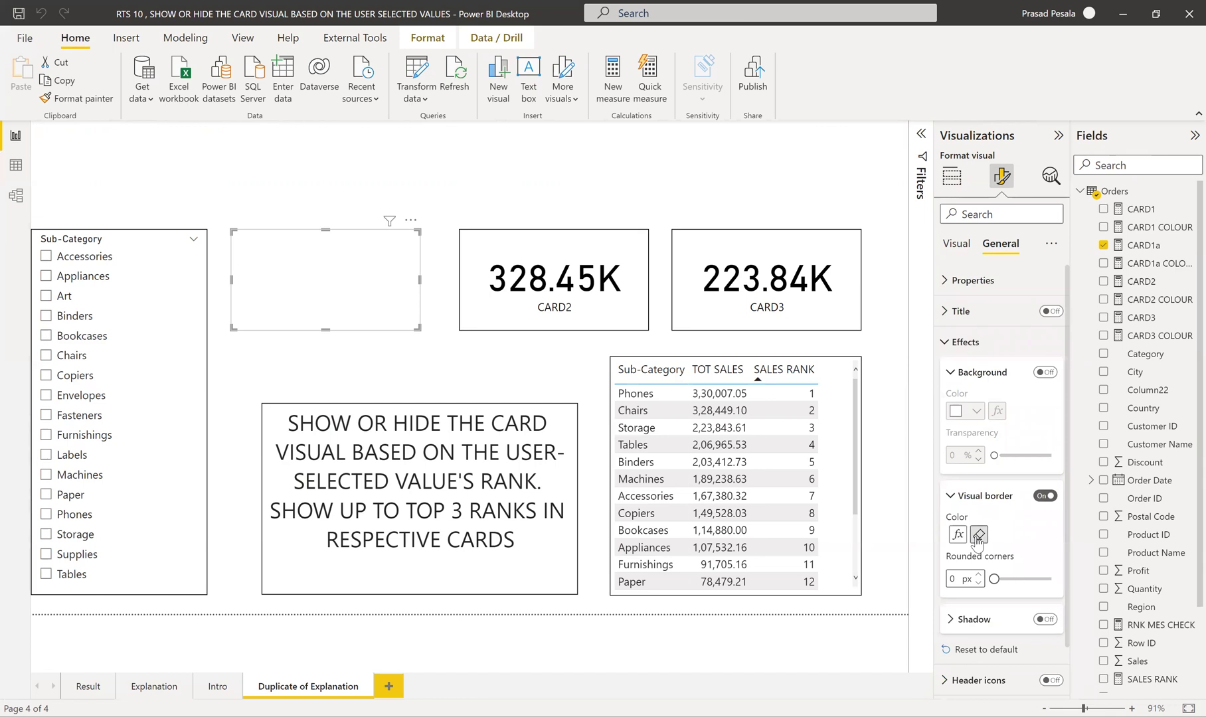
pyautogui.click(977, 535)
# - Conditionally format the first card's visual border colour by field value, based on the CARD1a COLOUR measure
pyautogui.click(997, 535)
pyautogui.click(323, 191)
pyautogui.click(309, 261)
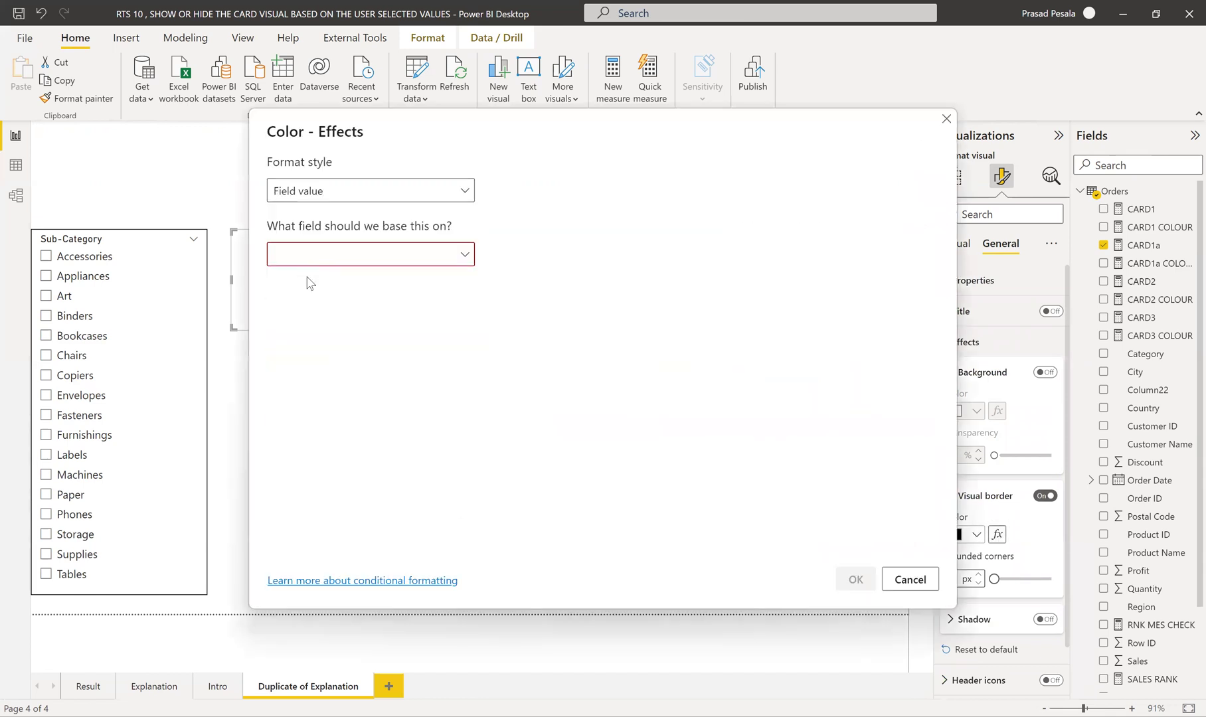
pyautogui.click(295, 256)
pyautogui.click(278, 308)
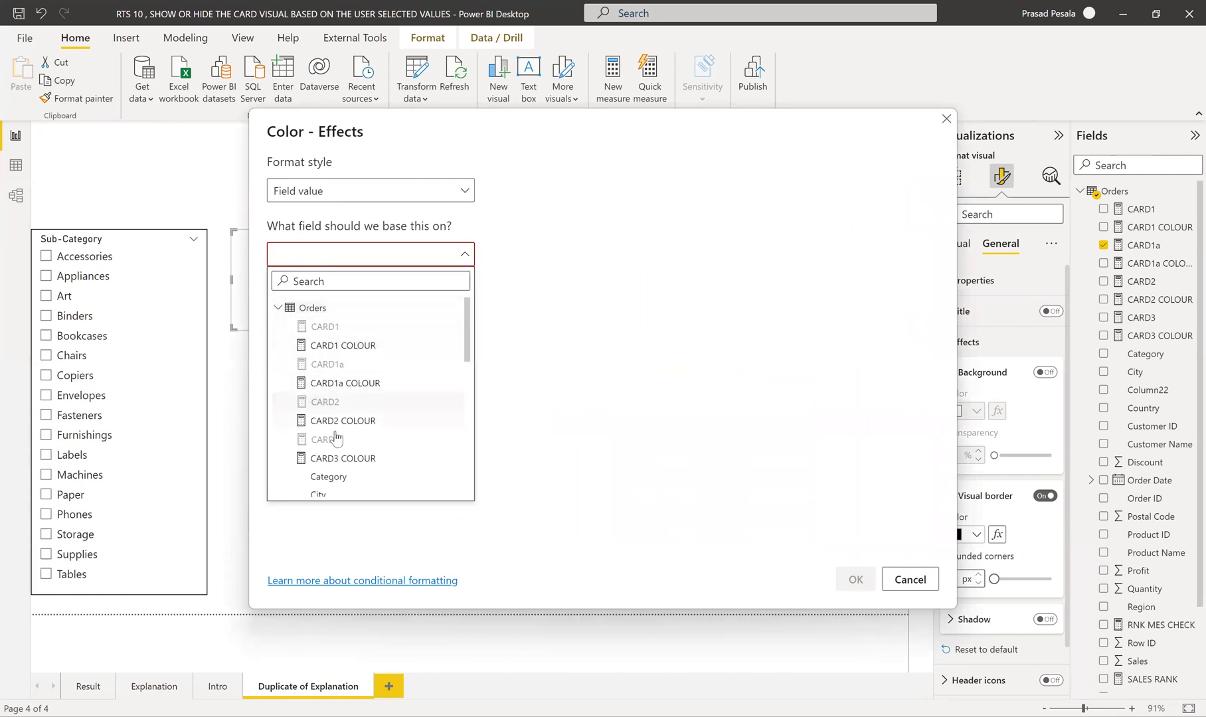
pyautogui.click(345, 383)
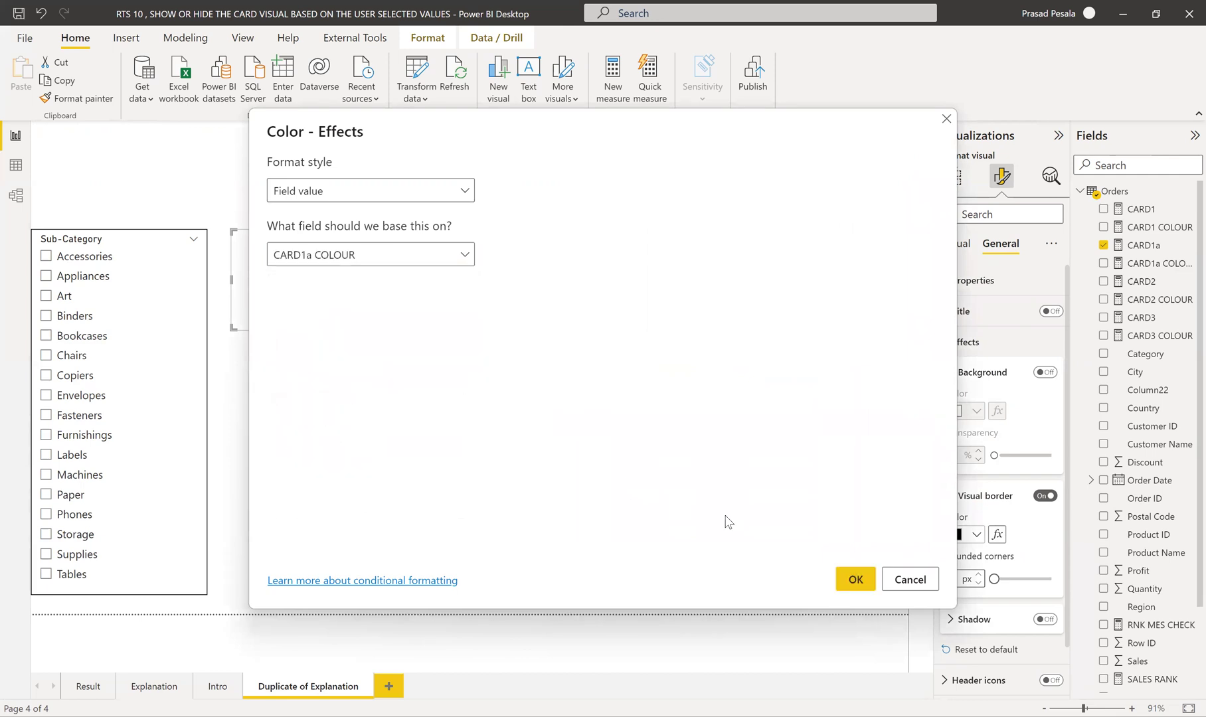
pyautogui.click(834, 578)
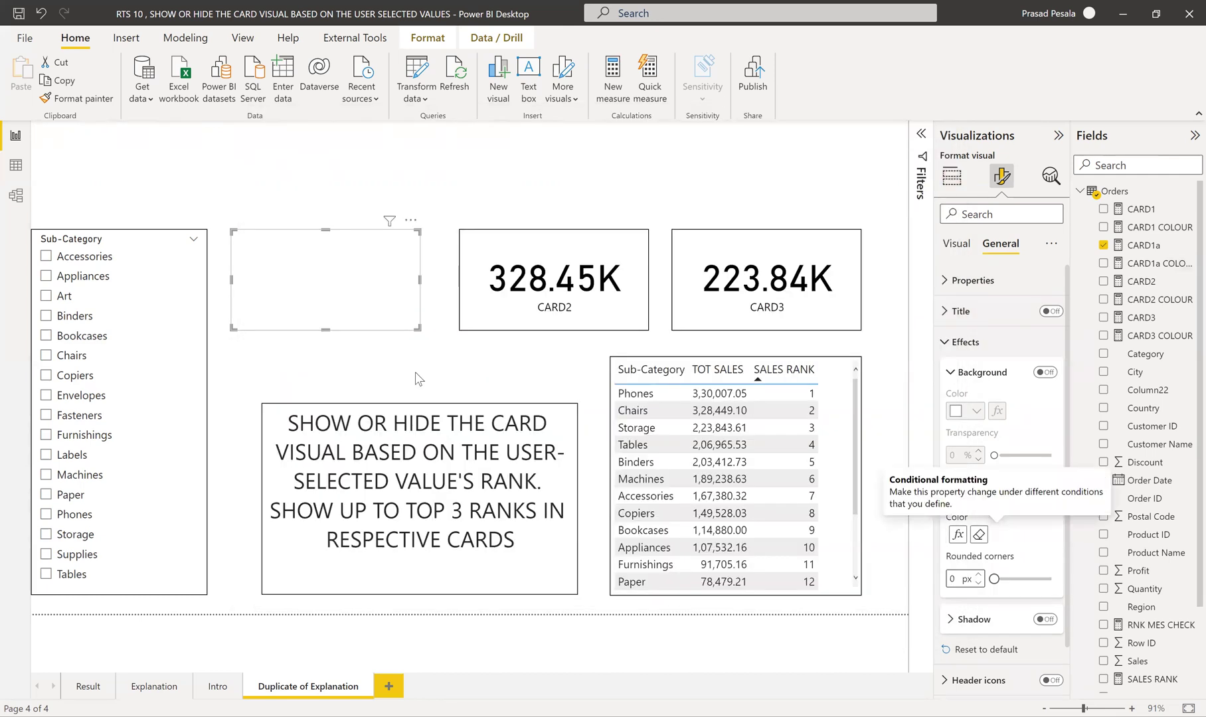
pyautogui.click(449, 380)
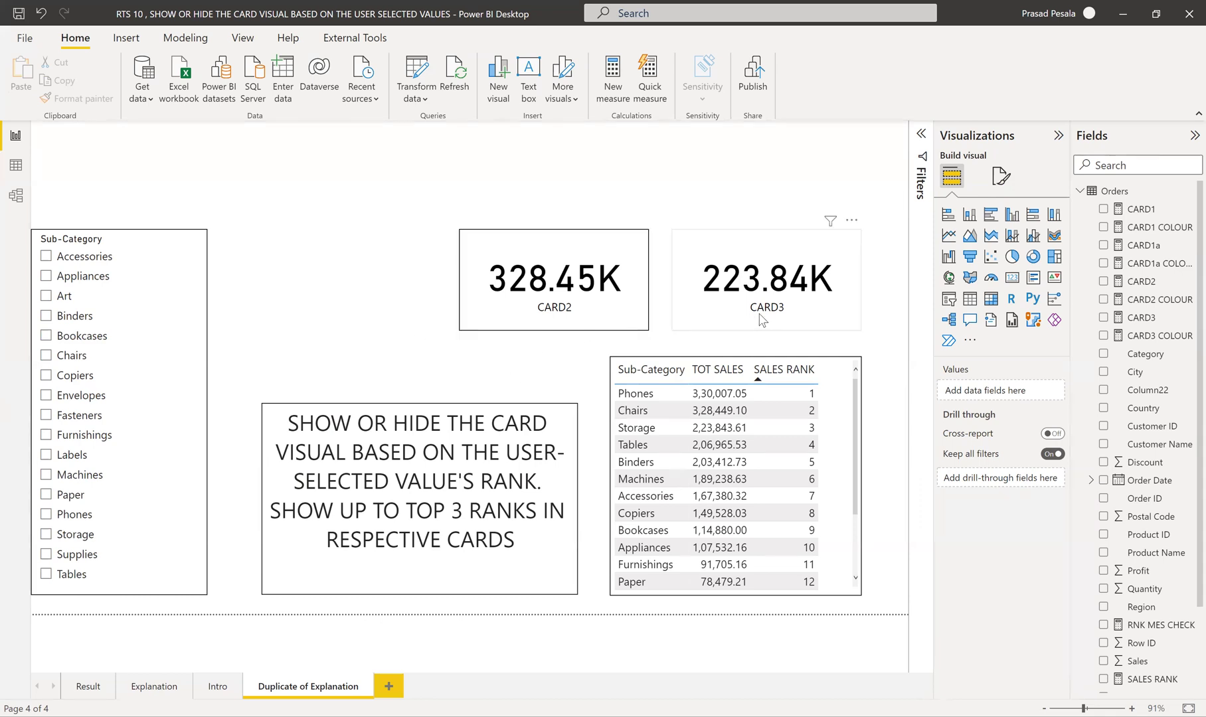
# - Test the cards in the Sub-Category slicer with Paper alone, Machines and Labels, the range Copiers to Machines, and Chairs and Phones added
pyautogui.click(46, 494)
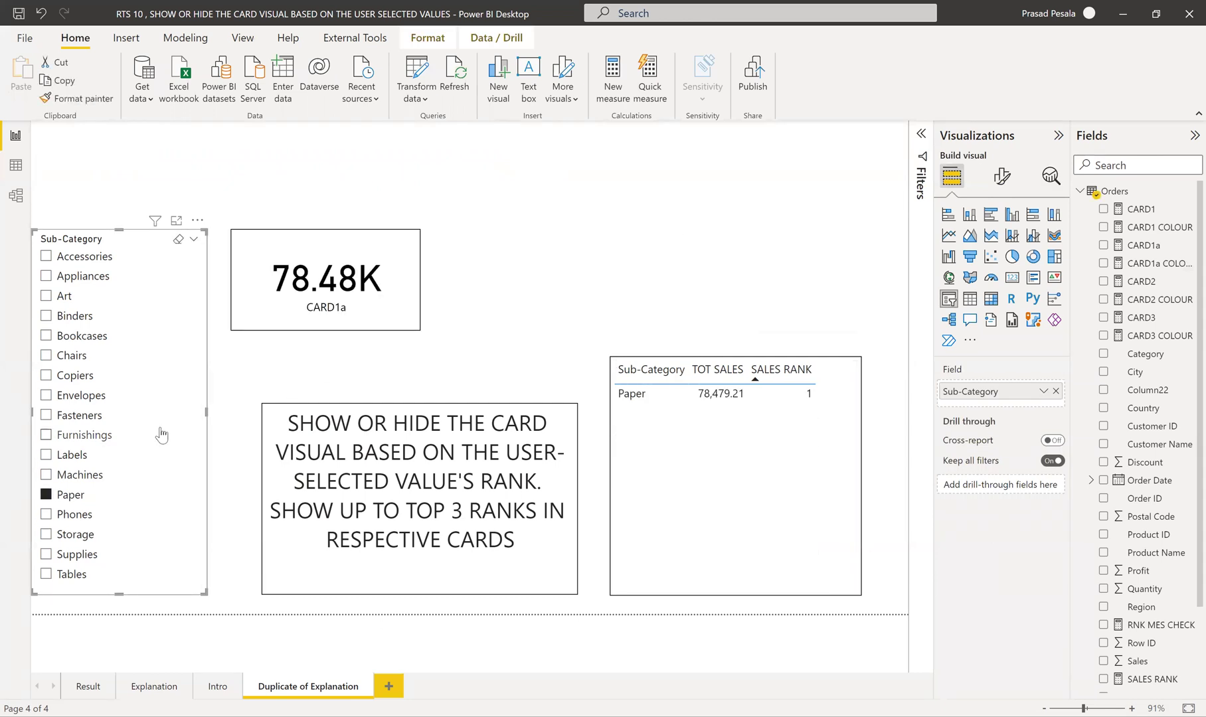
pyautogui.click(47, 495)
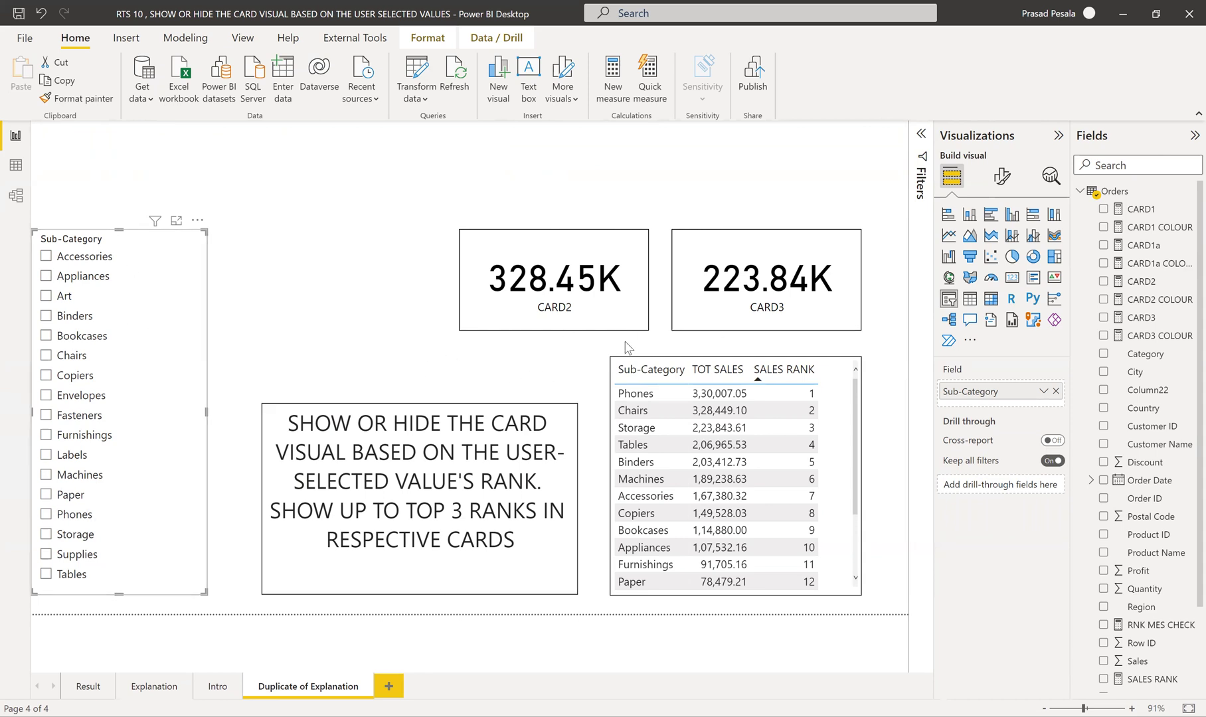
pyautogui.click(47, 474)
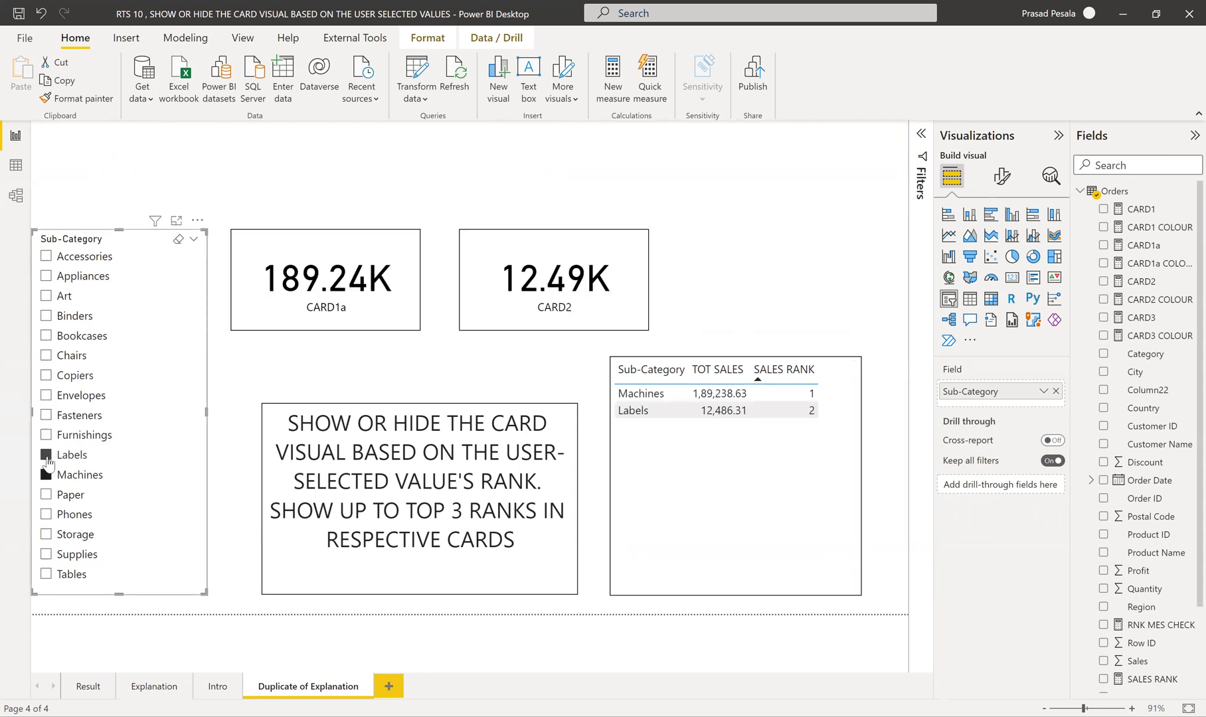
pyautogui.click(46, 415)
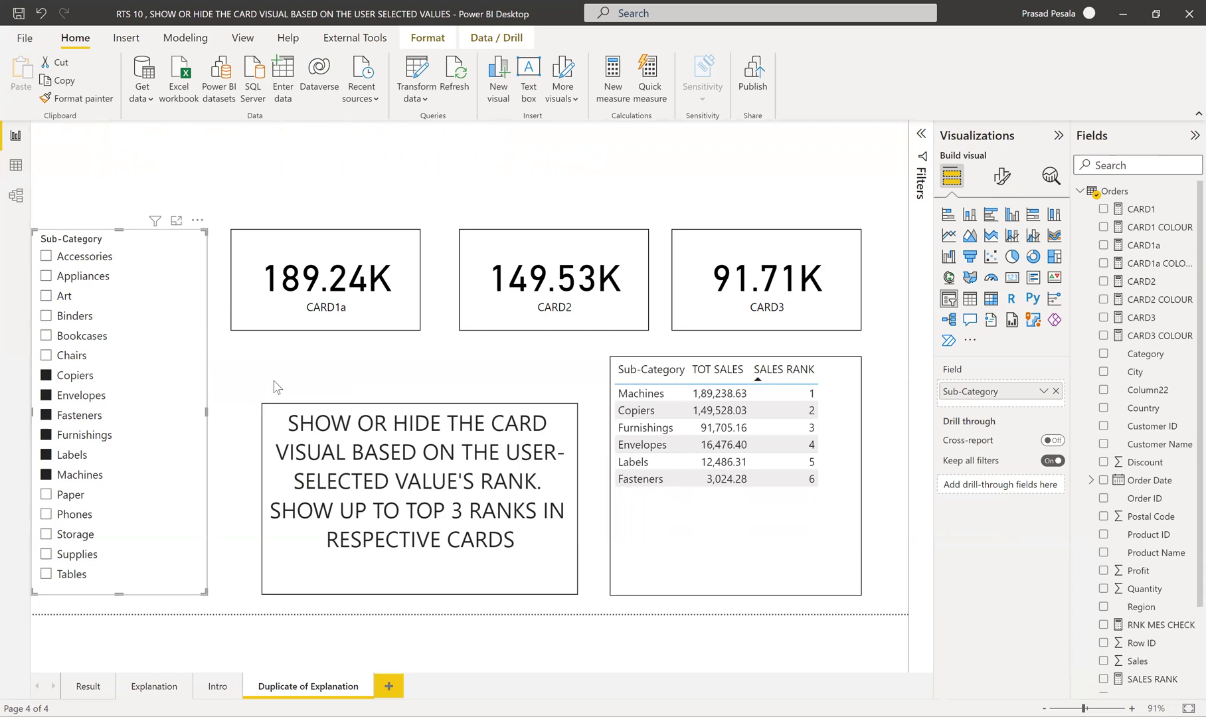
pyautogui.click(46, 514)
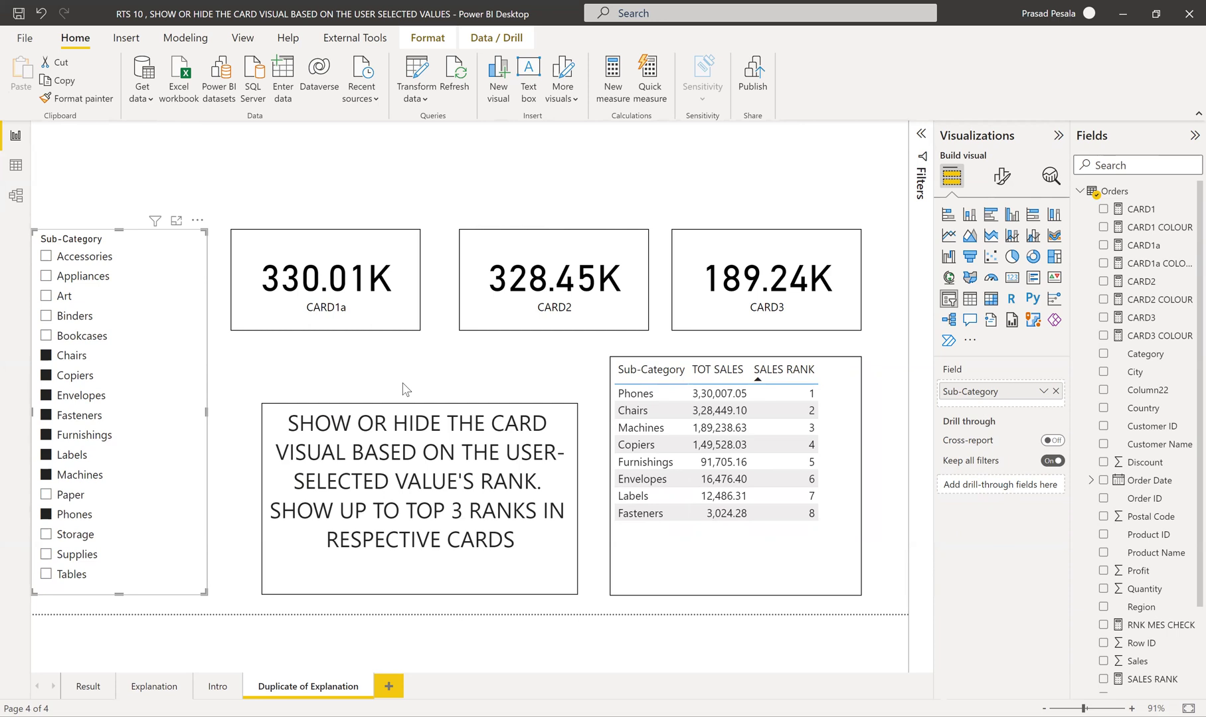
# - Switch to the Intro report page
pyautogui.click(218, 689)
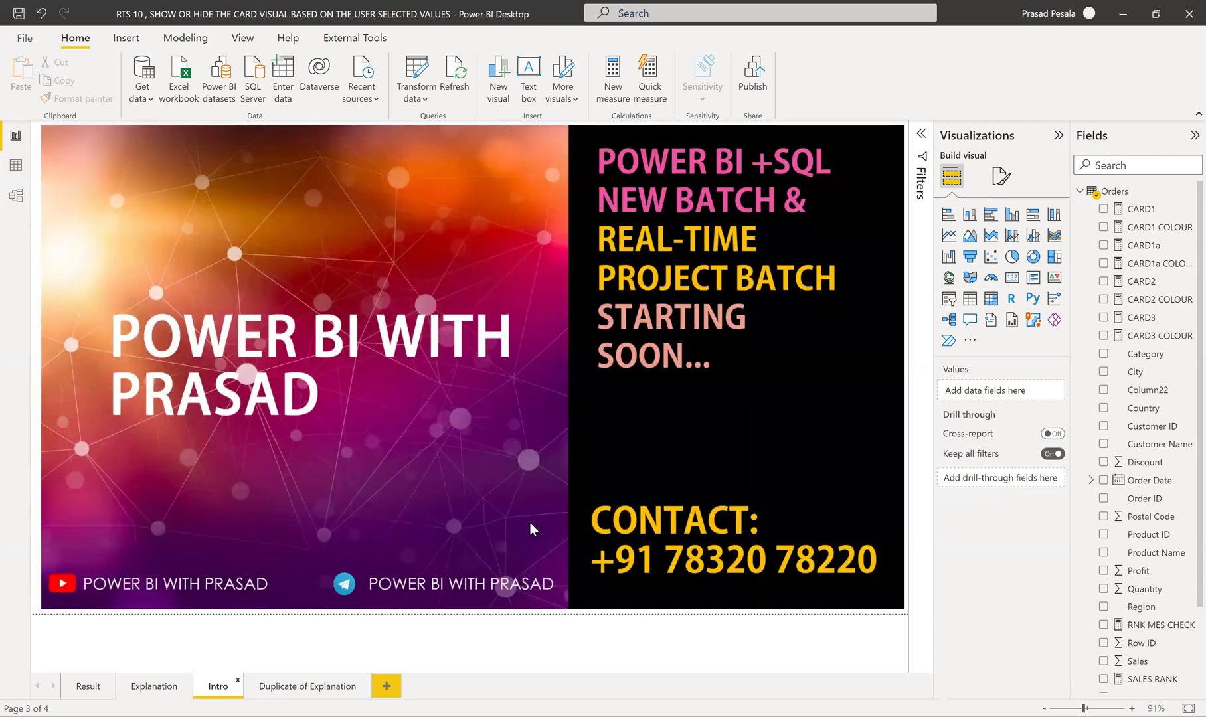